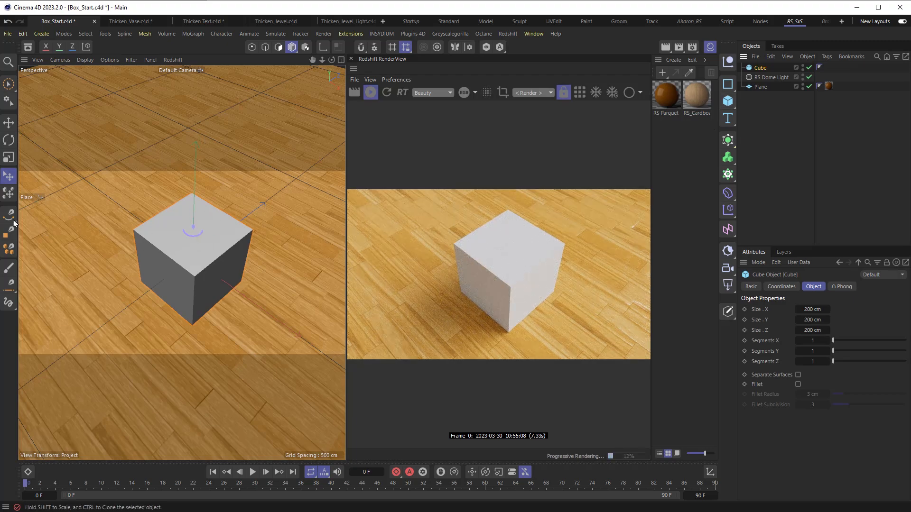
Reposition the cube on the parquet floor with the Place tool and make it an editable polygon object.
{"action": "left_click", "coordinate": [9, 176]}
{"action": "left_click_drag", "start_coordinate": [167, 232], "coordinate": [190, 279]}
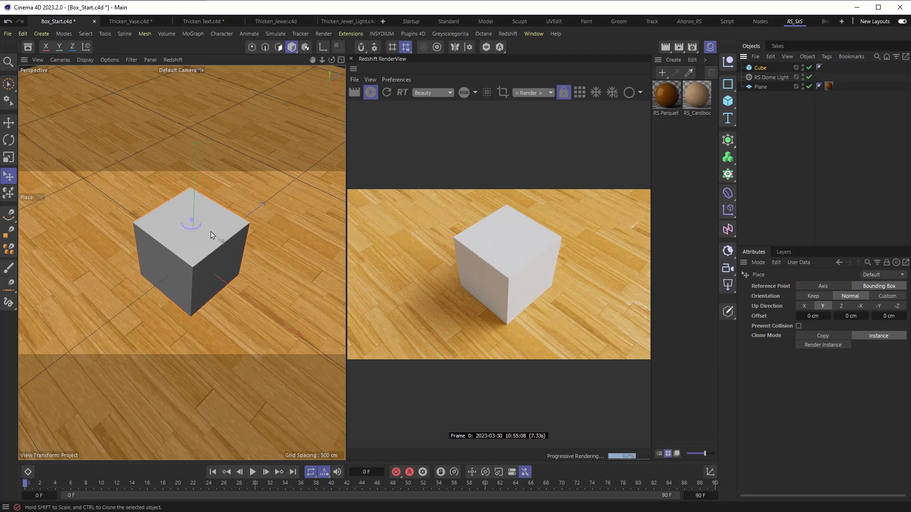
{"action": "left_click", "coordinate": [761, 68]}
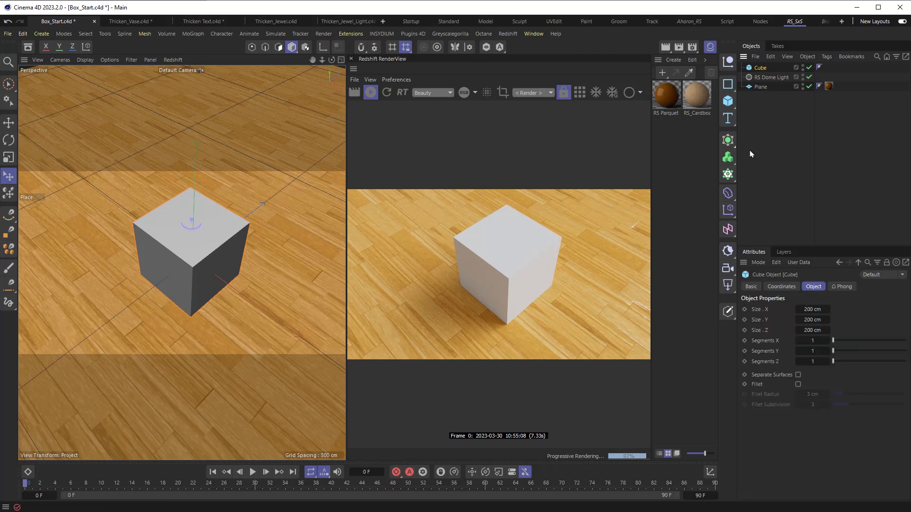
{"action": "key", "text": "c"}
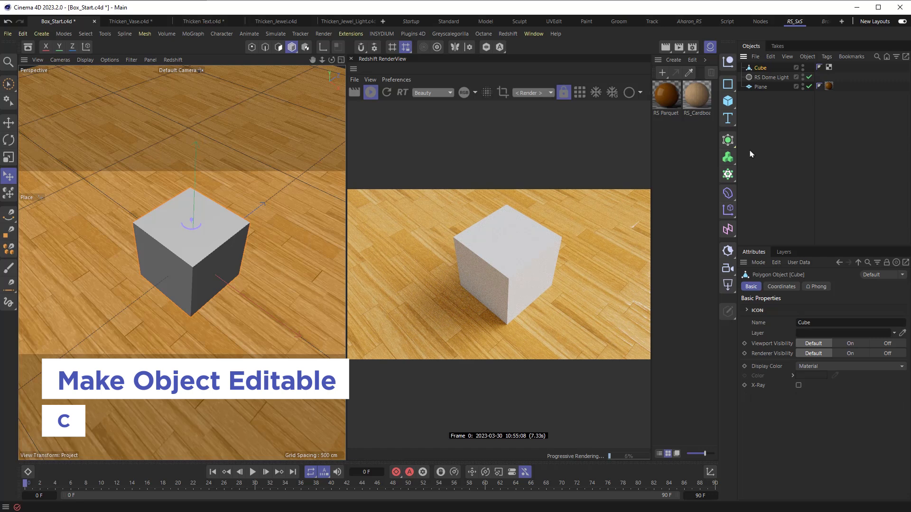
Delete the cube's top polygon to leave an open box.
{"action": "left_click", "coordinate": [278, 49]}
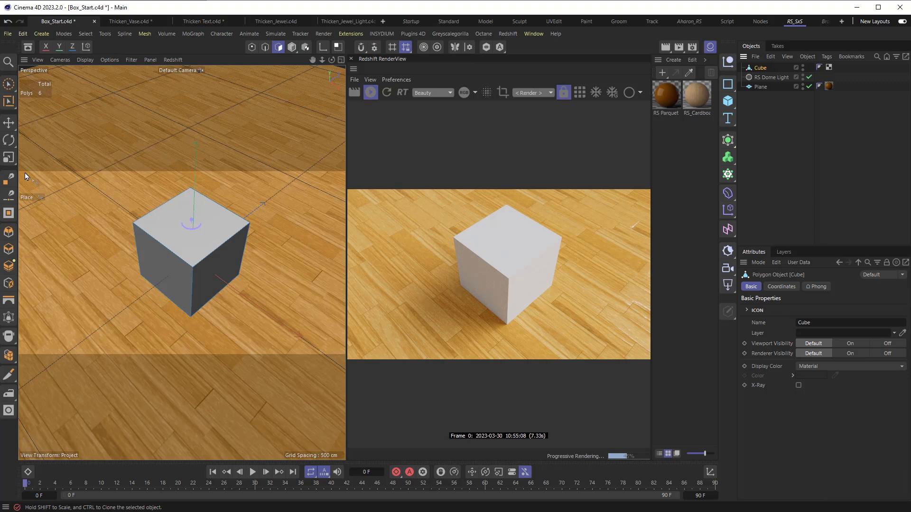
{"action": "left_click", "coordinate": [10, 124]}
{"action": "left_click", "coordinate": [178, 223]}
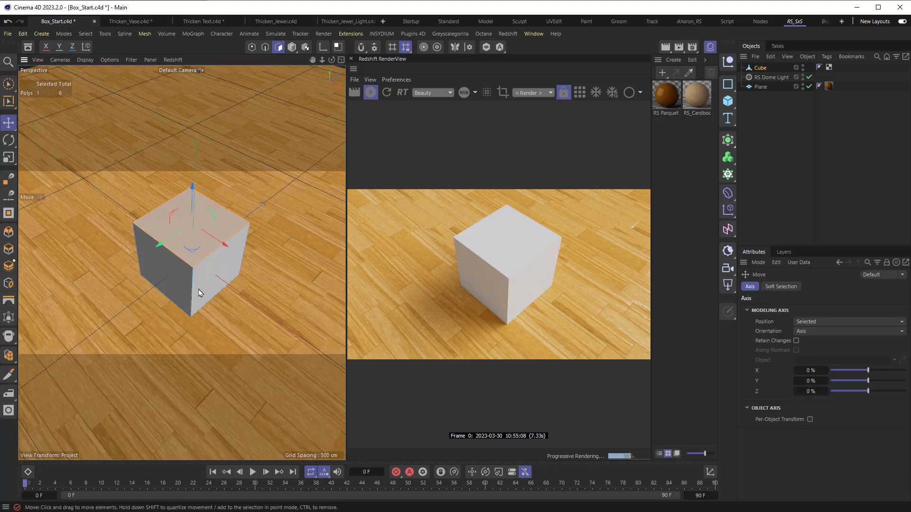
{"action": "key", "text": "Delete"}
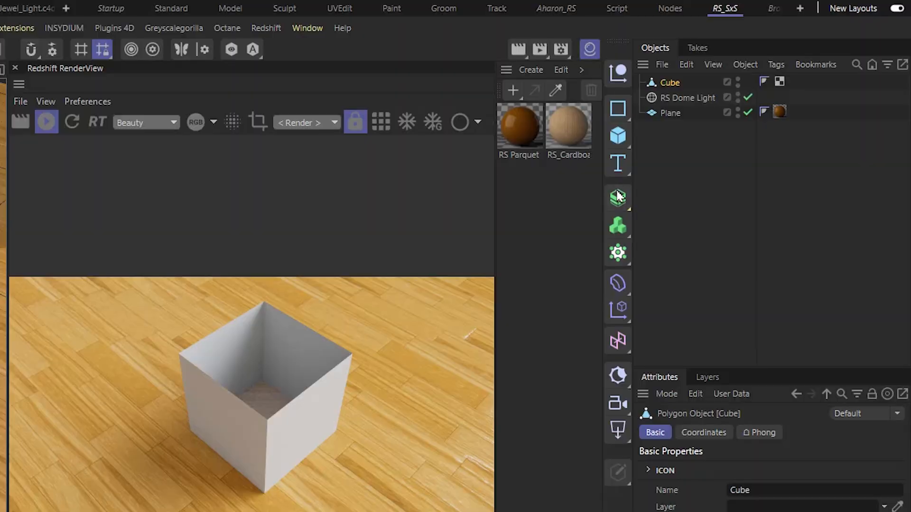
Add a Thicken generator and make the Cube its child.
{"action": "left_click", "coordinate": [728, 139]}
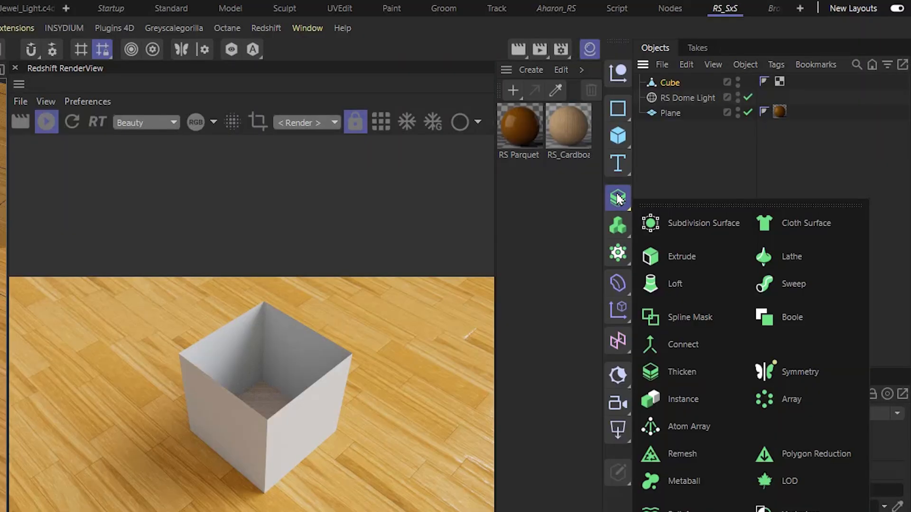
{"action": "left_click", "coordinate": [685, 374]}
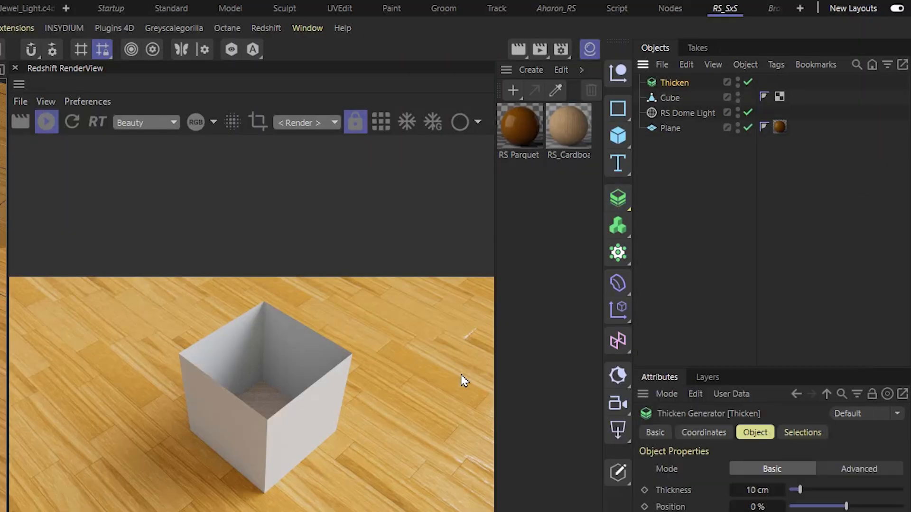
{"action": "left_click_drag", "start_coordinate": [668, 97], "coordinate": [675, 78]}
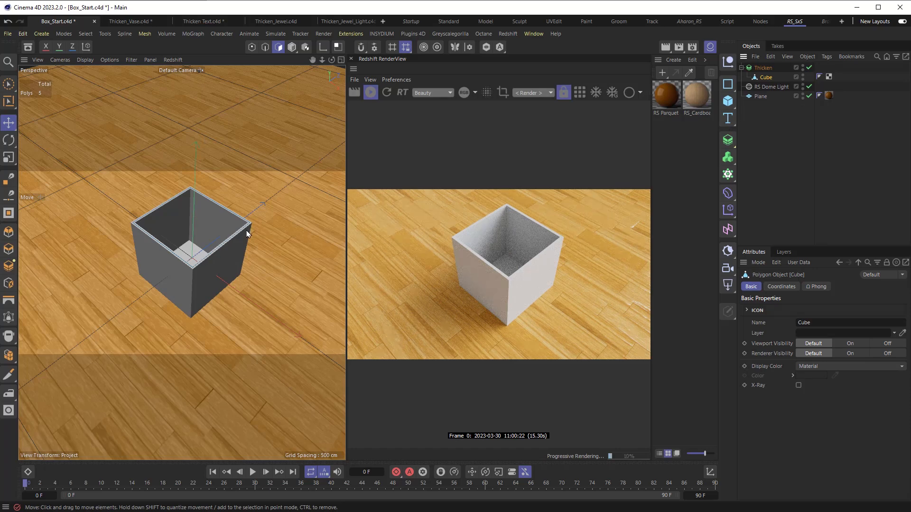
{"action": "scroll", "coordinate": [185, 228], "scroll_direction": "up", "scroll_amount": 2}
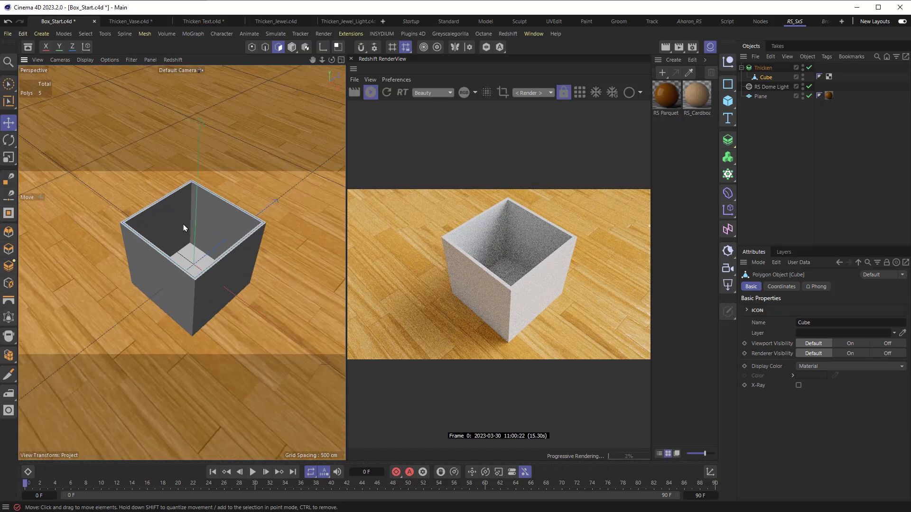
{"action": "scroll", "coordinate": [184, 228], "scroll_direction": "up", "scroll_amount": 2}
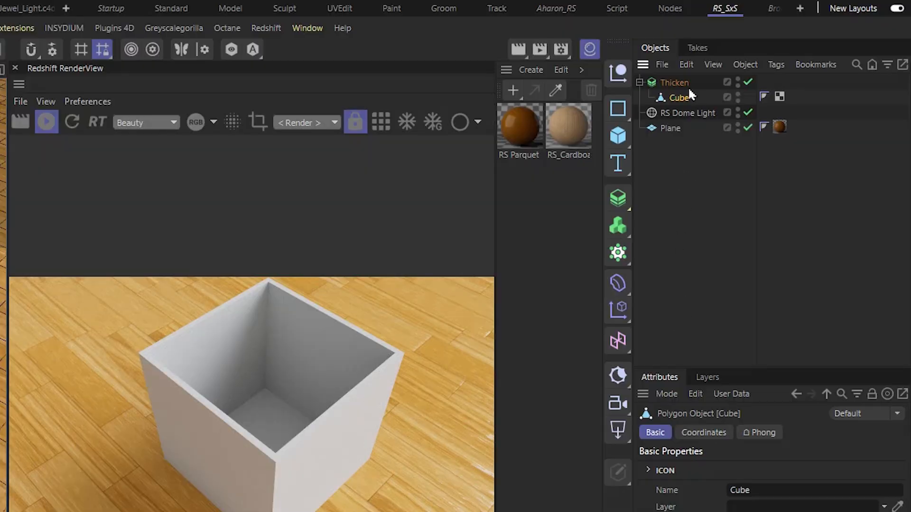
Enable the Shell option of the Thicken generator to close the rim between the inner and outer walls.
{"action": "left_click", "coordinate": [678, 83]}
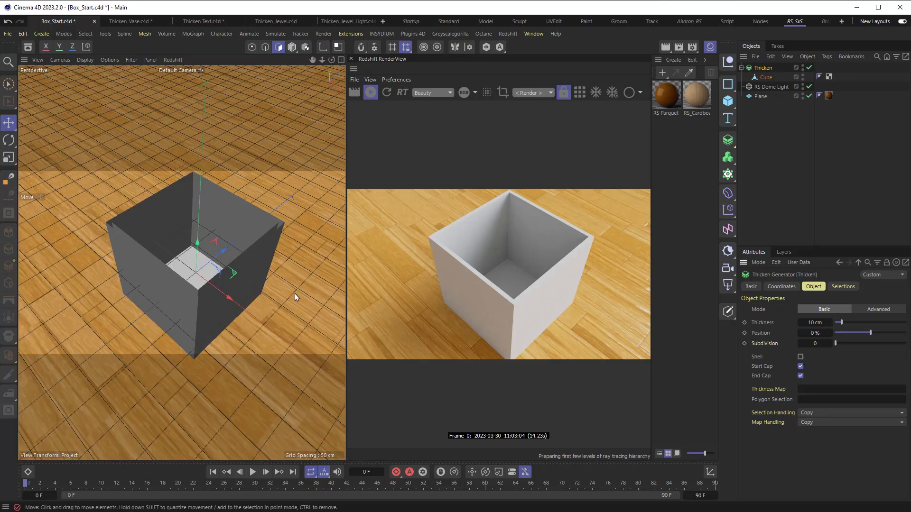
{"action": "scroll", "coordinate": [256, 249], "scroll_direction": "up", "scroll_amount": 4}
{"action": "scroll", "coordinate": [253, 254], "scroll_direction": "up", "scroll_amount": 3}
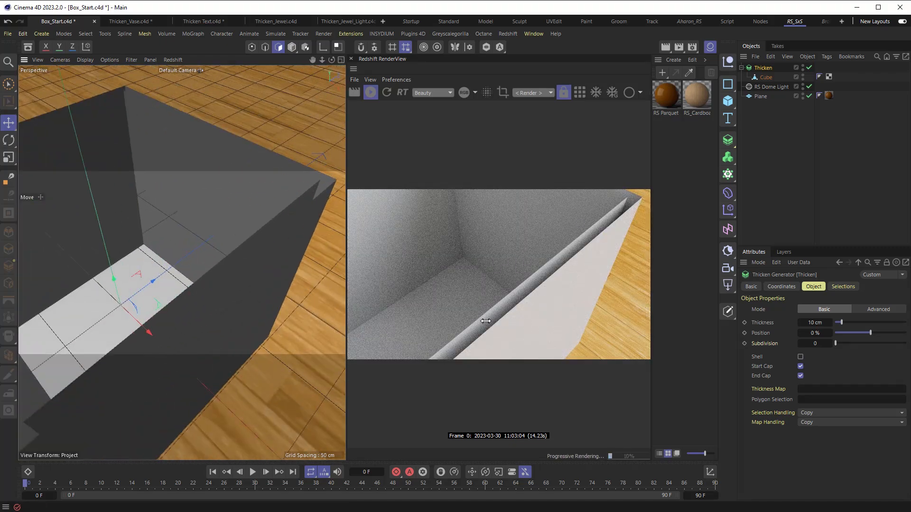
{"action": "left_click", "coordinate": [800, 357]}
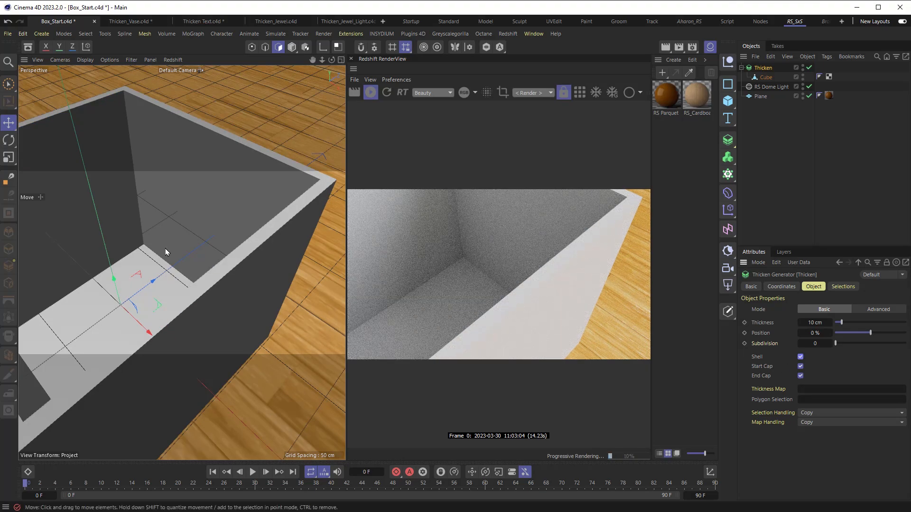
Turn the Thicken generator's Start Cap and End Cap off and back on to compare their effect on the walls.
{"action": "scroll", "coordinate": [178, 257], "scroll_direction": "down", "scroll_amount": 5}
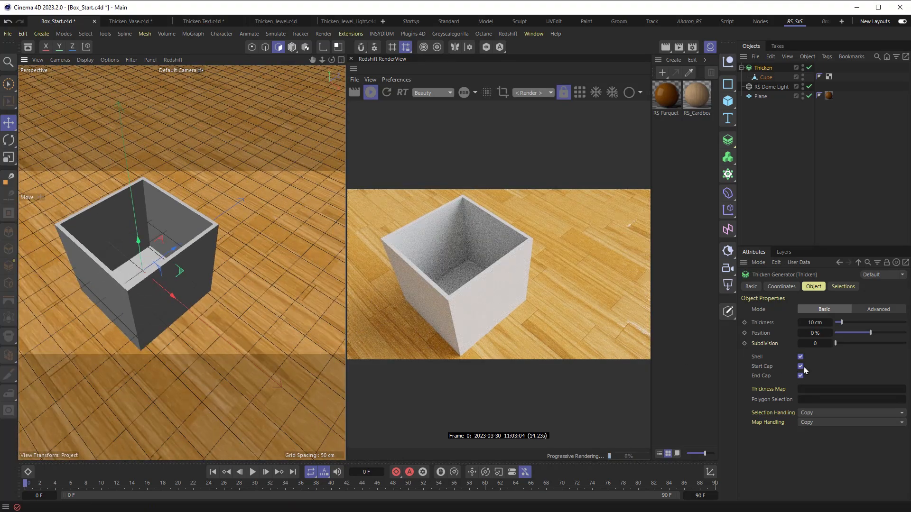
{"action": "left_click", "coordinate": [801, 366]}
{"action": "left_click", "coordinate": [801, 367]}
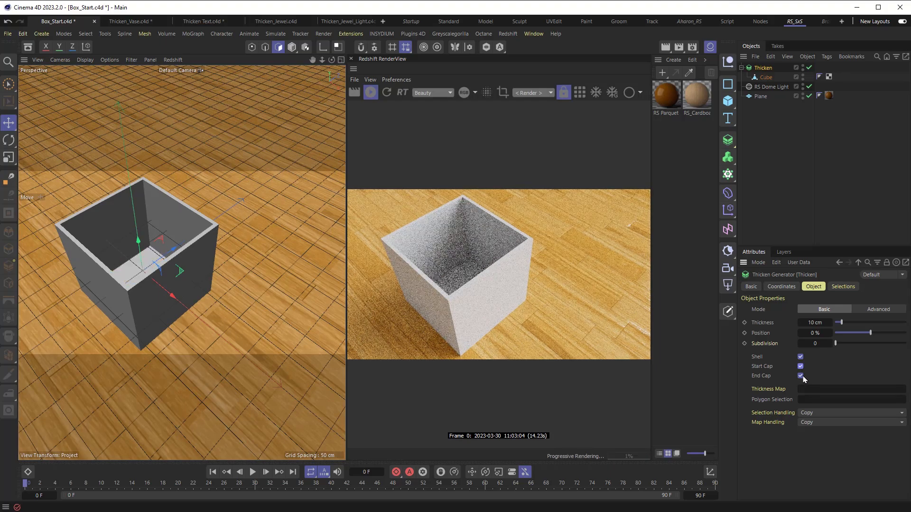
{"action": "left_click", "coordinate": [801, 375]}
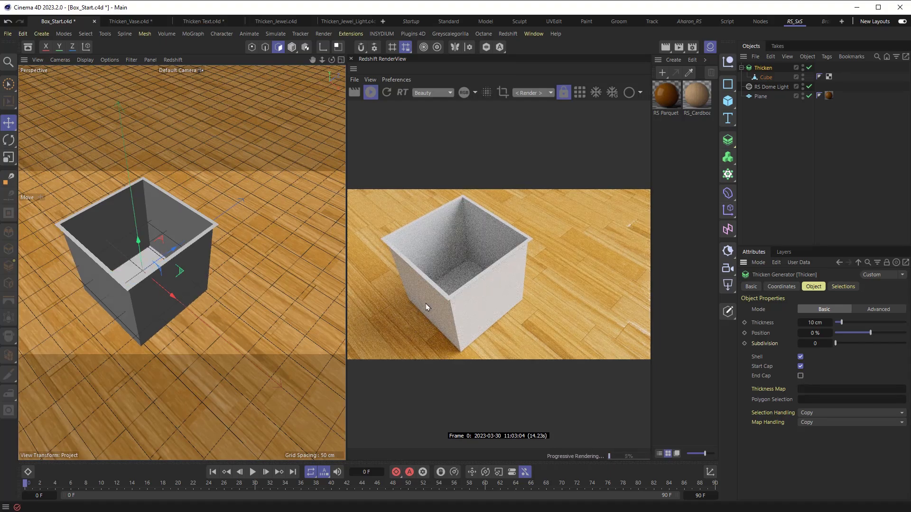
{"action": "scroll", "coordinate": [213, 224], "scroll_direction": "up", "scroll_amount": 5}
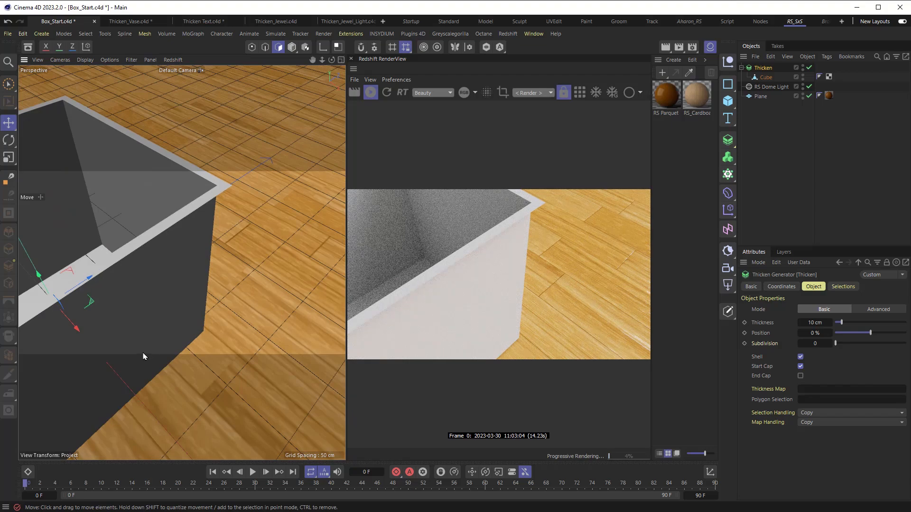
{"action": "left_click", "coordinate": [801, 367]}
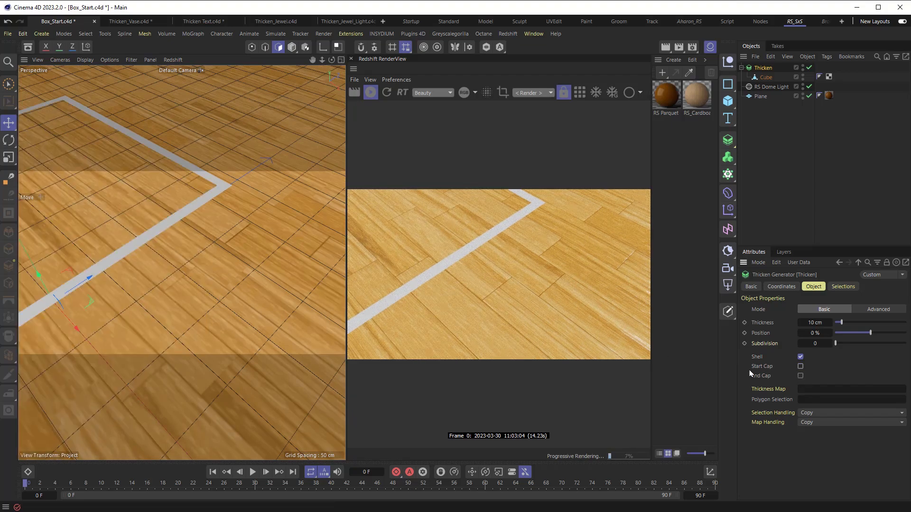
{"action": "left_click", "coordinate": [801, 367]}
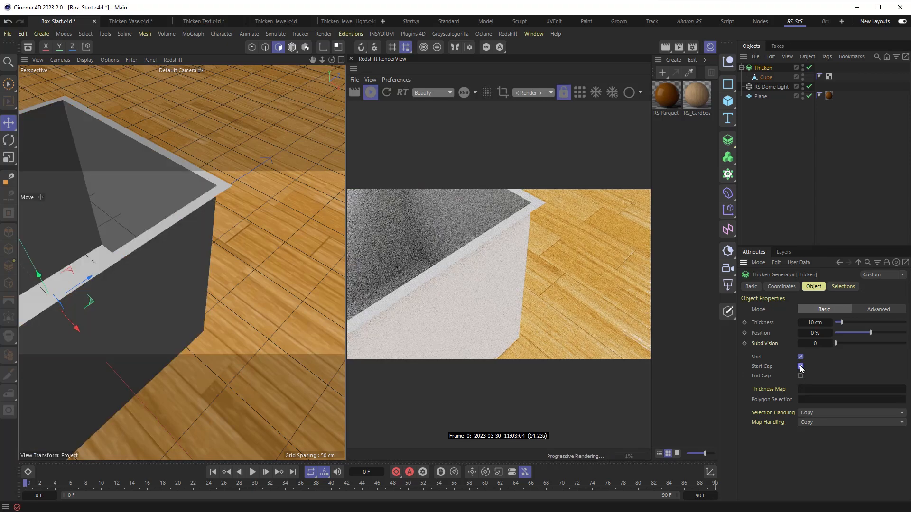
{"action": "left_click", "coordinate": [801, 376]}
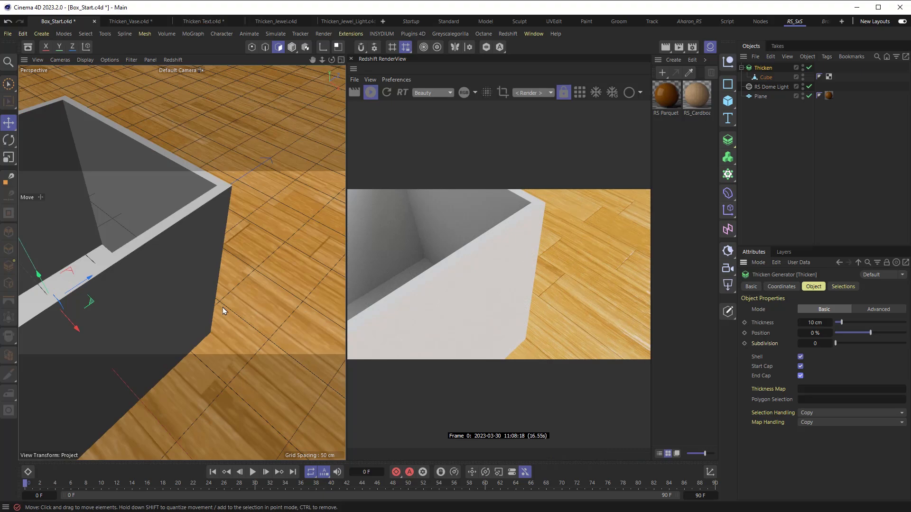
Raise the Thicken generator's Thickness to 51 cm.
{"action": "scroll", "coordinate": [222, 307], "scroll_direction": "down", "scroll_amount": 7}
{"action": "middle_click_drag", "start_coordinate": [243, 288], "coordinate": [300, 278], "text": "alt"}
{"action": "scroll", "coordinate": [255, 285], "scroll_direction": "up", "scroll_amount": 3}
{"action": "left_click_drag", "start_coordinate": [841, 323], "coordinate": [871, 322]}
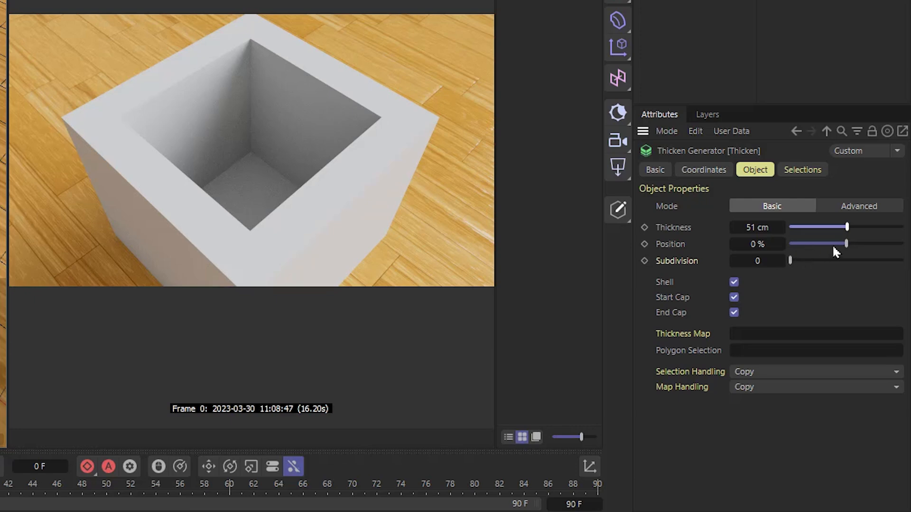
Set the thickening Position to 100 % and switch the Thicken generator off and on to compare with the original walls.
{"action": "left_click_drag", "start_coordinate": [846, 244], "coordinate": [903, 245]}
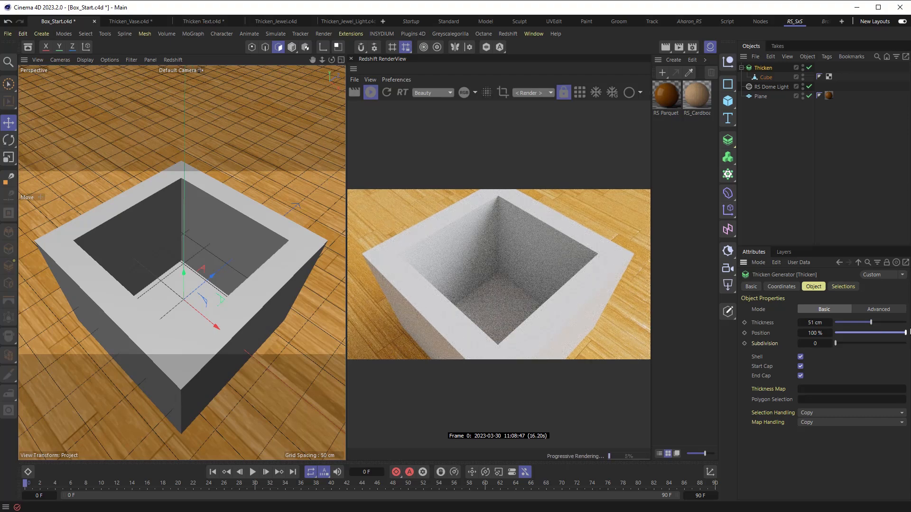
{"action": "left_click", "coordinate": [810, 68]}
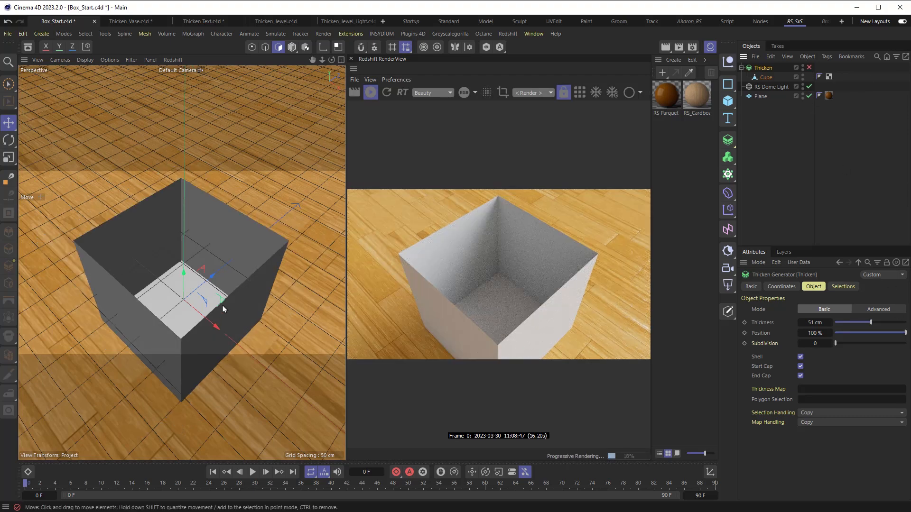
{"action": "left_click", "coordinate": [810, 68]}
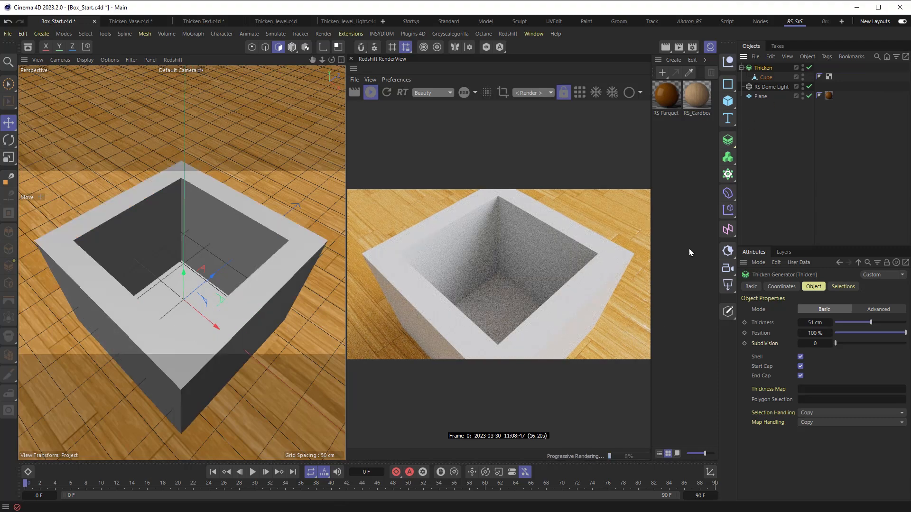
Set the thickening Position to -100 % and toggle the Thicken generator to compare with the original walls.
{"action": "left_click_drag", "start_coordinate": [856, 334], "coordinate": [834, 335]}
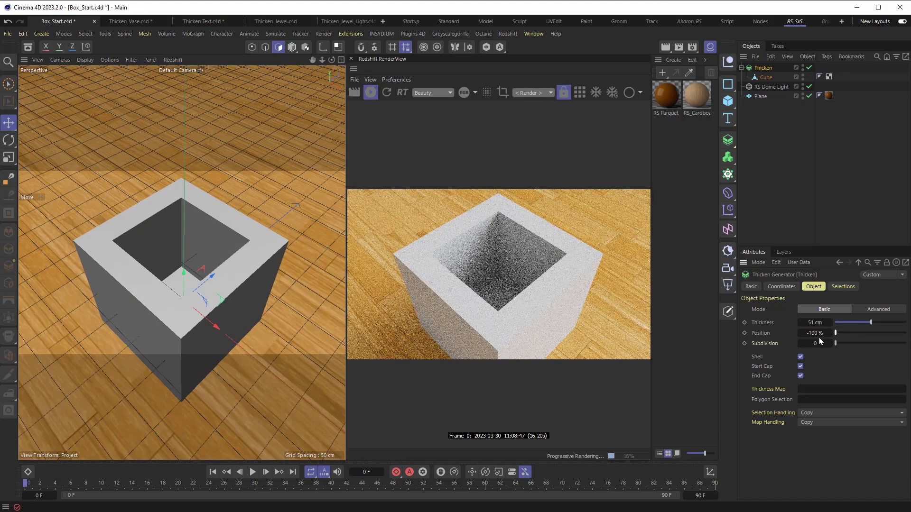
{"action": "left_click", "coordinate": [810, 68]}
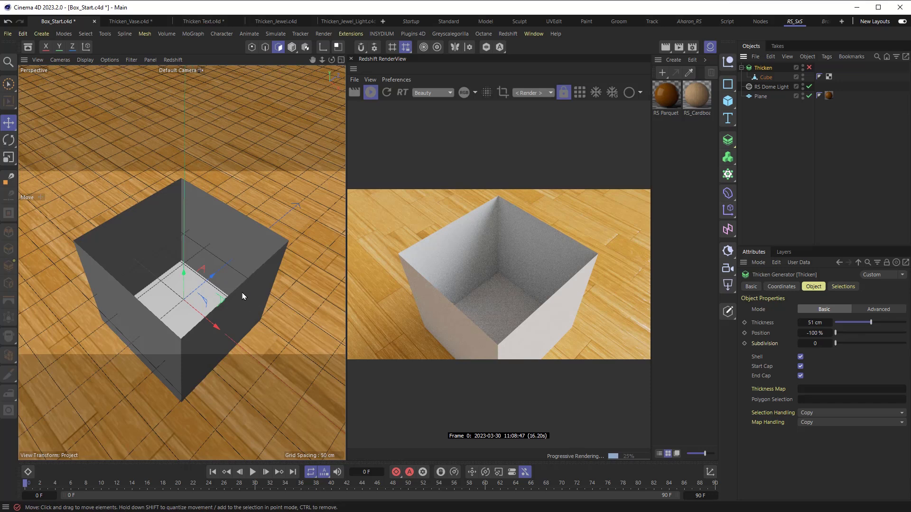
{"action": "left_click", "coordinate": [810, 67]}
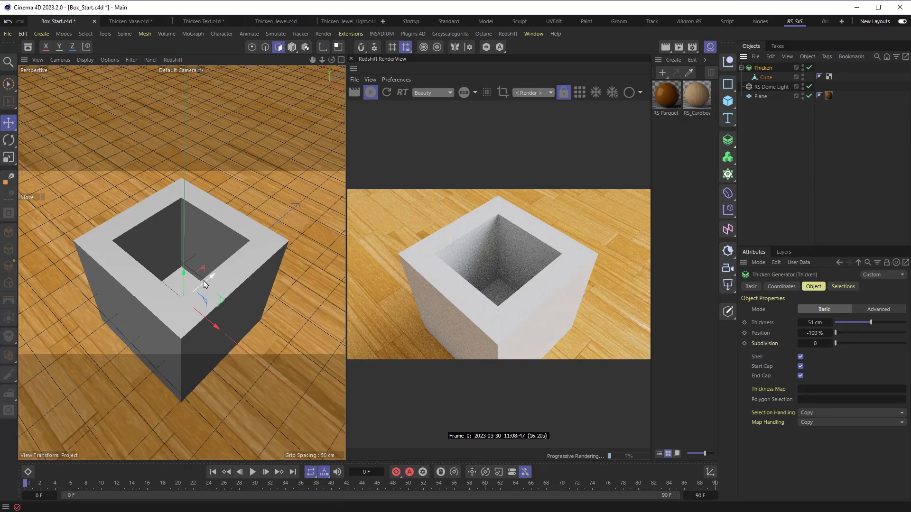
Display the mesh lines in the viewport and set the Thicken generator's Subdivision to 3.
{"action": "left_click", "coordinate": [85, 60]}
{"action": "left_click", "coordinate": [109, 98]}
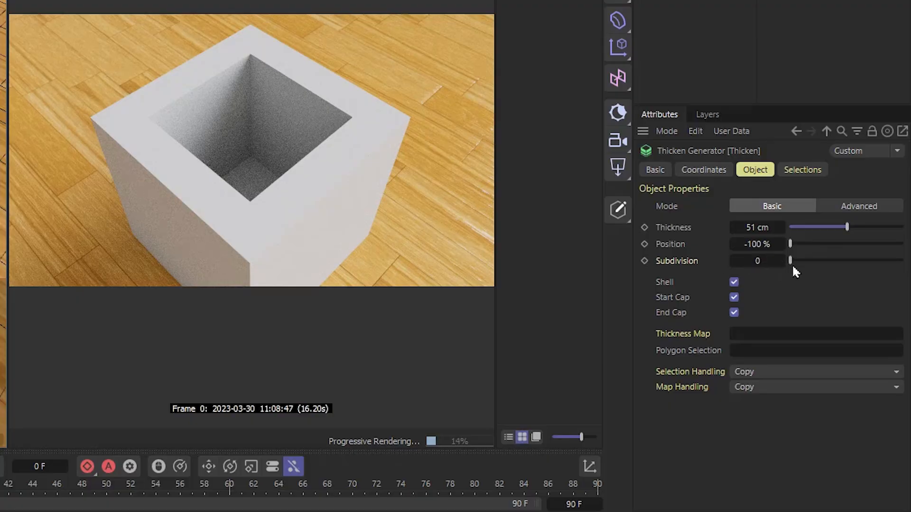
{"action": "left_click_drag", "start_coordinate": [791, 262], "coordinate": [826, 256]}
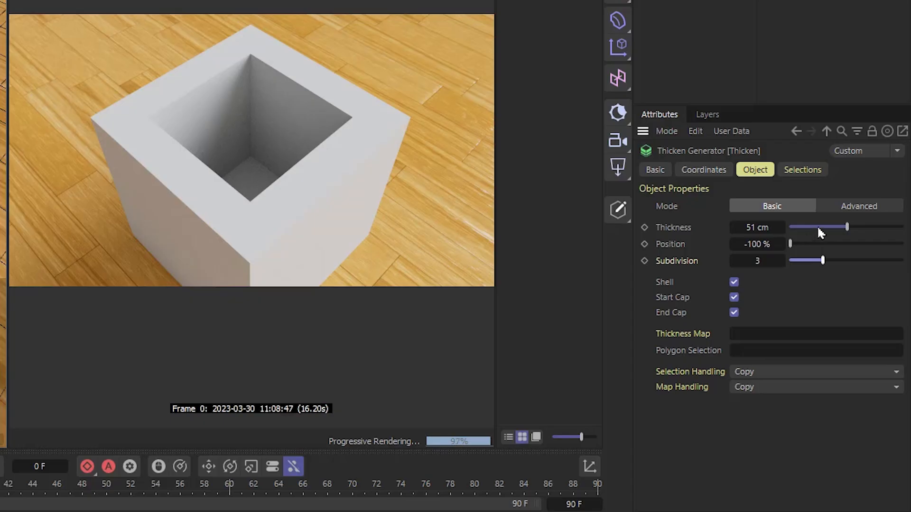
Set the Thicken generator's Thickness to 1.5 cm and apply the cardboard material to the Cube.
{"action": "left_click_drag", "start_coordinate": [854, 322], "coordinate": [836, 323]}
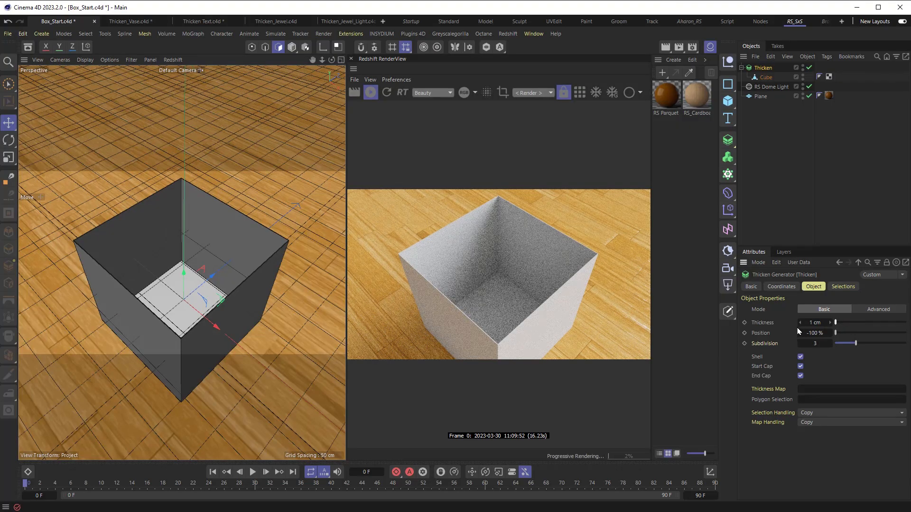
{"action": "double_click", "coordinate": [757, 227]}
{"action": "key", "text": "BackSpace"}
{"action": "key", "text": "Return"}
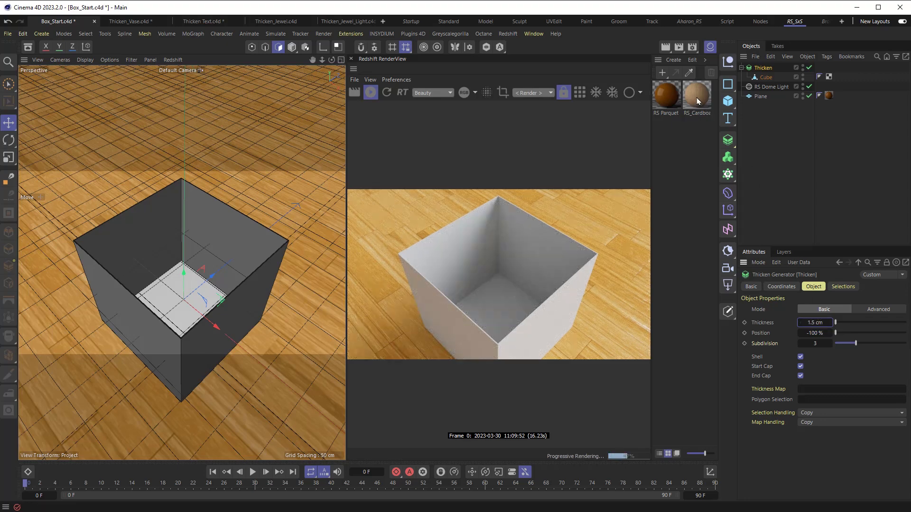
{"action": "left_click_drag", "start_coordinate": [752, 104], "coordinate": [767, 79]}
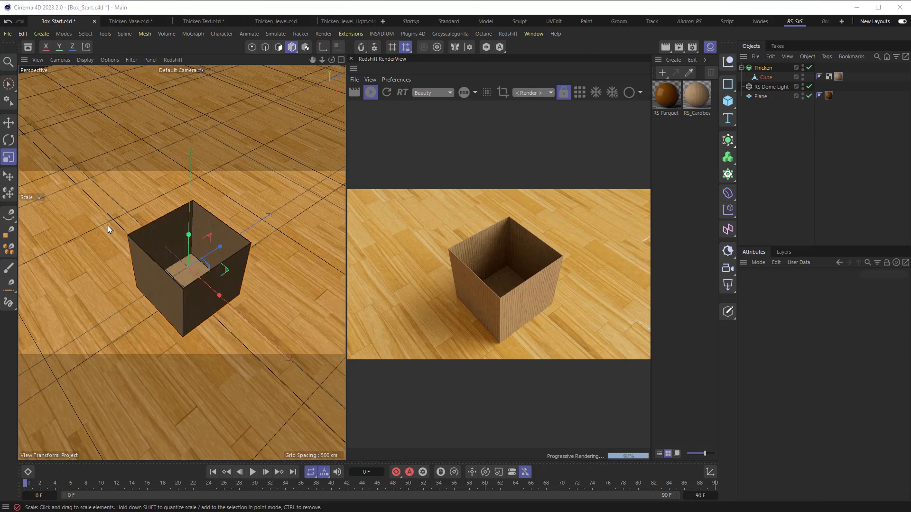
Set the Thicken generator's Position to 0 % and its Thickness to 20 cm.
{"action": "left_click", "coordinate": [764, 68]}
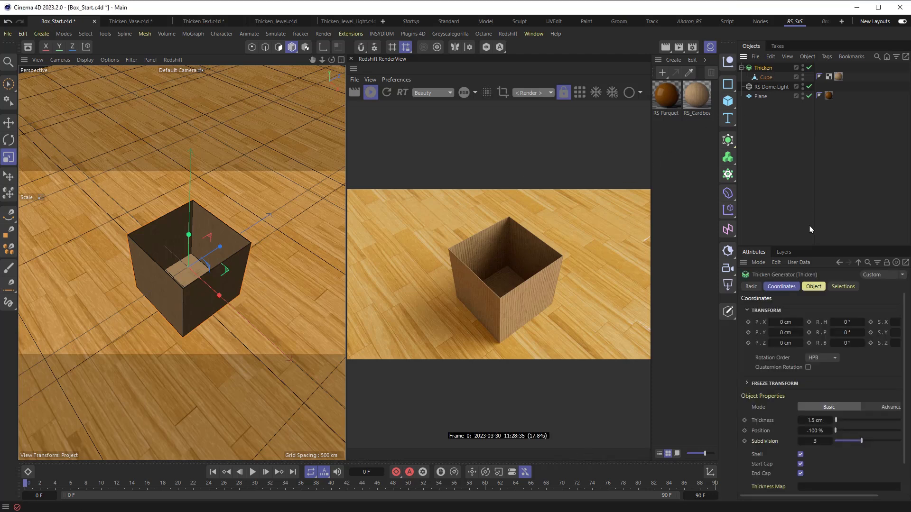
{"action": "left_click", "coordinate": [853, 429]}
{"action": "type", "text": "0"}
{"action": "key", "text": "Return"}
{"action": "left_click", "coordinate": [815, 421]}
{"action": "type", "text": "20"}
{"action": "key", "text": "Return"}
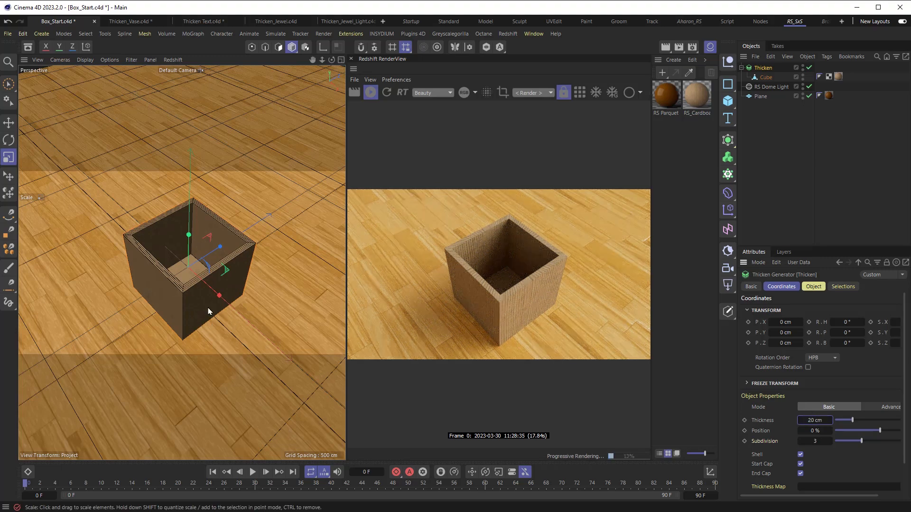
Place the thickened box on the floor plane with the Place tool and inspect the contact from below.
{"action": "left_click_drag", "start_coordinate": [208, 312], "coordinate": [195, 297], "text": "alt"}
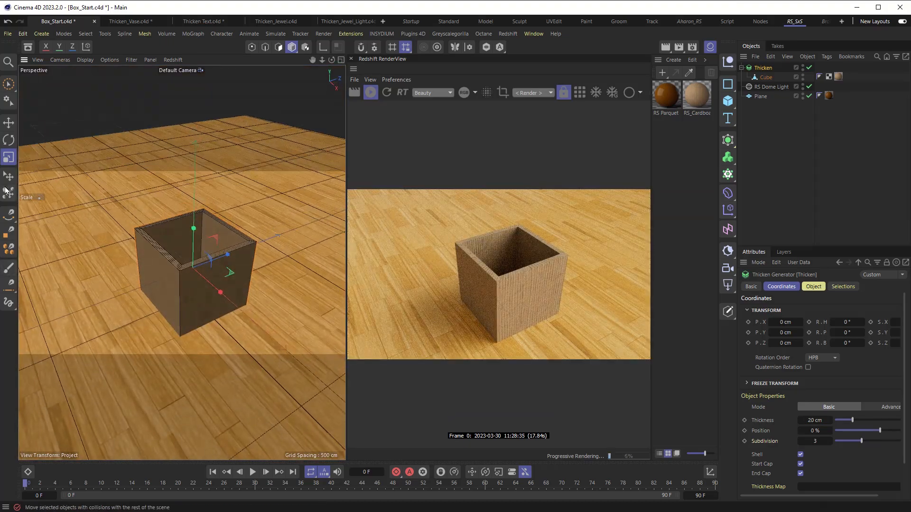
{"action": "left_click", "coordinate": [8, 177]}
{"action": "left_click", "coordinate": [764, 68]}
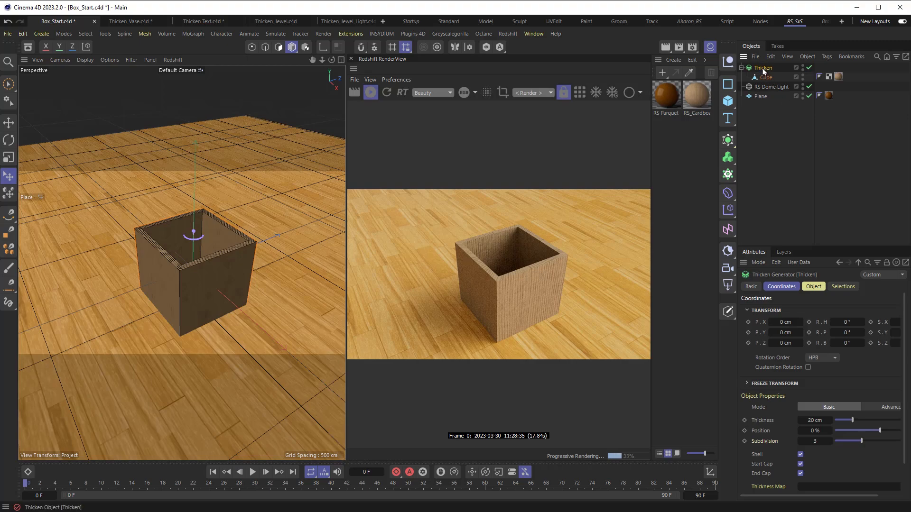
{"action": "left_click_drag", "start_coordinate": [230, 302], "coordinate": [217, 204]}
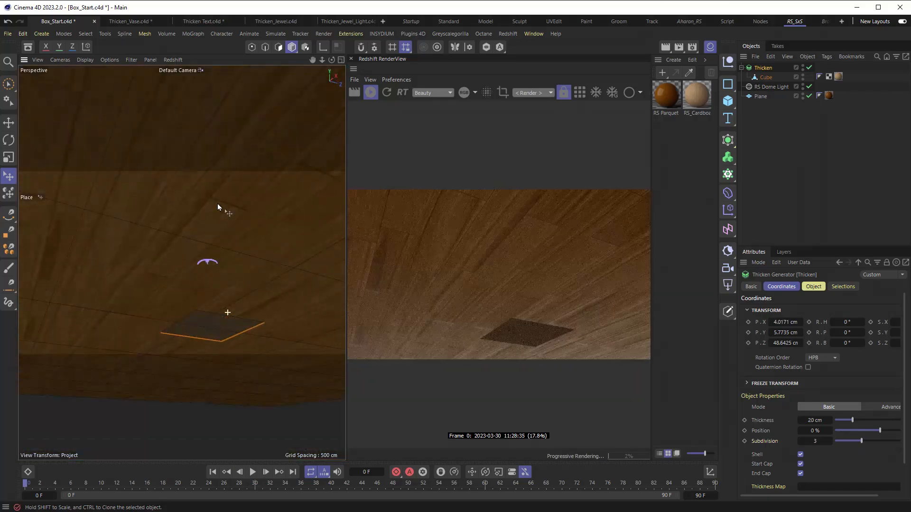
{"action": "left_click_drag", "start_coordinate": [225, 267], "coordinate": [222, 246], "text": "alt"}
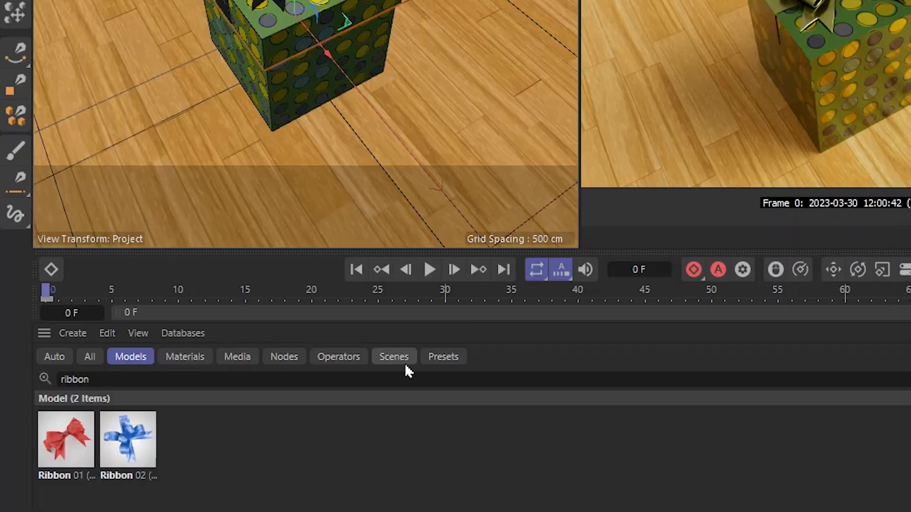
Raise the Null holding the lid and ribbon straight up, clear of the gift box.
{"action": "mouse_move", "coordinate": [75, 446]}
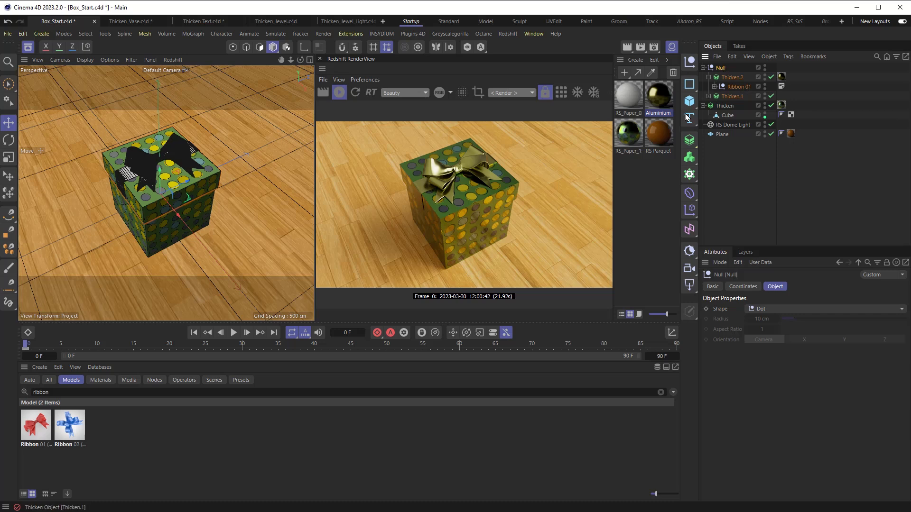
{"action": "key", "text": "e"}
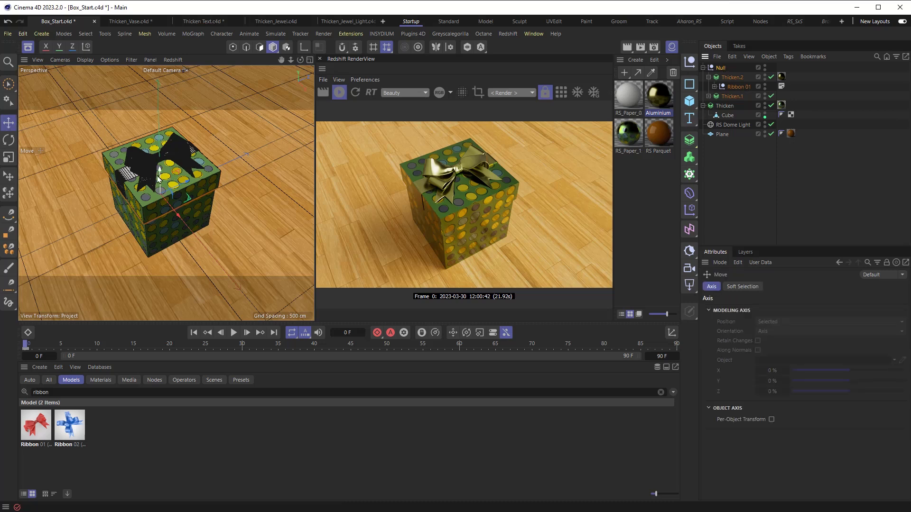
{"action": "left_click_drag", "start_coordinate": [159, 180], "coordinate": [160, 124]}
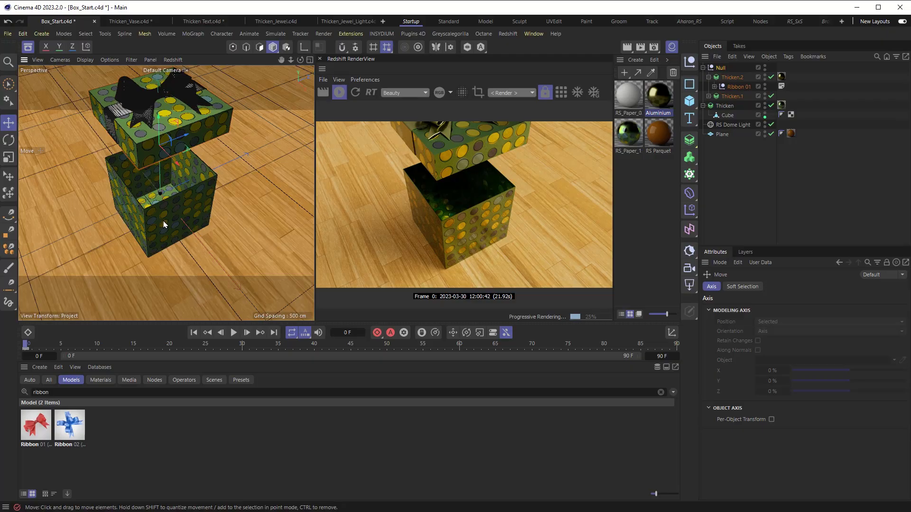
Enable the Start Cap polygon selection on the box's Thicken generator and apply the RS_Paper_02_4K material restricted to that selection.
{"action": "left_click", "coordinate": [725, 106]}
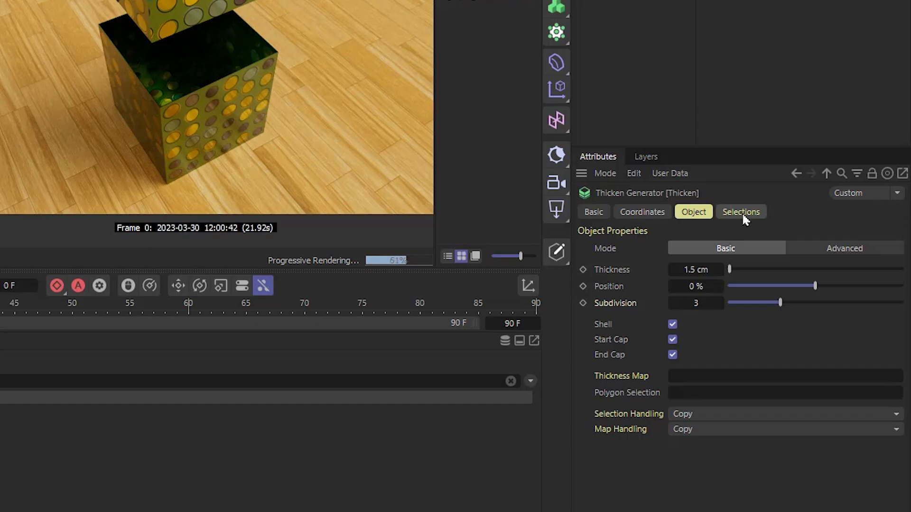
{"action": "left_click", "coordinate": [805, 287]}
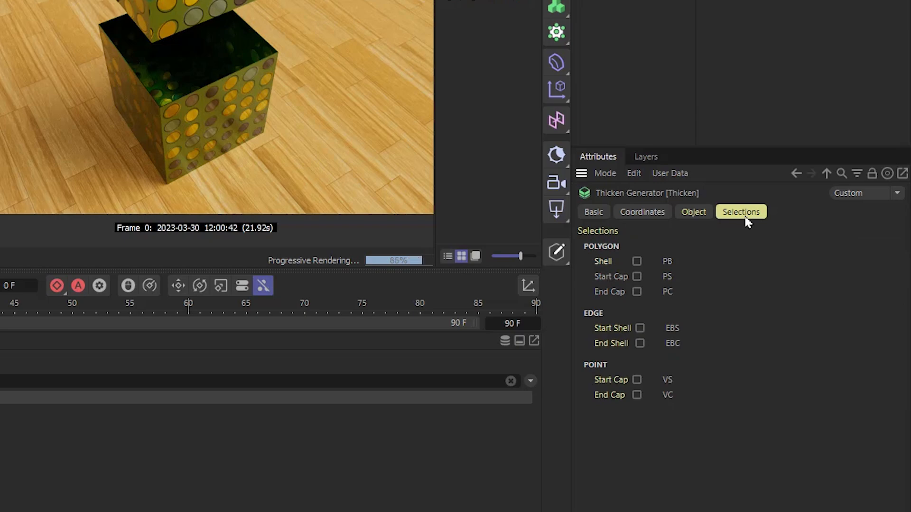
{"action": "left_click", "coordinate": [636, 277]}
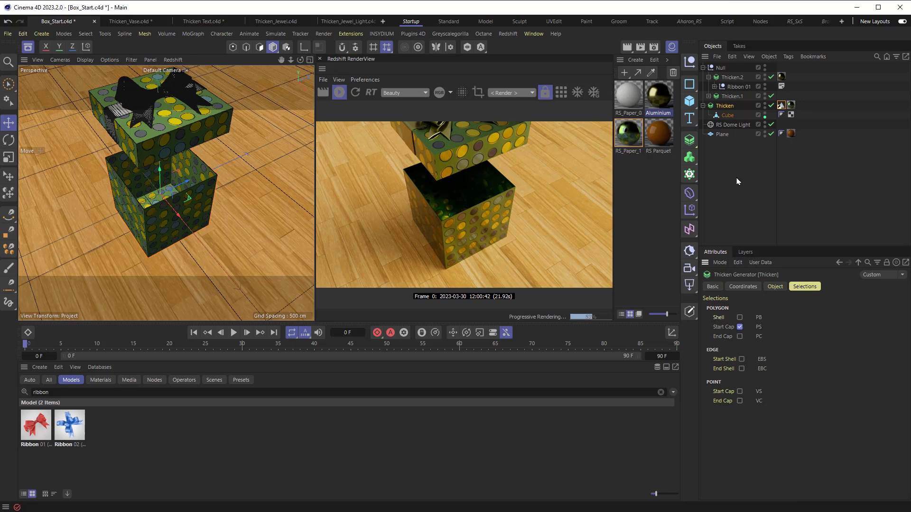
{"action": "left_click_drag", "start_coordinate": [627, 98], "coordinate": [725, 110]}
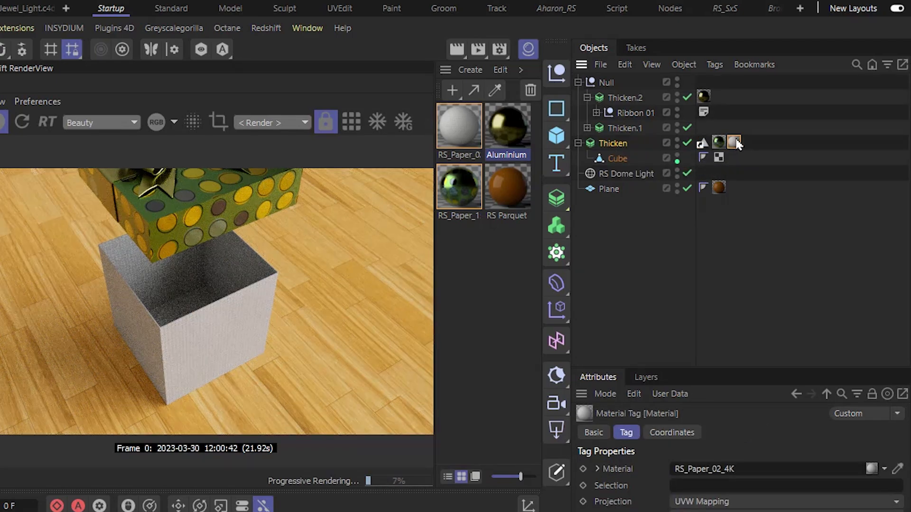
{"action": "left_click_drag", "start_coordinate": [701, 144], "coordinate": [694, 460]}
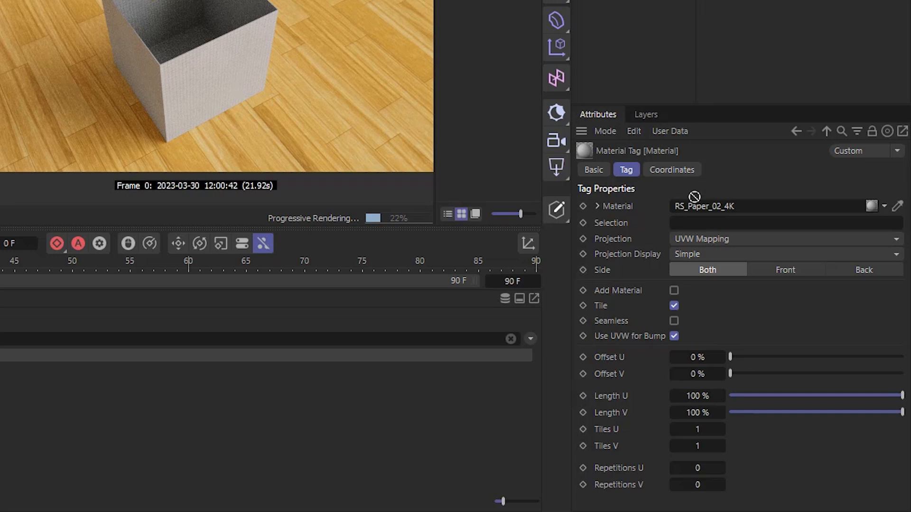
{"action": "left_click_drag", "start_coordinate": [694, 196], "coordinate": [695, 224]}
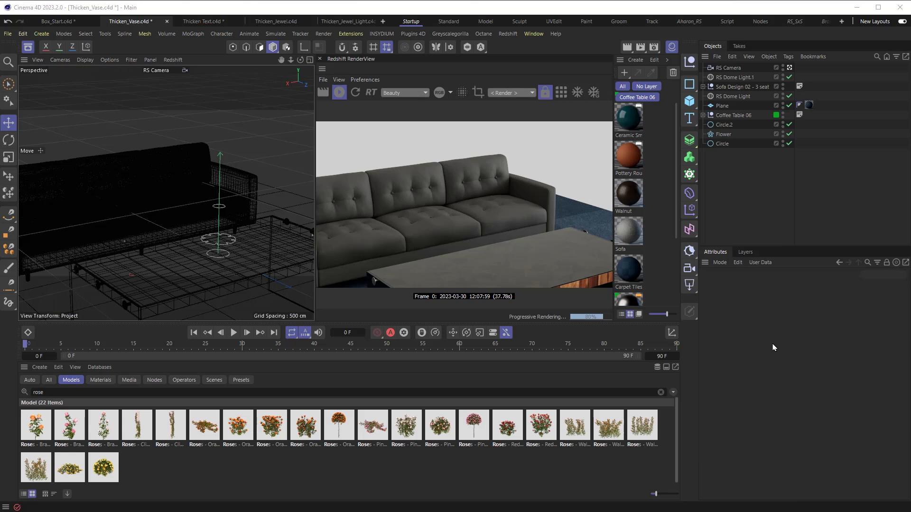
Create a Loft in the vase scene from the Circle.2, Flower and Circle splines.
{"action": "left_click", "coordinate": [729, 125]}
{"action": "left_click", "coordinate": [723, 134]}
{"action": "left_click", "coordinate": [719, 144]}
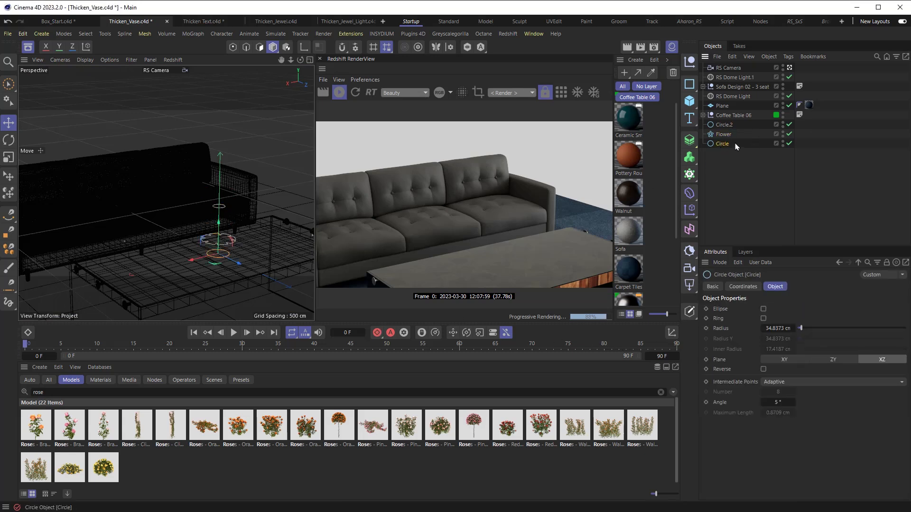
{"action": "left_click", "coordinate": [724, 125]}
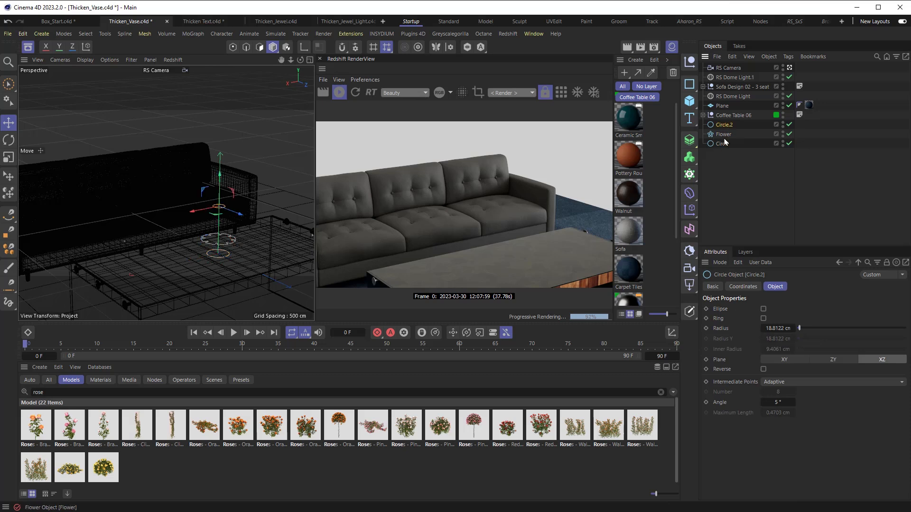
{"action": "left_click", "coordinate": [689, 140]}
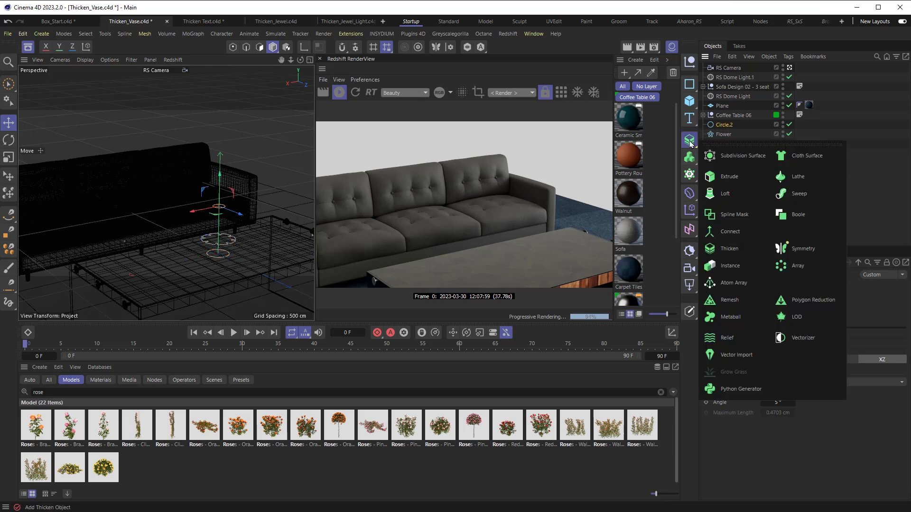
{"action": "left_click", "coordinate": [725, 193]}
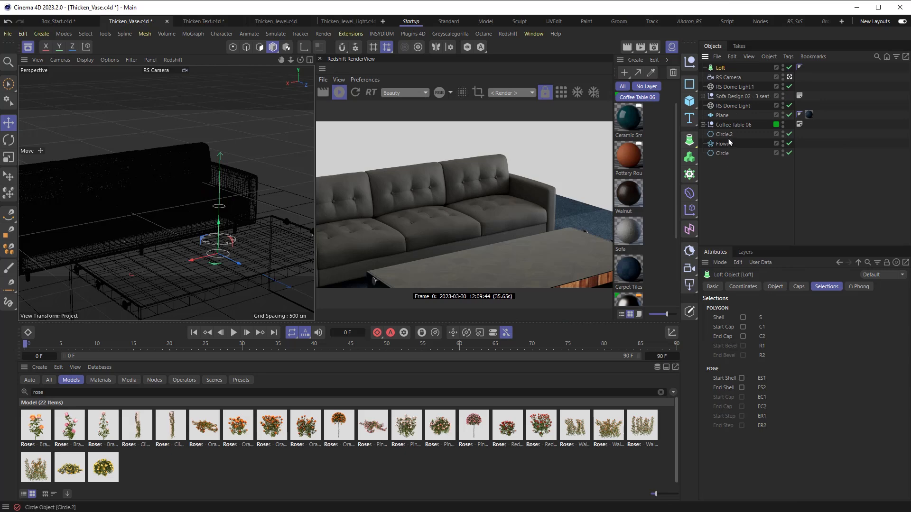
{"action": "left_click", "coordinate": [724, 154], "text": "shift"}
{"action": "left_click_drag", "start_coordinate": [725, 153], "coordinate": [718, 72]}
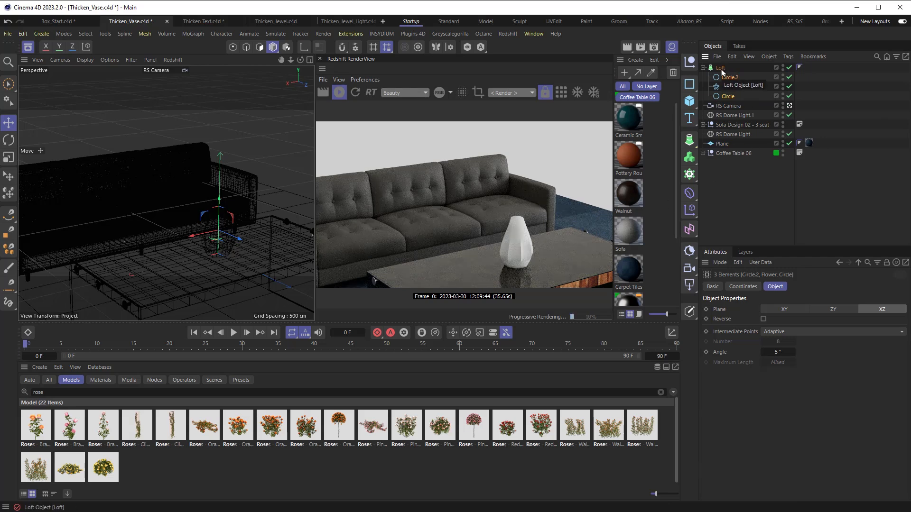
Set the Loft's Subdivision U to 42 and Subdivision V to 16, and raise its Phong Angle to 180°.
{"action": "scroll", "coordinate": [223, 234], "scroll_direction": "up", "scroll_amount": 5}
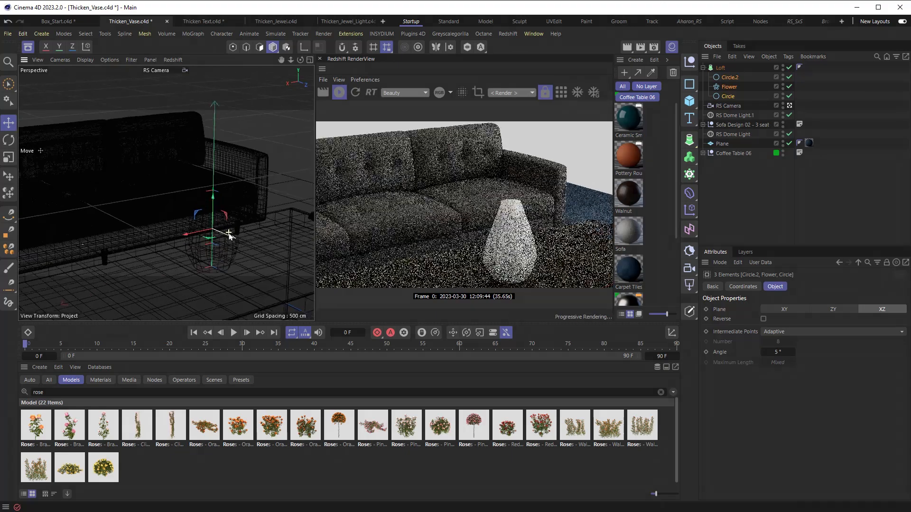
{"action": "scroll", "coordinate": [215, 234], "scroll_direction": "up", "scroll_amount": 3}
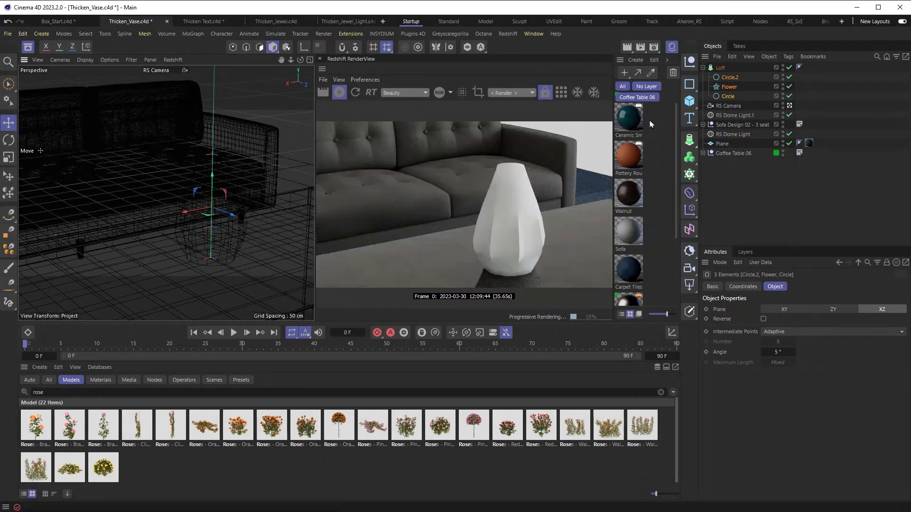
{"action": "left_click", "coordinate": [720, 69]}
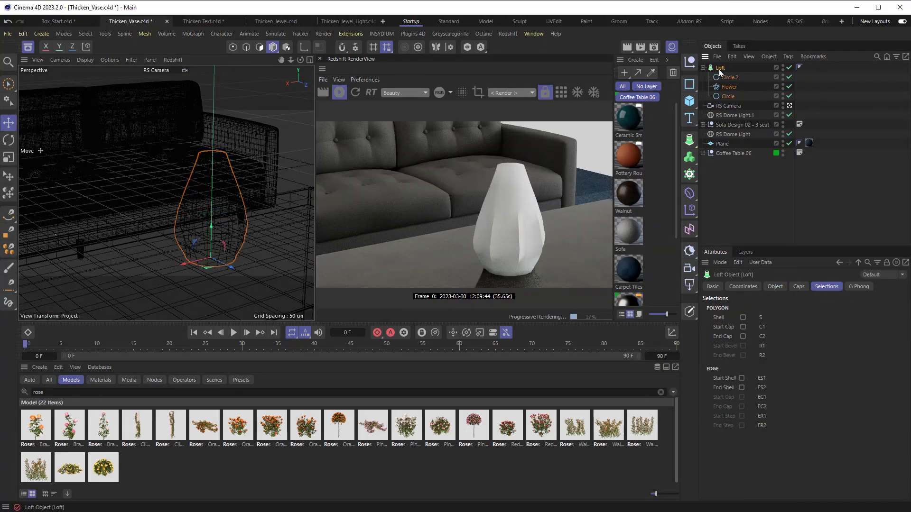
{"action": "left_click", "coordinate": [776, 286]}
{"action": "mouse_move", "coordinate": [824, 311]}
{"action": "left_mouse_down"}
{"action": "mouse_move", "coordinate": [847, 309]}
{"action": "mouse_move", "coordinate": [820, 322]}
{"action": "left_mouse_up"}
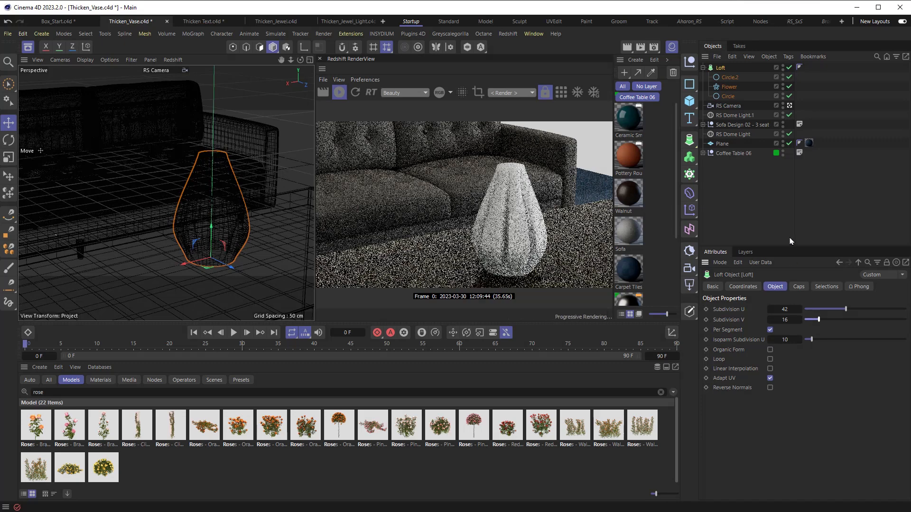
{"action": "left_click", "coordinate": [800, 69]}
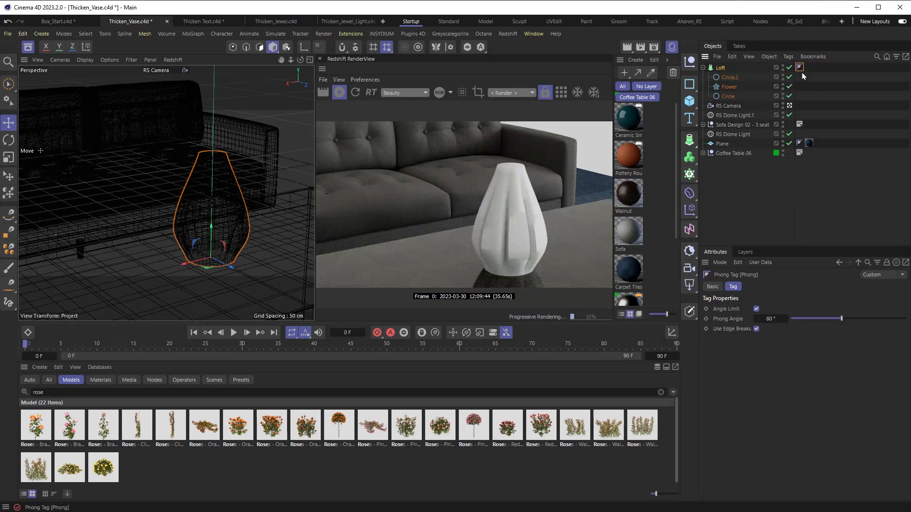
{"action": "left_click_drag", "start_coordinate": [833, 318], "coordinate": [905, 319]}
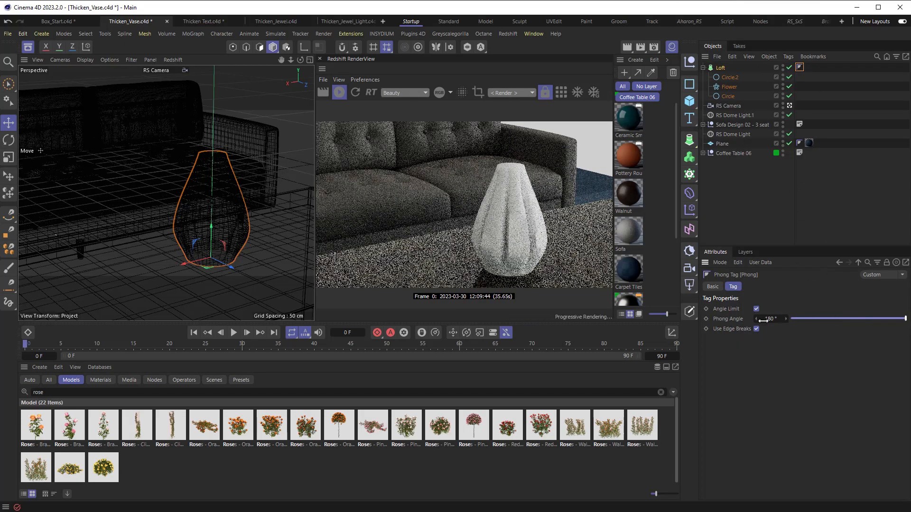
Disable the Loft's Start cap to open the mouth of the vase.
{"action": "left_click_drag", "start_coordinate": [225, 235], "coordinate": [221, 266], "text": "alt"}
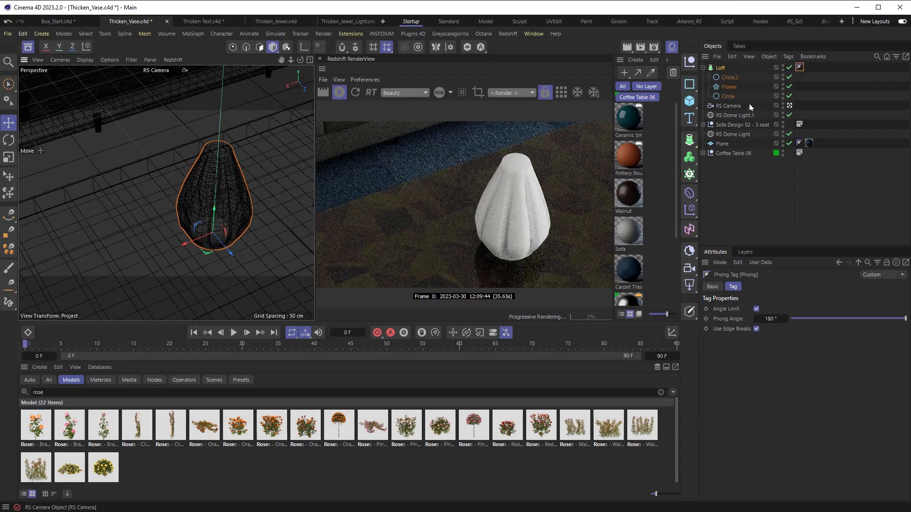
{"action": "left_click", "coordinate": [720, 68]}
{"action": "left_click", "coordinate": [733, 171]}
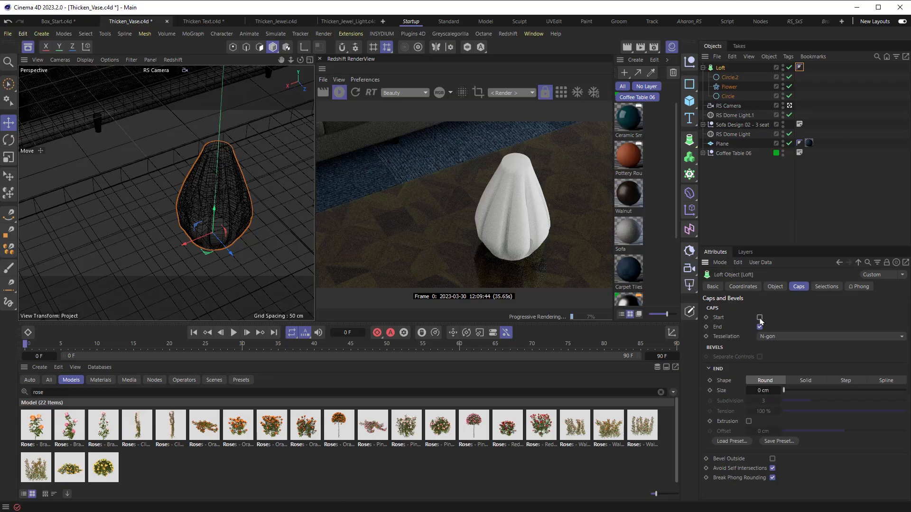
{"action": "left_click", "coordinate": [669, 219]}
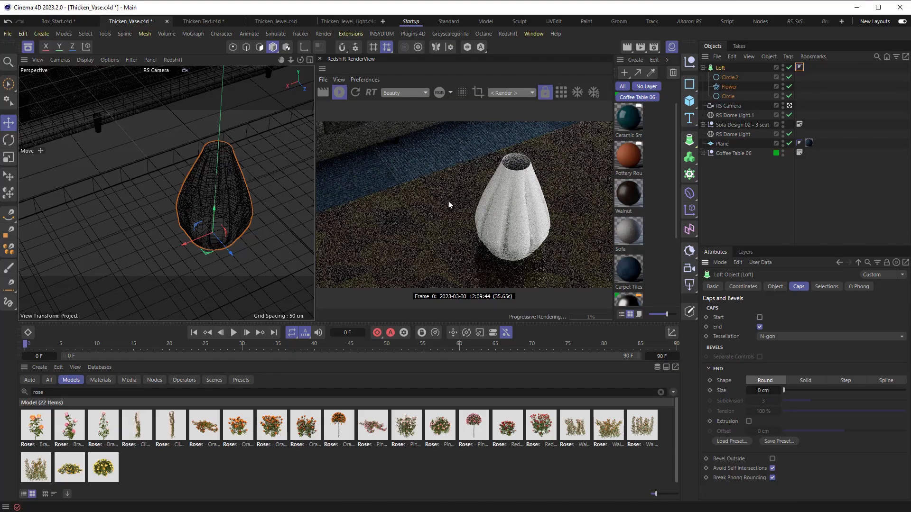
Add a Thicken generator and make the Loft its child.
{"action": "left_click", "coordinate": [690, 140]}
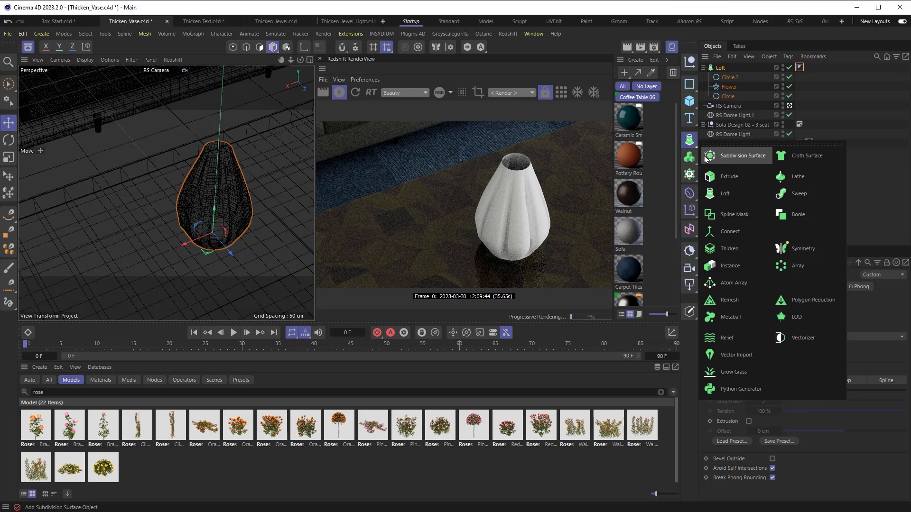
{"action": "left_click", "coordinate": [729, 249]}
{"action": "left_click_drag", "start_coordinate": [717, 81], "coordinate": [723, 71]}
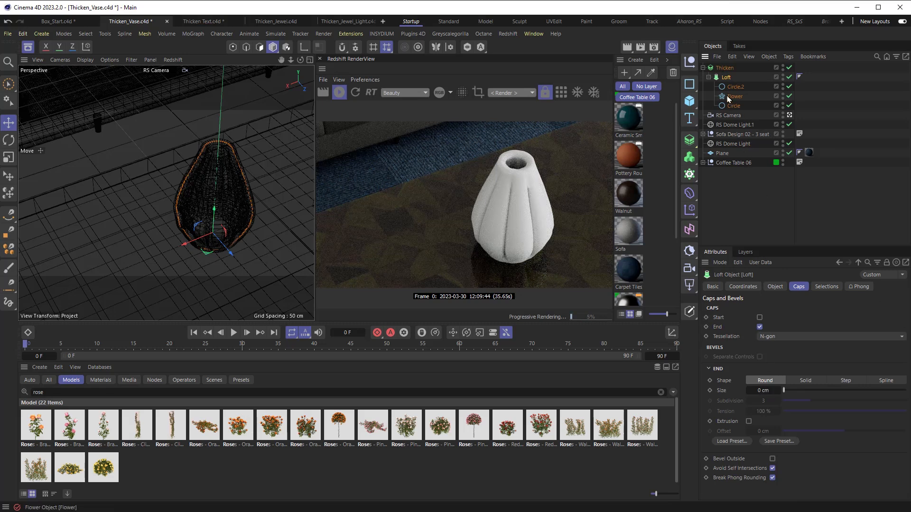
Set the vase's Thickness to 2 cm and apply the Ceramic Smooth 001 DarkPetrol 25cm material to the Thicken generator.
{"action": "left_click", "coordinate": [724, 68]}
{"action": "left_click", "coordinate": [791, 323]}
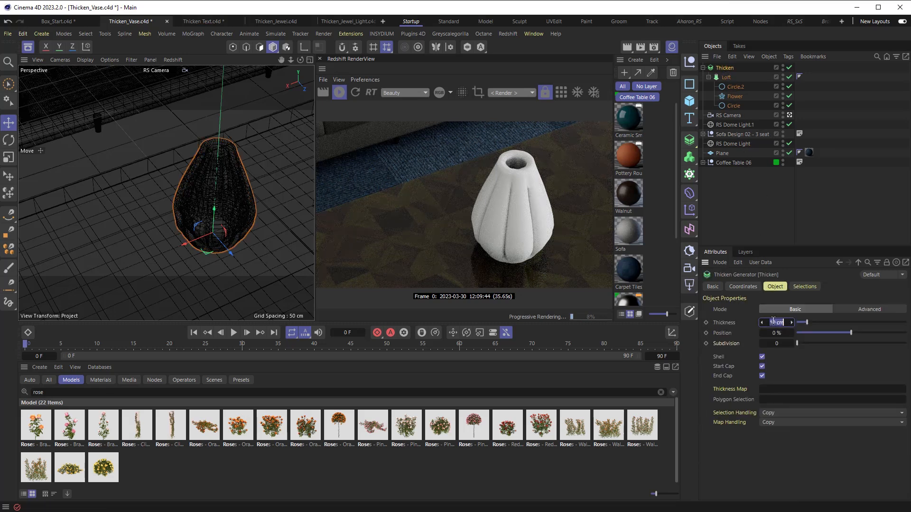
{"action": "type", "text": "2"}
{"action": "key", "text": "Return"}
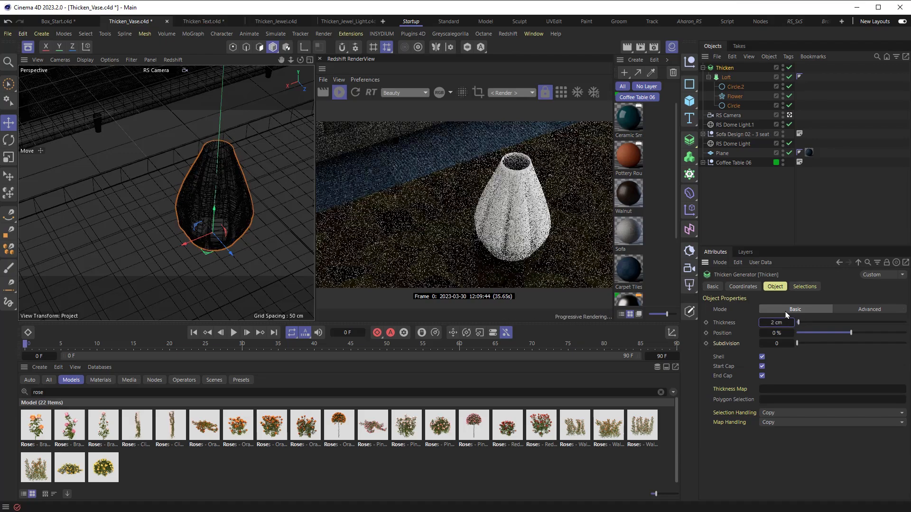
{"action": "left_click_drag", "start_coordinate": [279, 187], "coordinate": [239, 204], "text": "alt"}
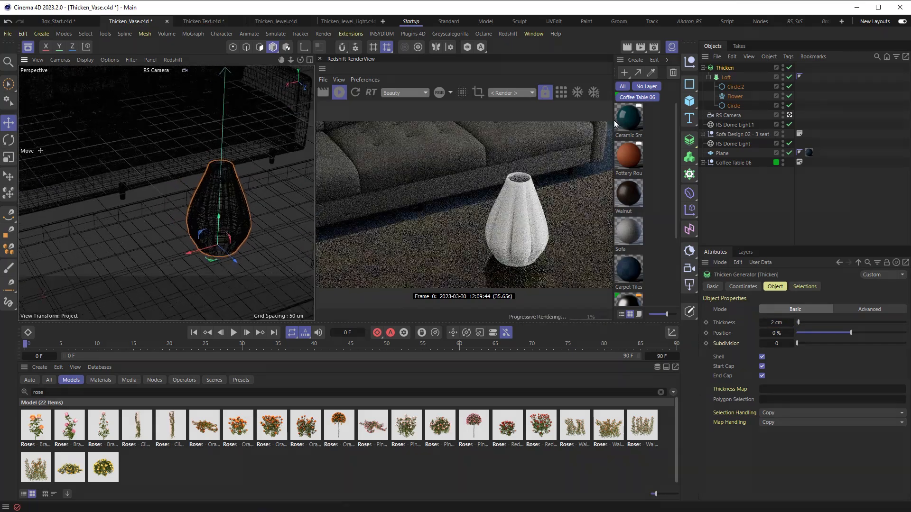
{"action": "left_click_drag", "start_coordinate": [629, 119], "coordinate": [724, 71]}
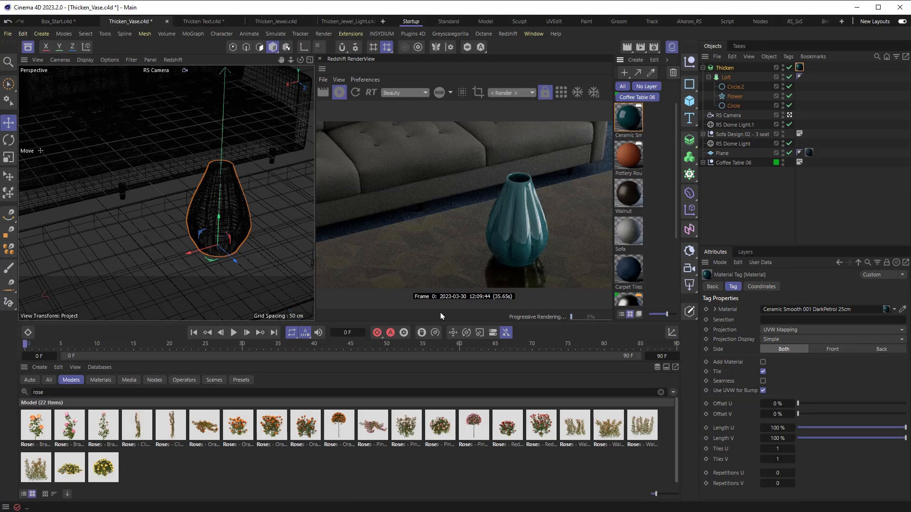
Add the Roses - Branch - 0.51 m model, scale it up and position it in the mouth of the vase.
{"action": "double_click", "coordinate": [107, 441]}
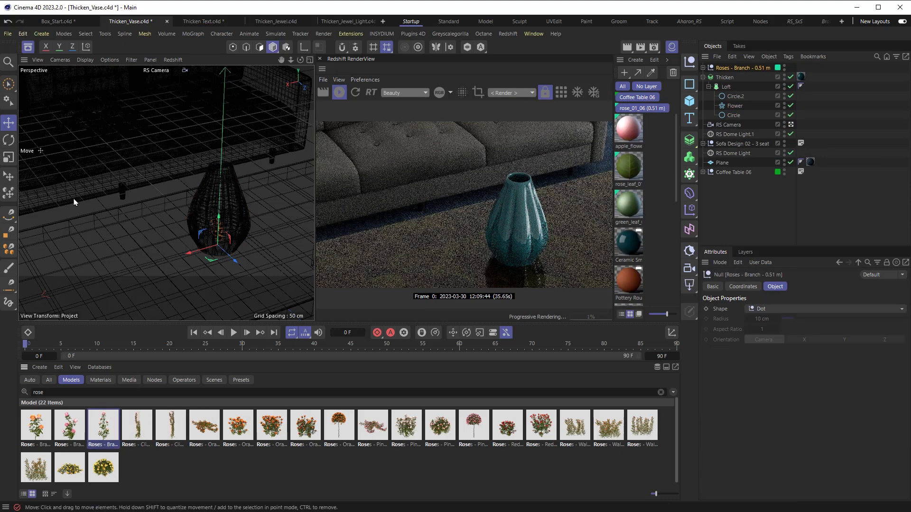
{"action": "left_click_drag", "start_coordinate": [218, 230], "coordinate": [226, 165]}
{"action": "key", "text": "t"}
{"action": "left_click_drag", "start_coordinate": [189, 122], "coordinate": [835, 334]}
{"action": "key", "text": "e"}
{"action": "left_click_drag", "start_coordinate": [222, 154], "coordinate": [222, 171]}
{"action": "left_click_drag", "start_coordinate": [194, 284], "coordinate": [161, 287], "text": "alt"}
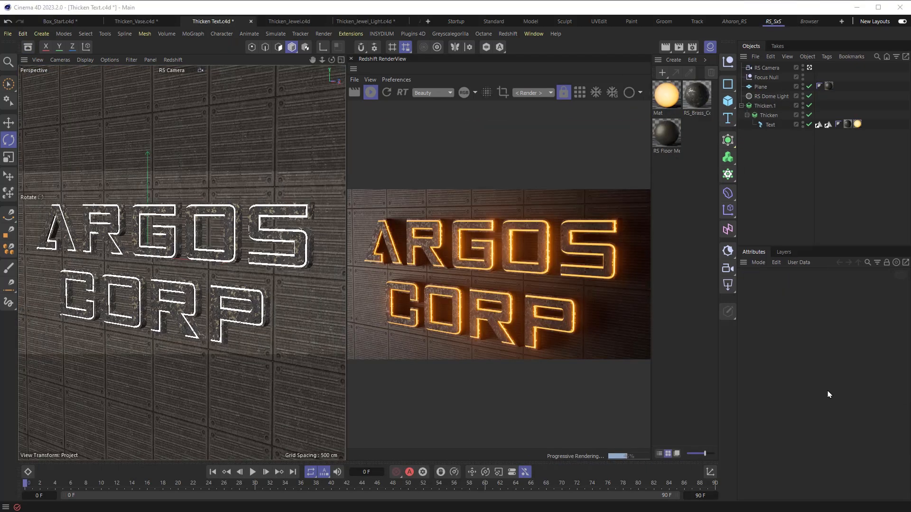
Disable the wall Plane and delete both nested Thicken generators, keeping the Text object outside them.
{"action": "left_click", "coordinate": [809, 87]}
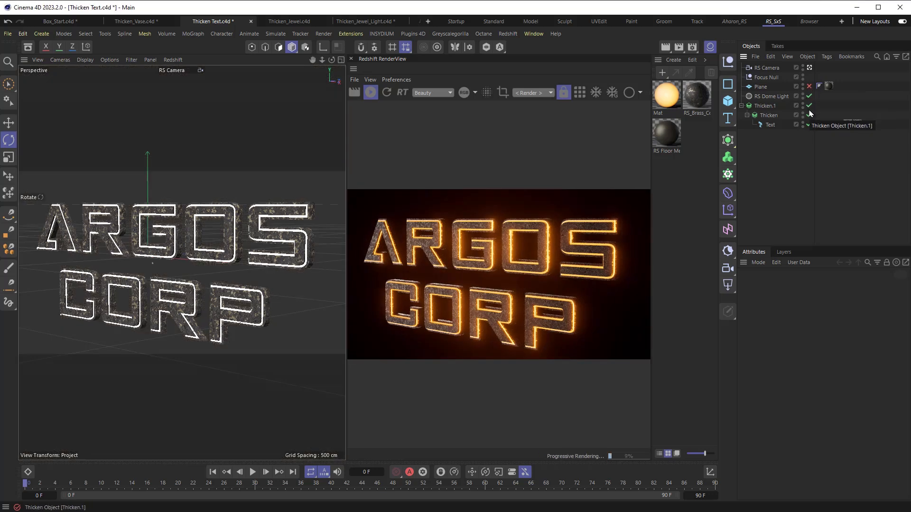
{"action": "left_click", "coordinate": [763, 124]}
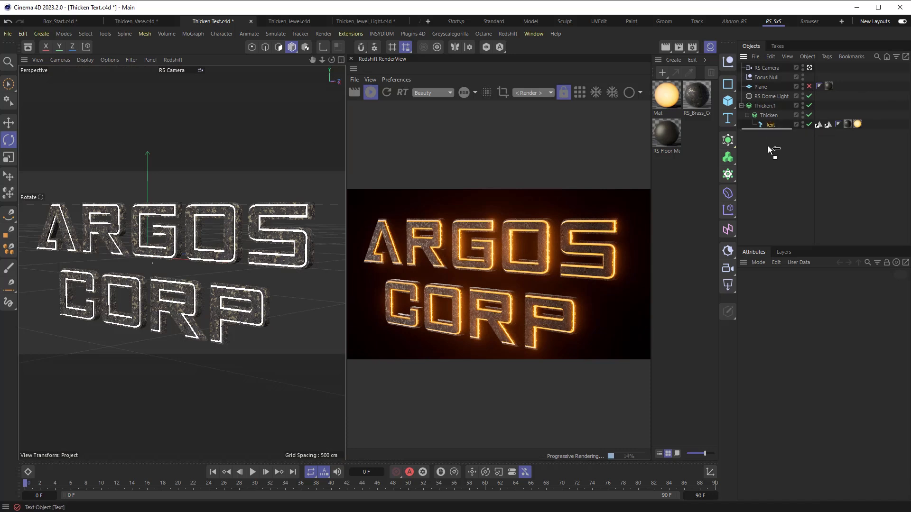
{"action": "left_click", "coordinate": [767, 111]}
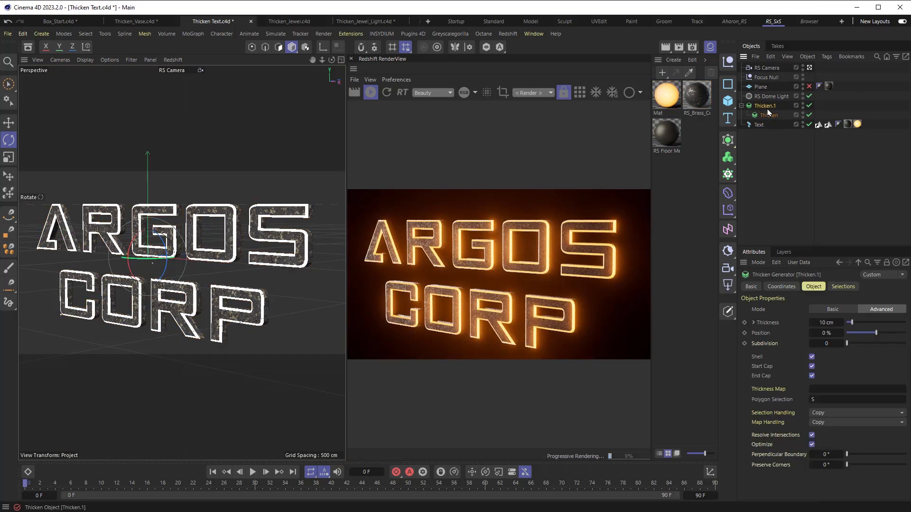
{"action": "key", "text": "Delete"}
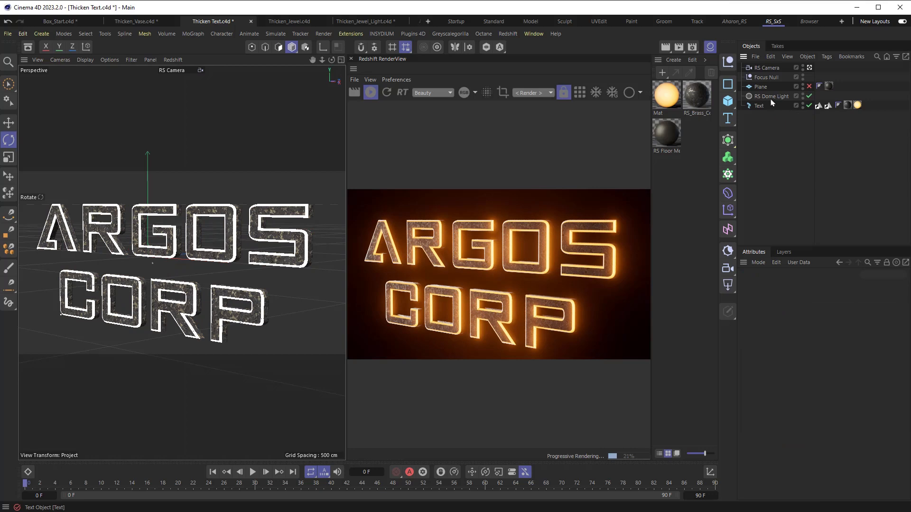
Delete the RS Dome Light and remove both material tags from the Text object.
{"action": "left_click", "coordinate": [771, 98]}
{"action": "key", "text": "Delete"}
{"action": "left_click", "coordinate": [763, 99]}
{"action": "left_click", "coordinate": [840, 97]}
{"action": "key", "text": "Delete"}
{"action": "left_click", "coordinate": [841, 98]}
{"action": "key", "text": "Delete"}
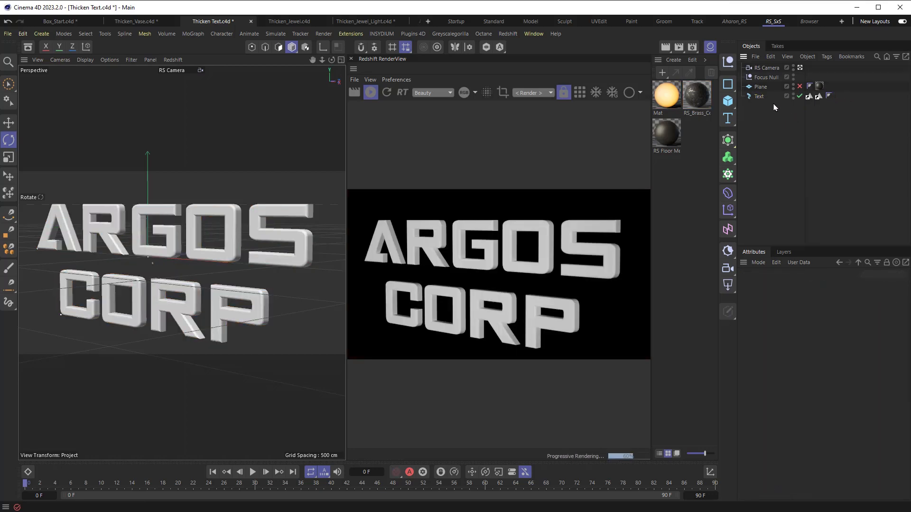
Disable the Text object's Shell and Start Cap polygon selections.
{"action": "left_click", "coordinate": [761, 97]}
{"action": "left_click", "coordinate": [865, 287]}
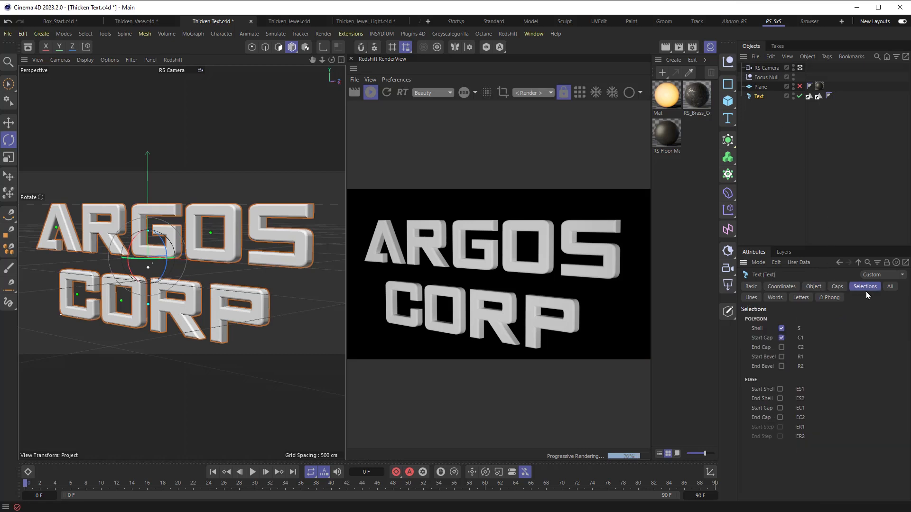
{"action": "left_click", "coordinate": [782, 328]}
{"action": "left_click", "coordinate": [781, 338]}
{"action": "left_click", "coordinate": [772, 125]}
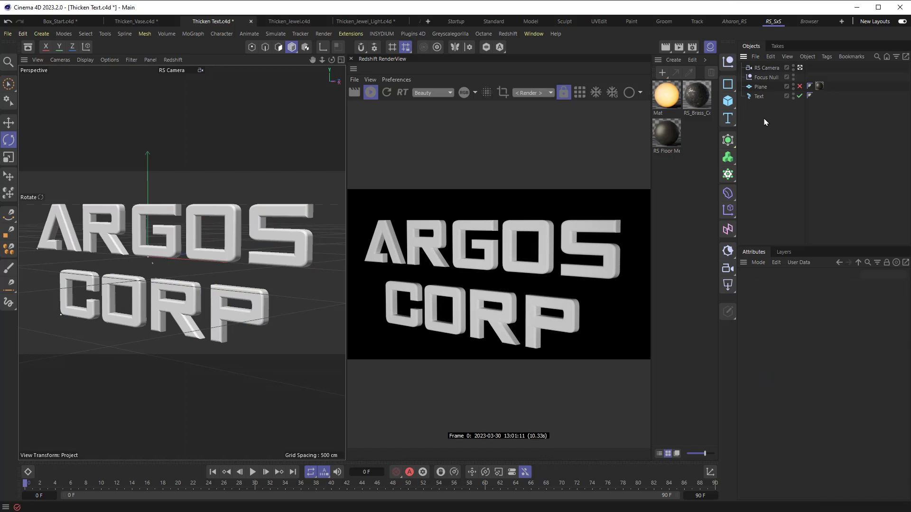
Add a Thicken generator and make the Text object its child.
{"action": "left_click", "coordinate": [728, 140]}
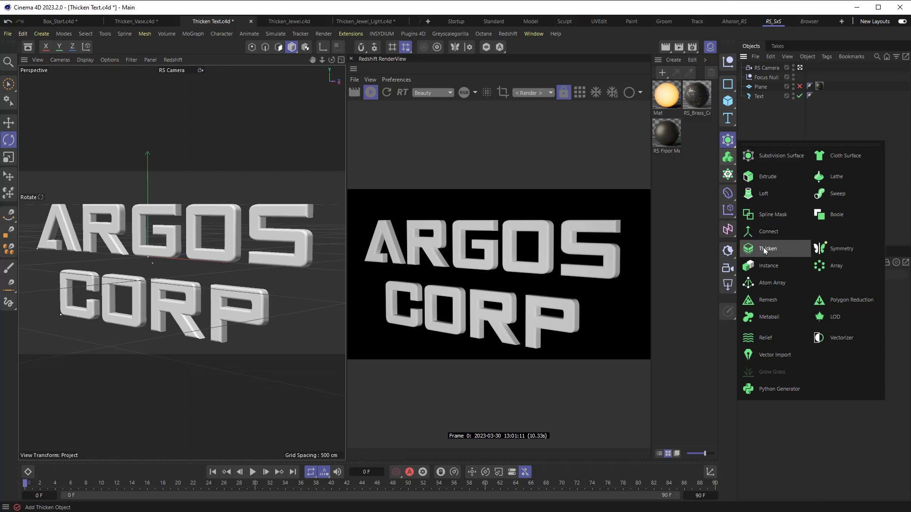
{"action": "left_click", "coordinate": [764, 250]}
{"action": "left_click_drag", "start_coordinate": [762, 106], "coordinate": [764, 69]}
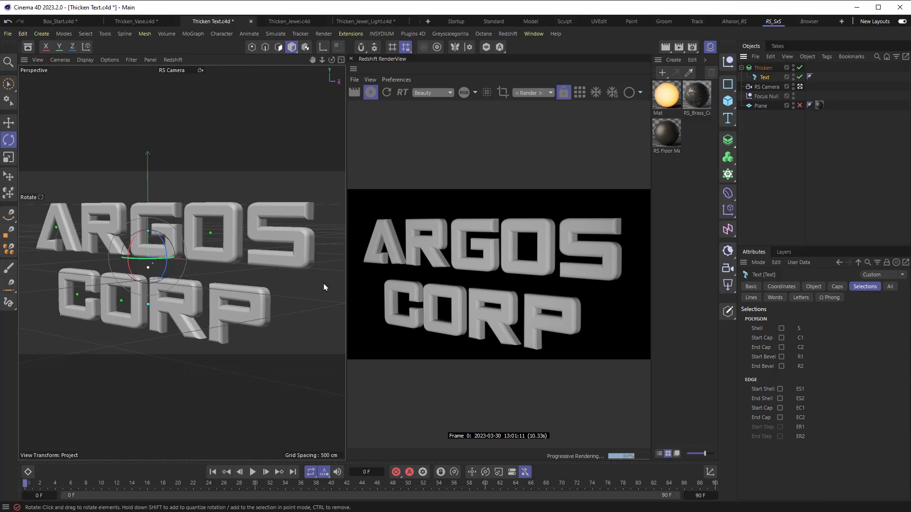
Switch the Thicken generator above the Text to Advanced mode and check the lettering from several angles.
{"action": "scroll", "coordinate": [292, 265], "scroll_direction": "up", "scroll_amount": 5}
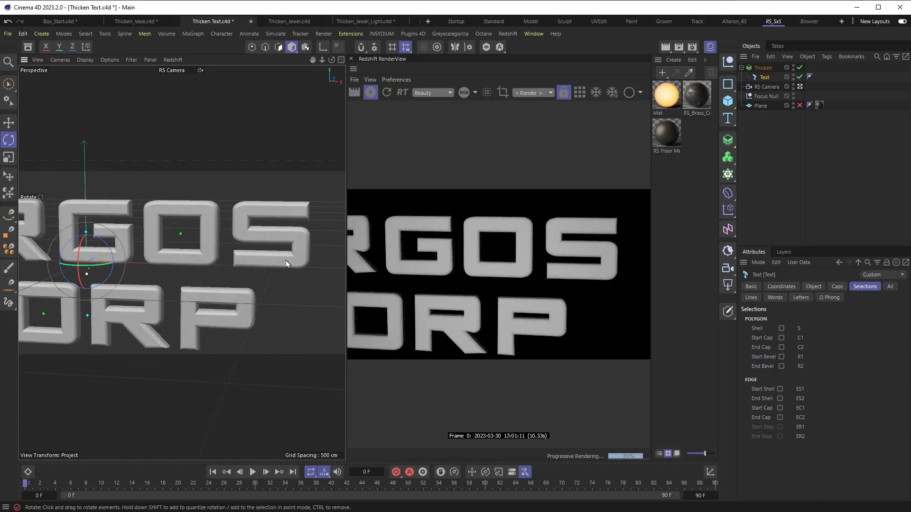
{"action": "left_click_drag", "start_coordinate": [287, 263], "coordinate": [251, 226], "text": "alt"}
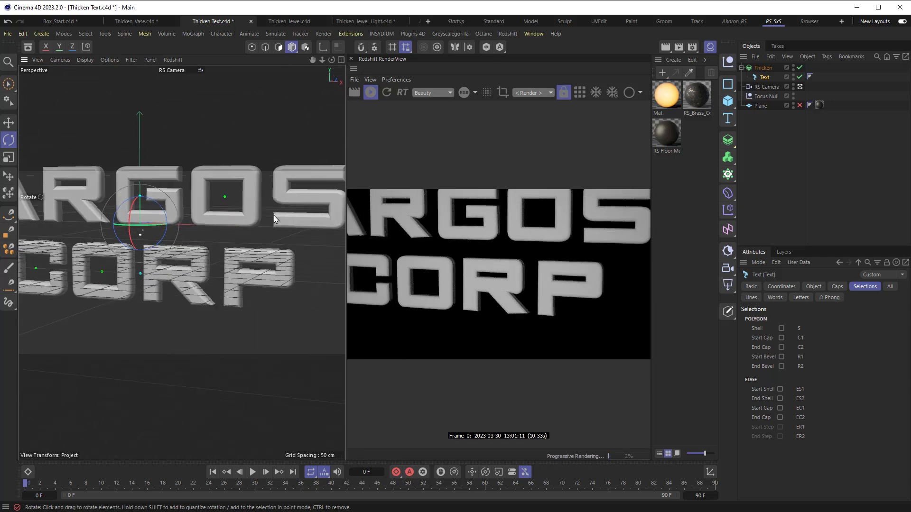
{"action": "left_click", "coordinate": [763, 68]}
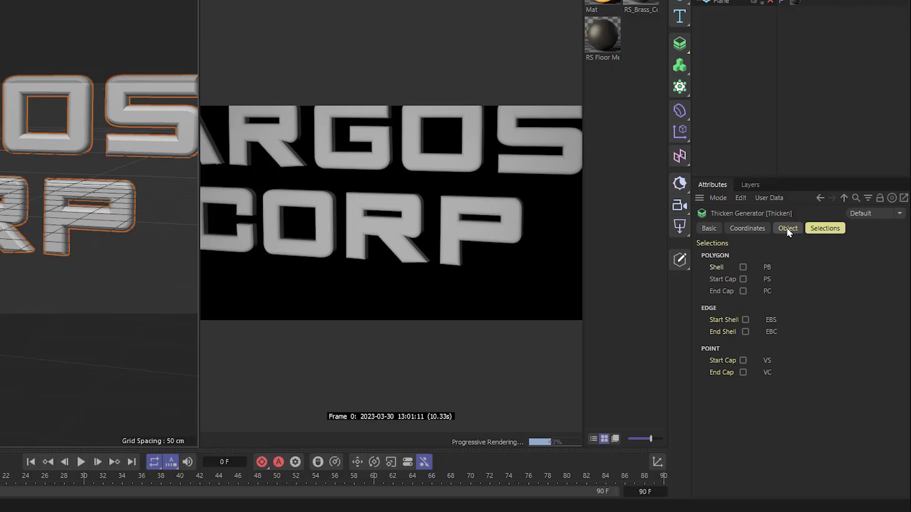
{"action": "left_click", "coordinate": [788, 230]}
{"action": "left_click", "coordinate": [860, 258]}
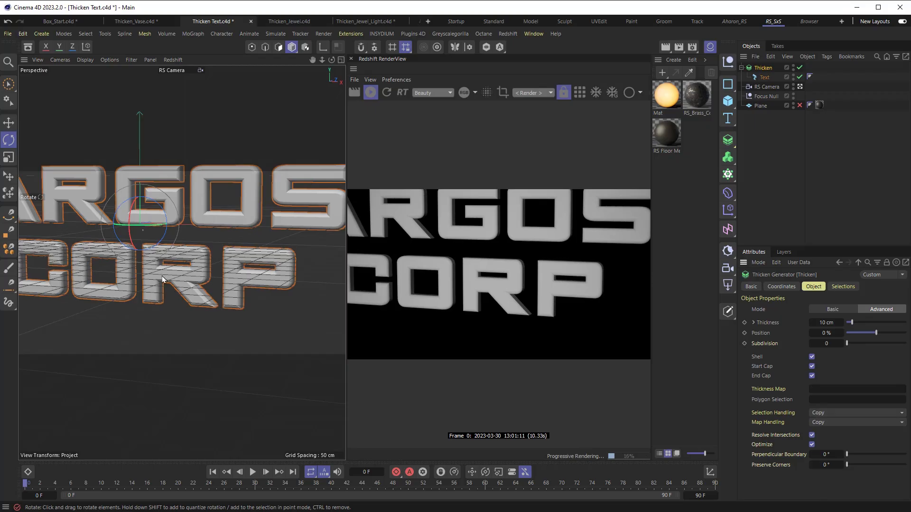
{"action": "left_click_drag", "start_coordinate": [149, 265], "coordinate": [154, 266], "text": "alt"}
{"action": "scroll", "coordinate": [159, 259], "scroll_direction": "down", "scroll_amount": 2}
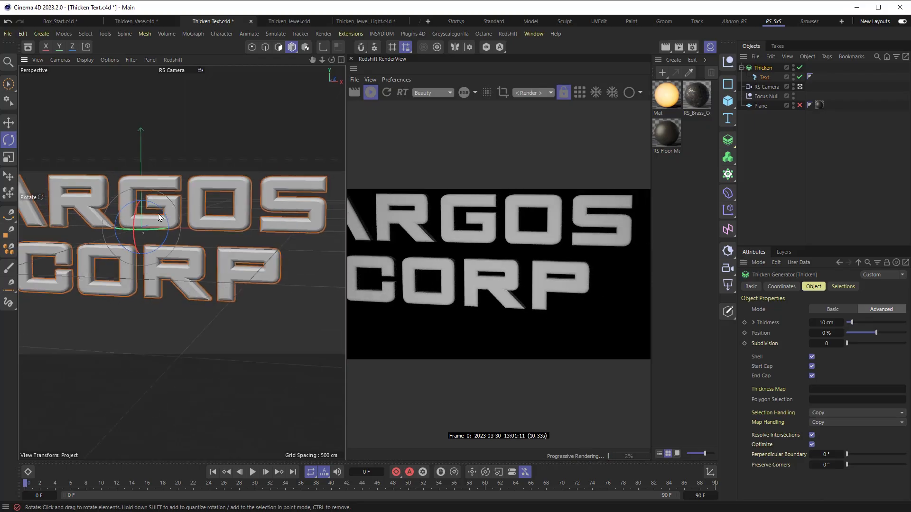
{"action": "middle_click_drag", "start_coordinate": [160, 216], "coordinate": [198, 250], "text": "alt"}
{"action": "scroll", "coordinate": [187, 249], "scroll_direction": "down", "scroll_amount": 1}
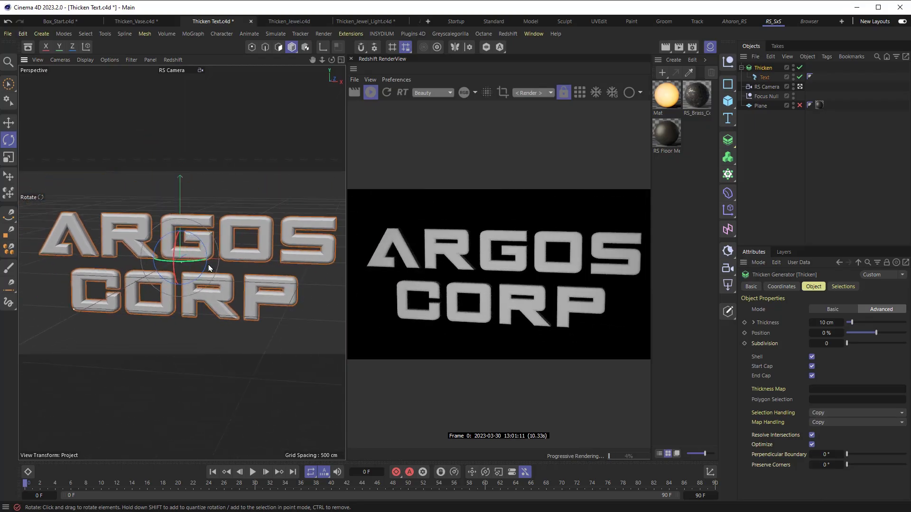
{"action": "mouse_move", "coordinate": [215, 259]}
{"action": "left_mouse_down", "text": "alt"}
{"action": "mouse_move", "coordinate": [237, 283]}
{"action": "mouse_move", "coordinate": [206, 259]}
{"action": "left_mouse_up", "text": "alt"}
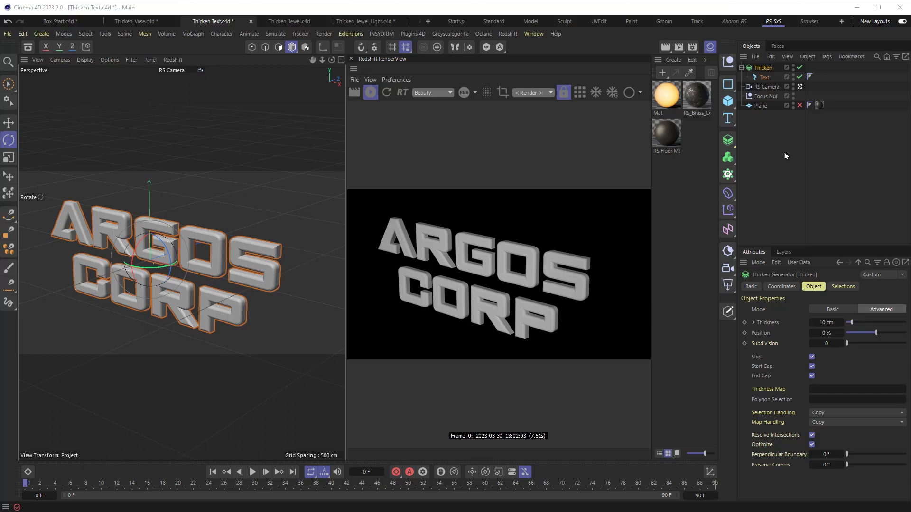
Enable the Text's Start Cap polygon selection and assign its C1 tag as the Thicken generator's Polygon Selection.
{"action": "left_click", "coordinate": [764, 77]}
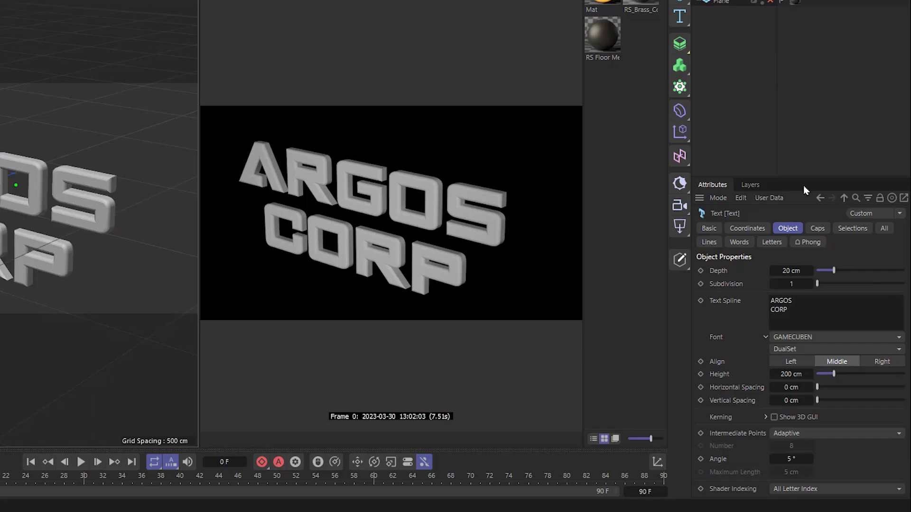
{"action": "left_click", "coordinate": [852, 228]}
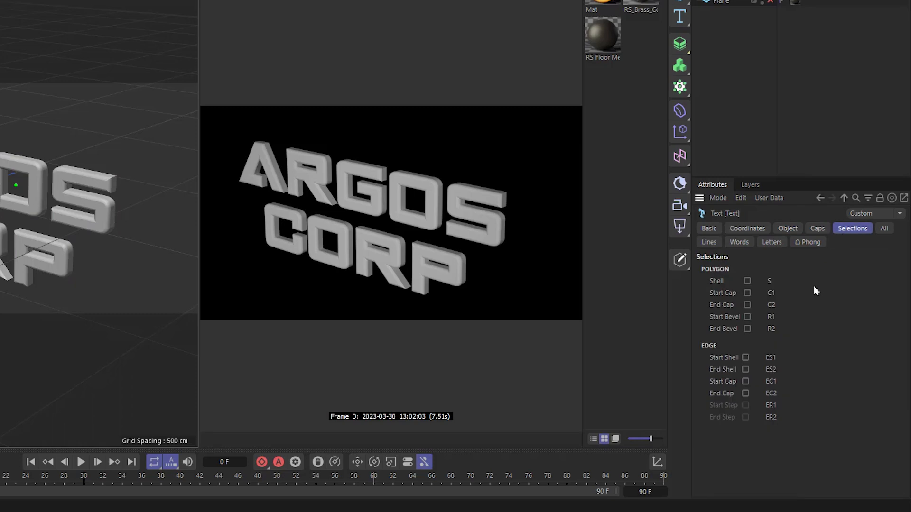
{"action": "left_click", "coordinate": [748, 293]}
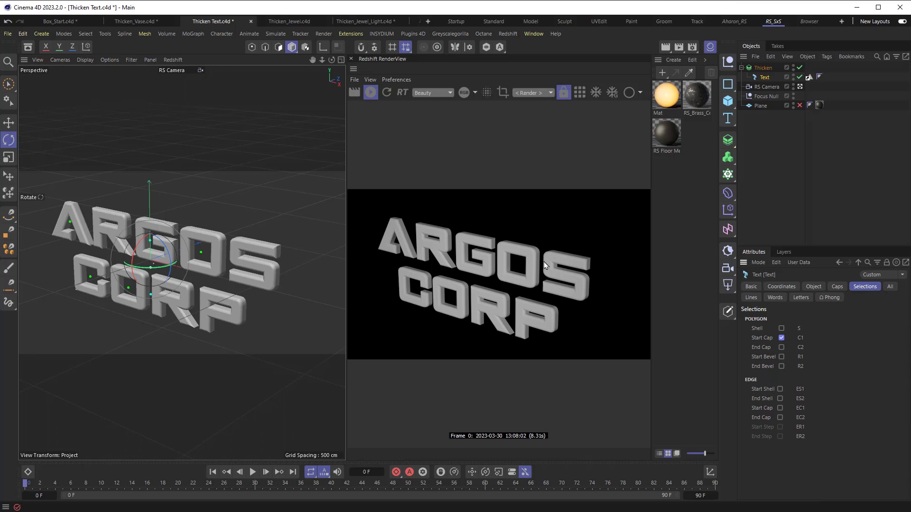
{"action": "left_click", "coordinate": [764, 68]}
{"action": "left_click", "coordinate": [812, 287]}
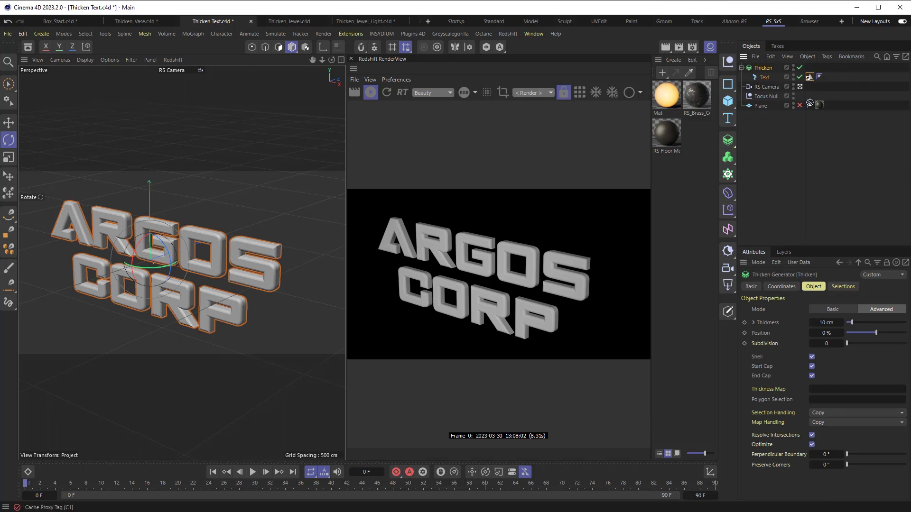
{"action": "left_click_drag", "start_coordinate": [818, 270], "coordinate": [819, 402]}
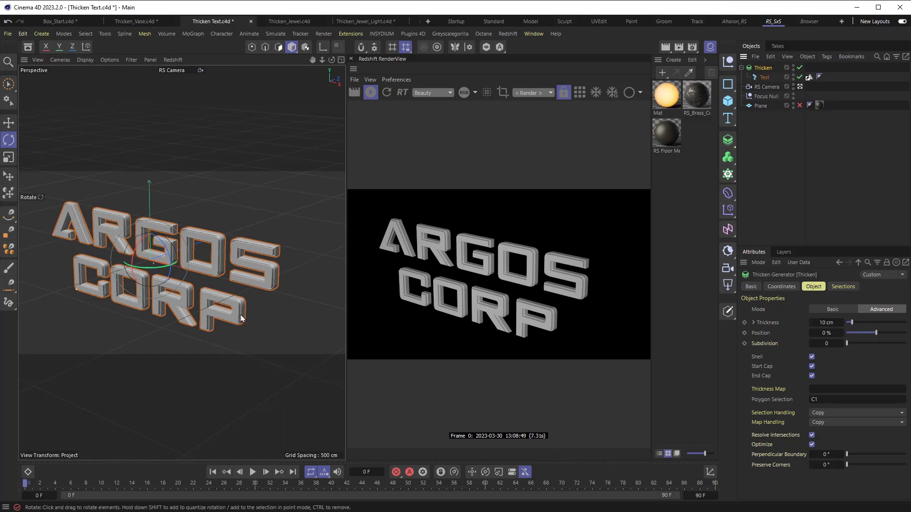
Try a Thickness of 36 cm on the letter fronts, and set it back to 10 cm.
{"action": "scroll", "coordinate": [241, 319], "scroll_direction": "up", "scroll_amount": 8}
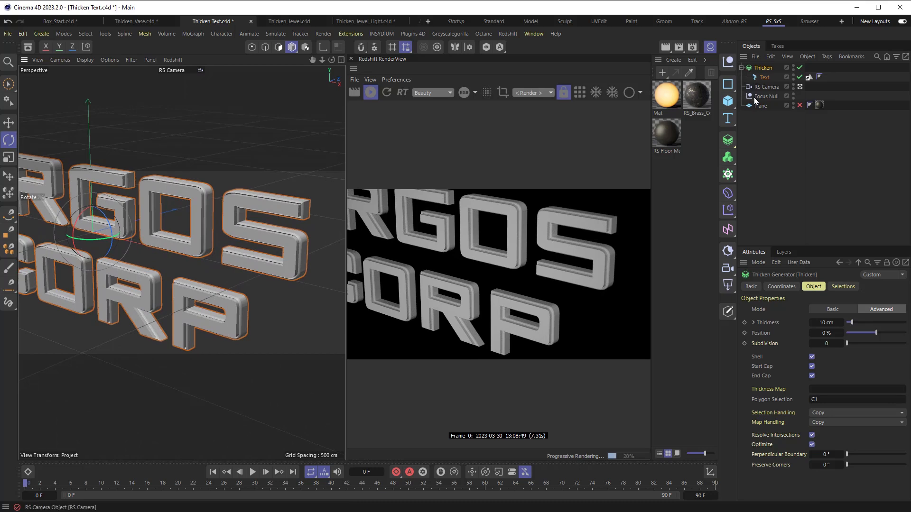
{"action": "left_click_drag", "start_coordinate": [860, 325], "coordinate": [868, 323]}
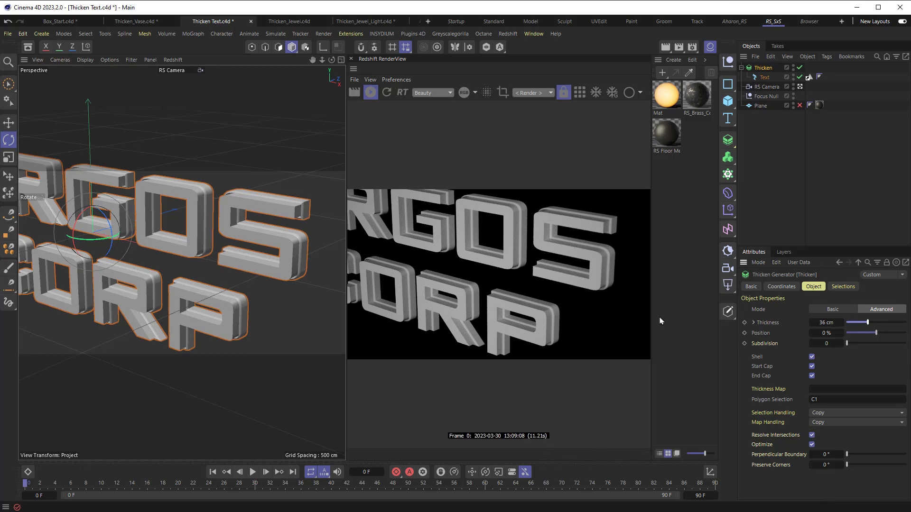
{"action": "left_click", "coordinate": [826, 323]}
{"action": "type", "text": "10"}
{"action": "key", "text": "Return"}
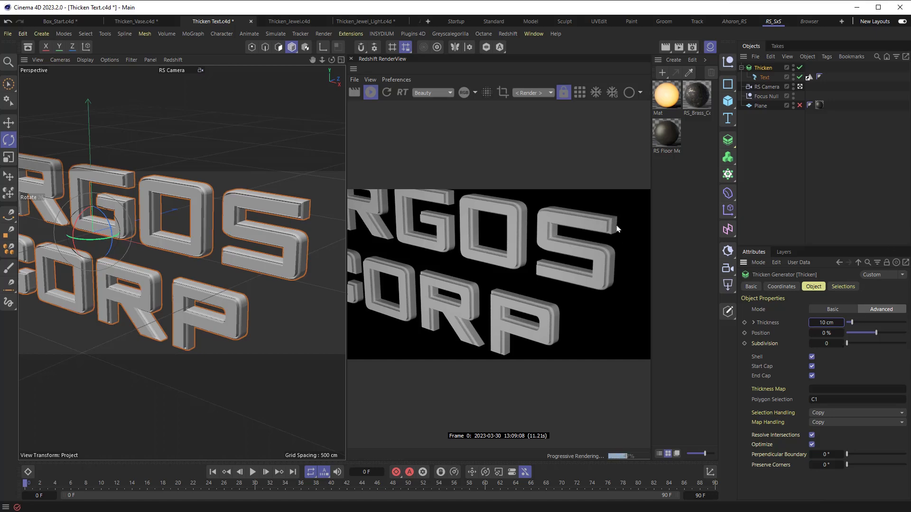
Enable the Shell polygon selection S on the Text object.
{"action": "left_click", "coordinate": [764, 79]}
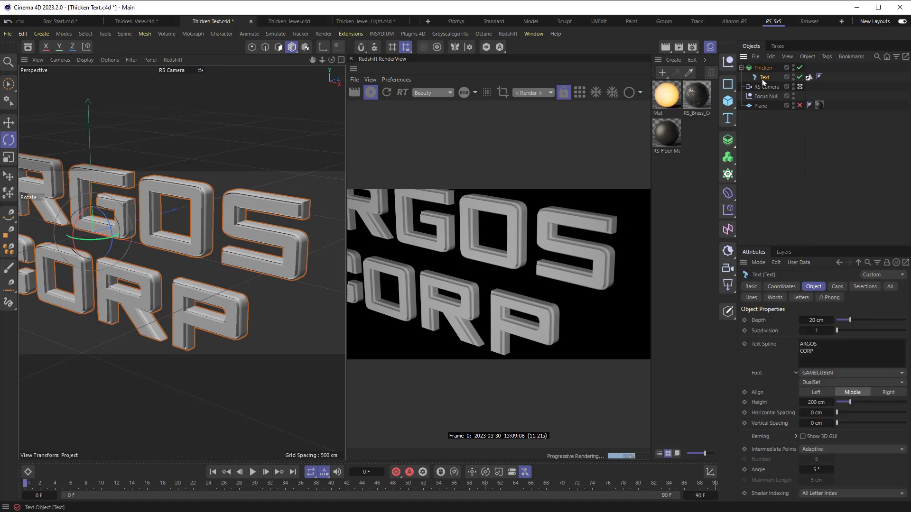
{"action": "left_click", "coordinate": [864, 287]}
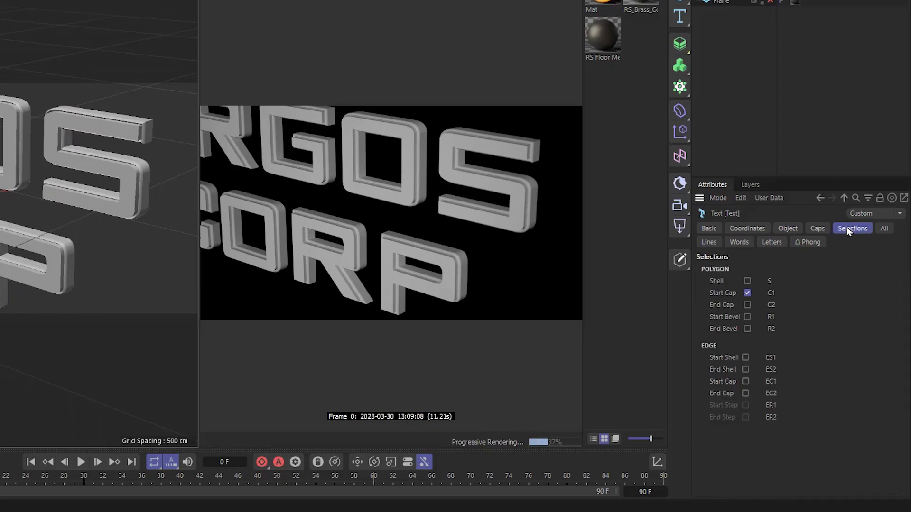
{"action": "left_click", "coordinate": [748, 281]}
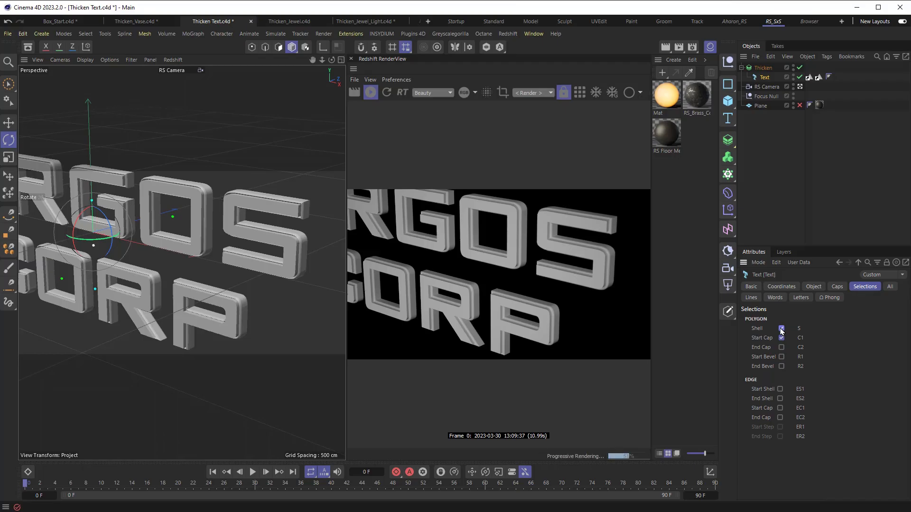
Add a second Thicken generator as parent of the first one and toggle it off and on to compare.
{"action": "left_click", "coordinate": [727, 140]}
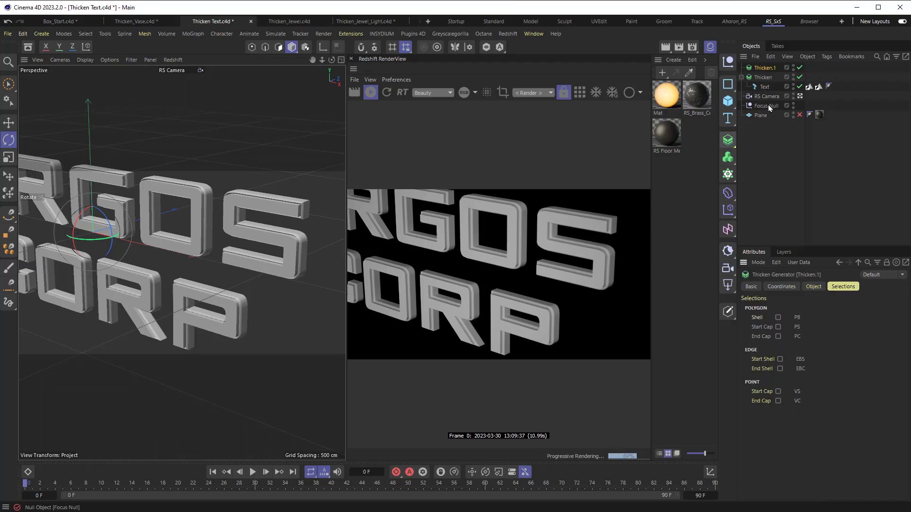
{"action": "left_click_drag", "start_coordinate": [765, 79], "coordinate": [767, 68]}
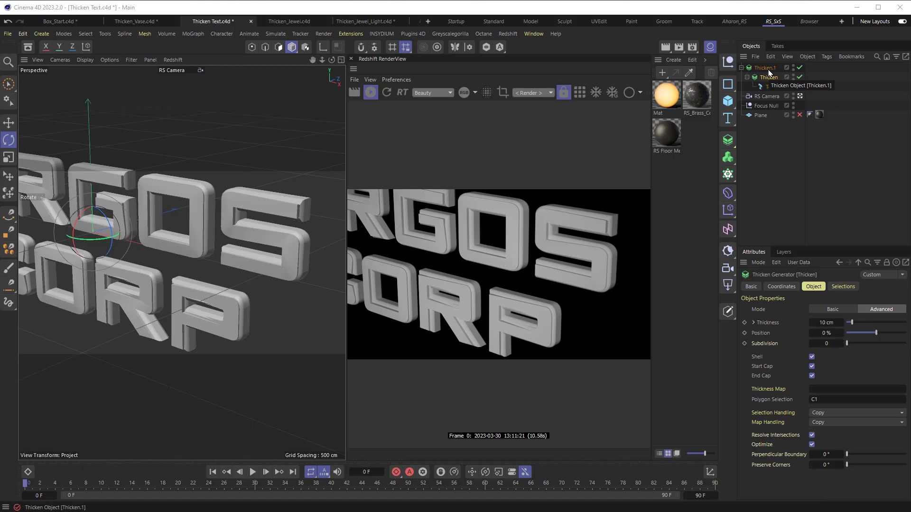
{"action": "left_click", "coordinate": [799, 67]}
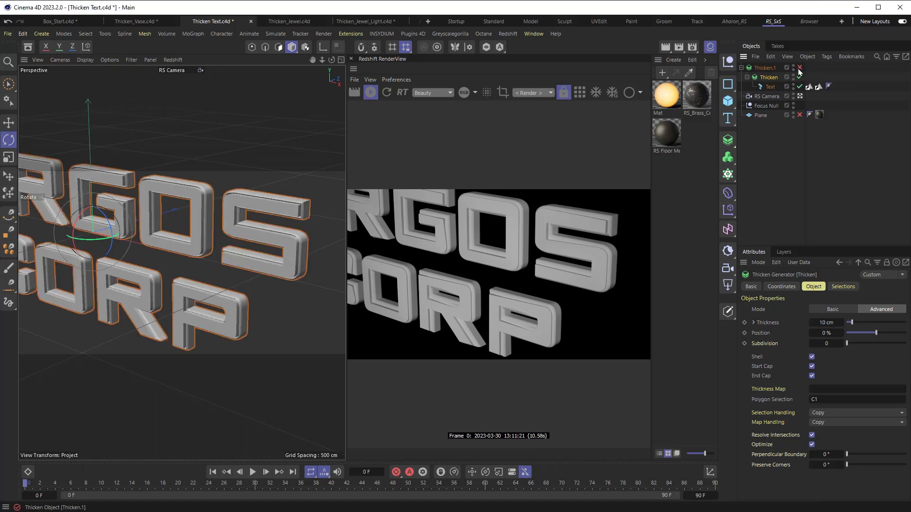
{"action": "left_click", "coordinate": [799, 68]}
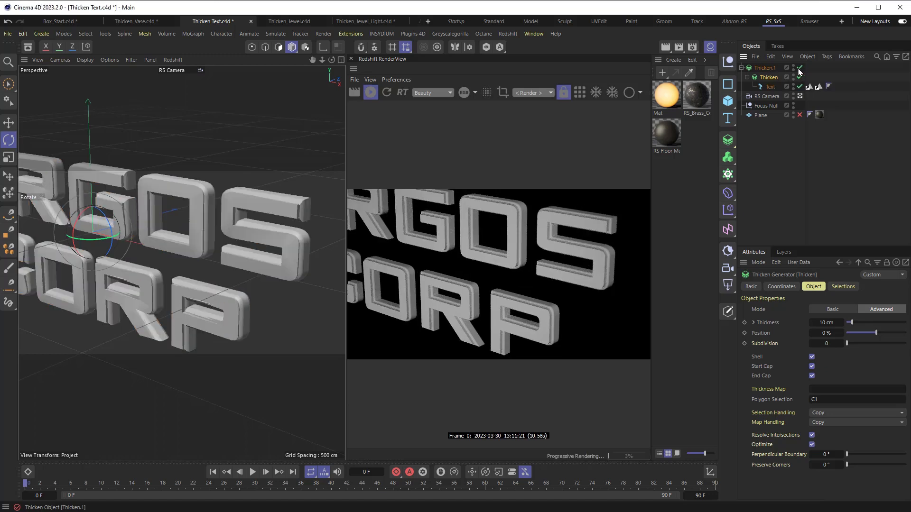
Assign the Shell selection tag S as the outer Thicken's Polygon Selection and set its Thickness to 19 cm.
{"action": "left_click", "coordinate": [768, 69]}
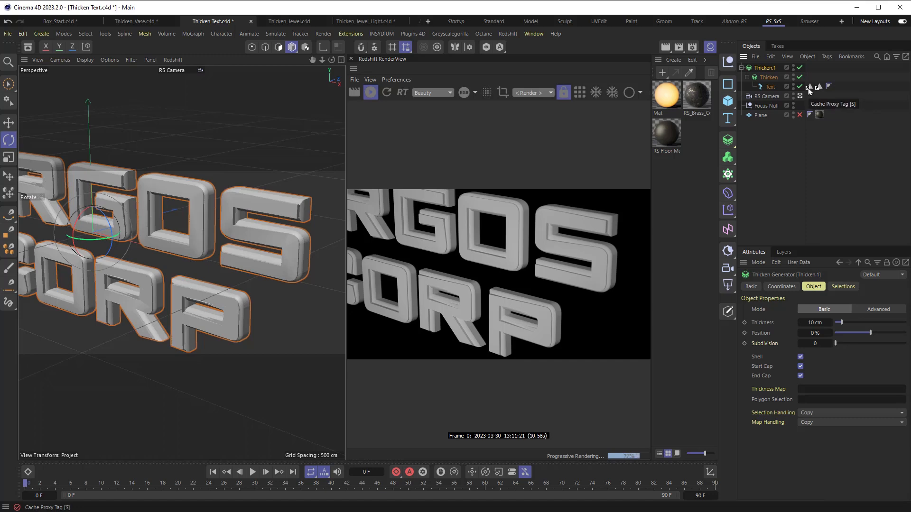
{"action": "left_click", "coordinate": [809, 87]}
{"action": "left_click_drag", "start_coordinate": [822, 360], "coordinate": [819, 400]}
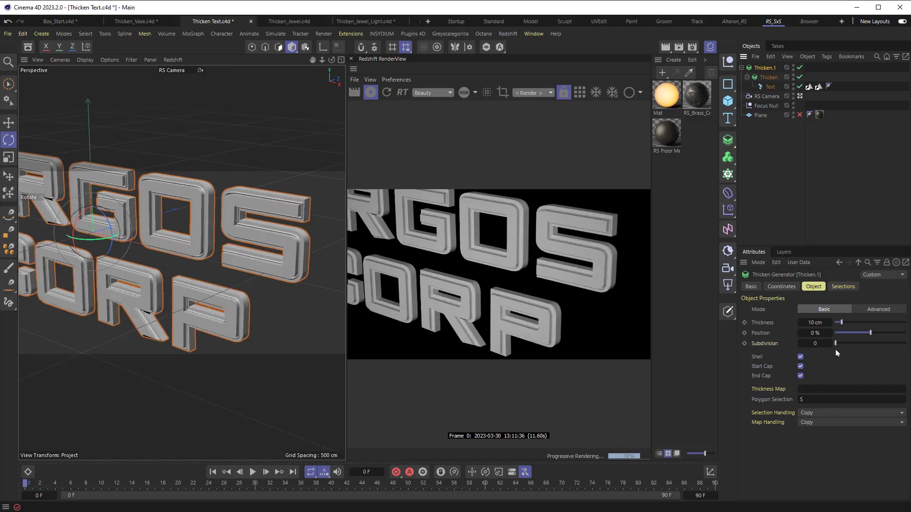
{"action": "left_click_drag", "start_coordinate": [844, 326], "coordinate": [849, 324]}
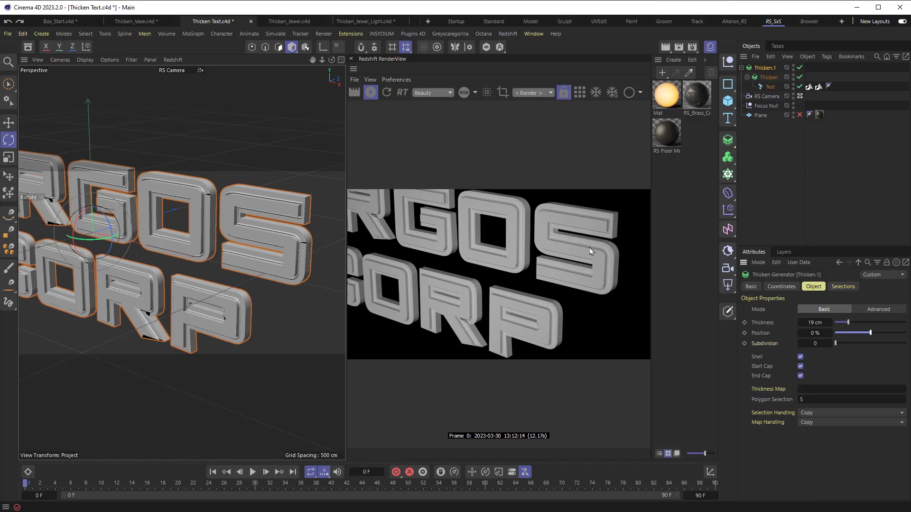
{"action": "left_click", "coordinate": [764, 68]}
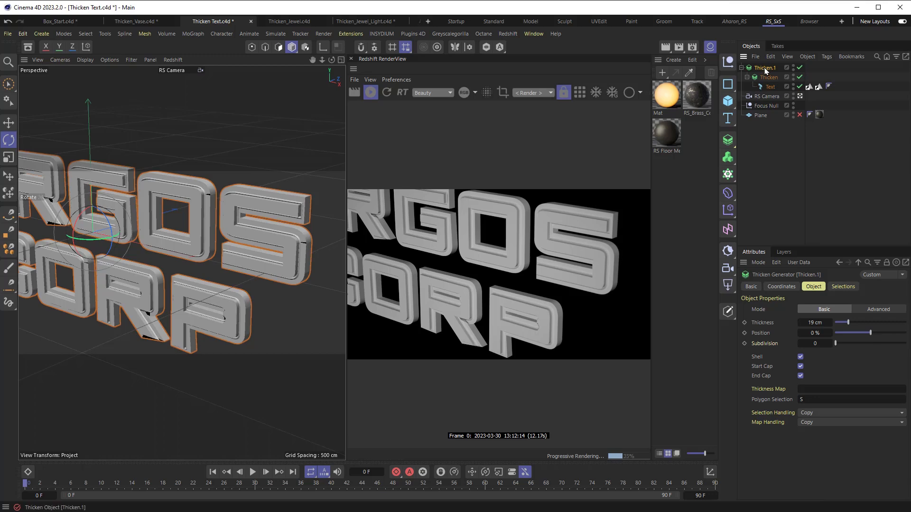
Switch the outer Thicken to Advanced mode and apply the Mat and RS_Brass_Corroded_Dark_Heavy_4K materials to the Text object.
{"action": "left_click", "coordinate": [866, 310]}
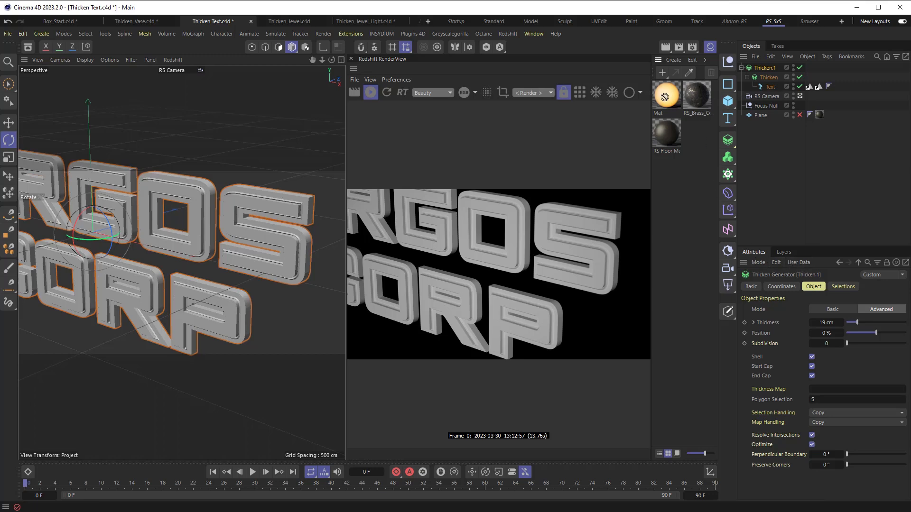
{"action": "left_click_drag", "start_coordinate": [732, 93], "coordinate": [768, 88]}
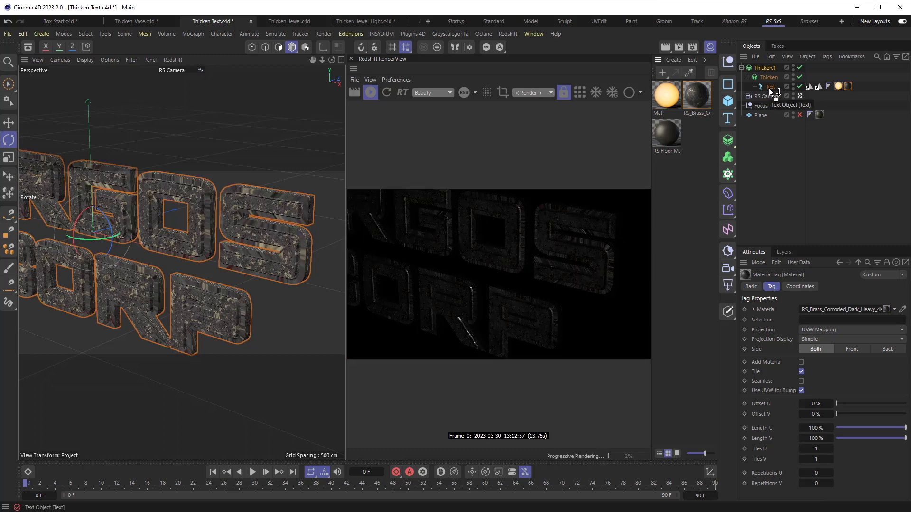
{"action": "left_click", "coordinate": [770, 88]}
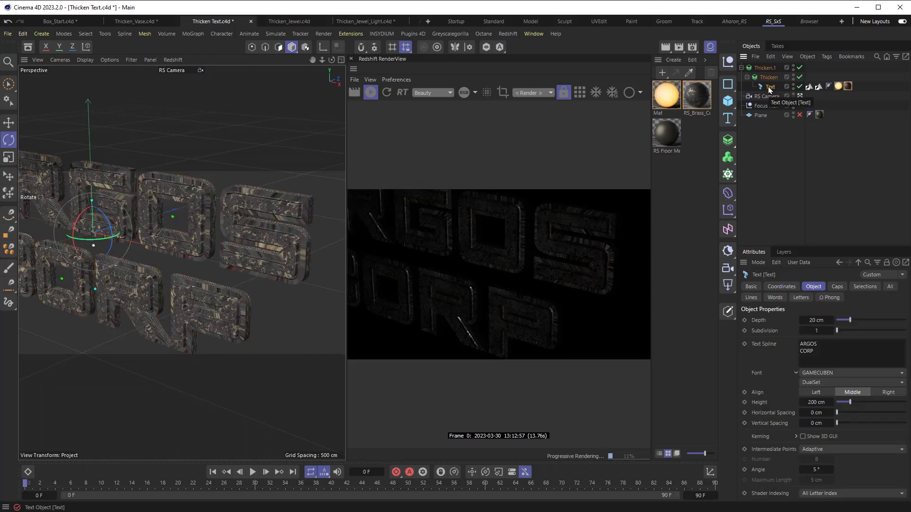
Limit the Text object's brass material tag to selection S and add a second brass tag limited to selection C1.
{"action": "left_click", "coordinate": [848, 86]}
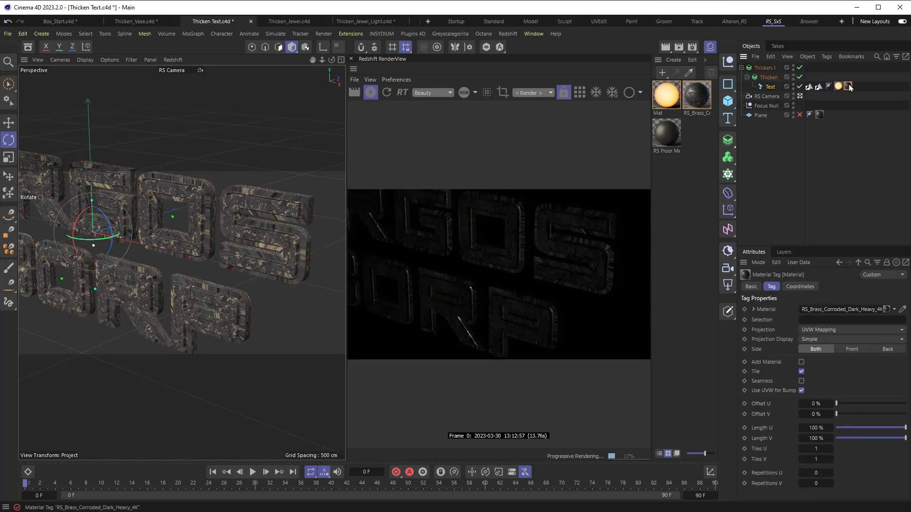
{"action": "left_click", "coordinate": [810, 87]}
{"action": "left_click_drag", "start_coordinate": [810, 90], "coordinate": [824, 322]}
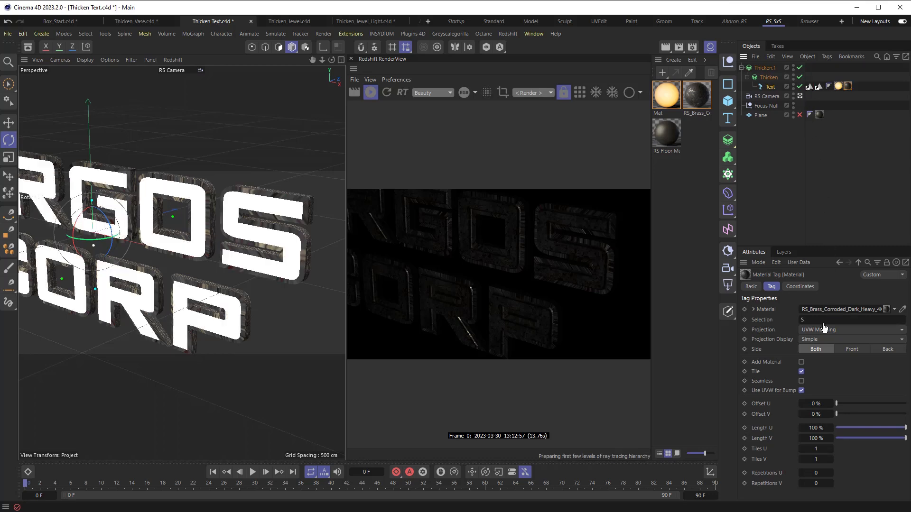
{"action": "left_click_drag", "start_coordinate": [702, 98], "coordinate": [820, 325]}
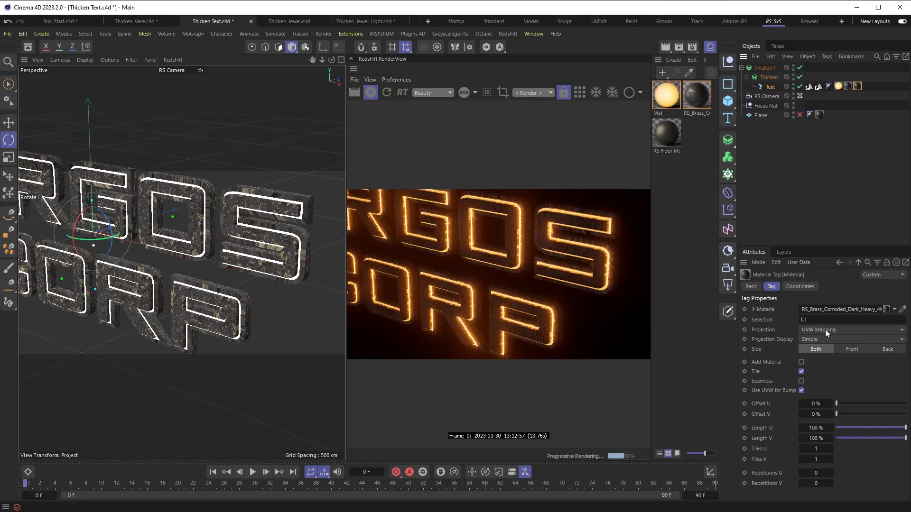
Set the Projection of both brass material tags to Cubic.
{"action": "left_click", "coordinate": [849, 86], "text": "shift"}
{"action": "left_click", "coordinate": [833, 330]}
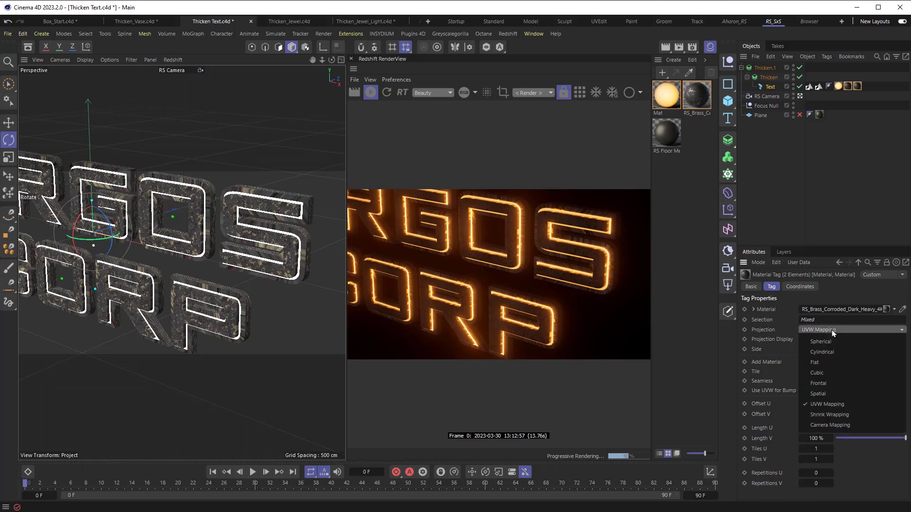
{"action": "left_click", "coordinate": [819, 374]}
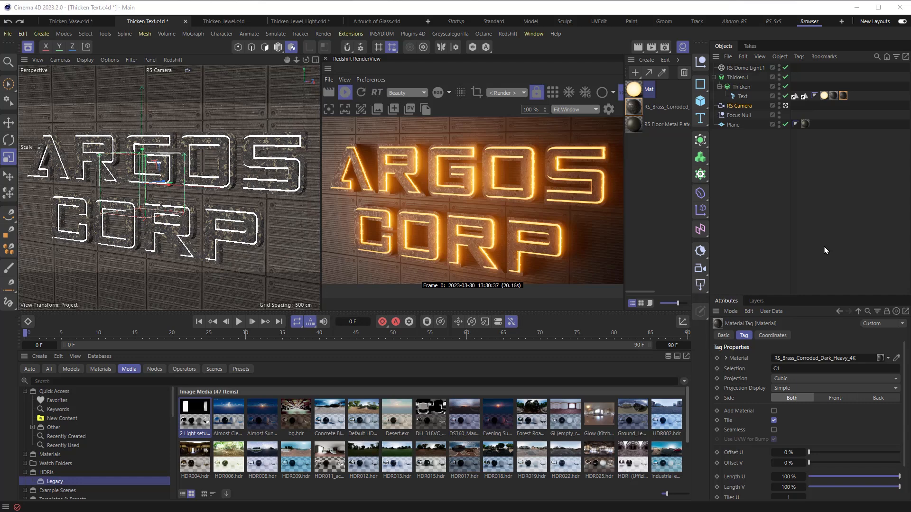
{"action": "scroll", "coordinate": [222, 243], "scroll_direction": "up", "scroll_amount": 5}
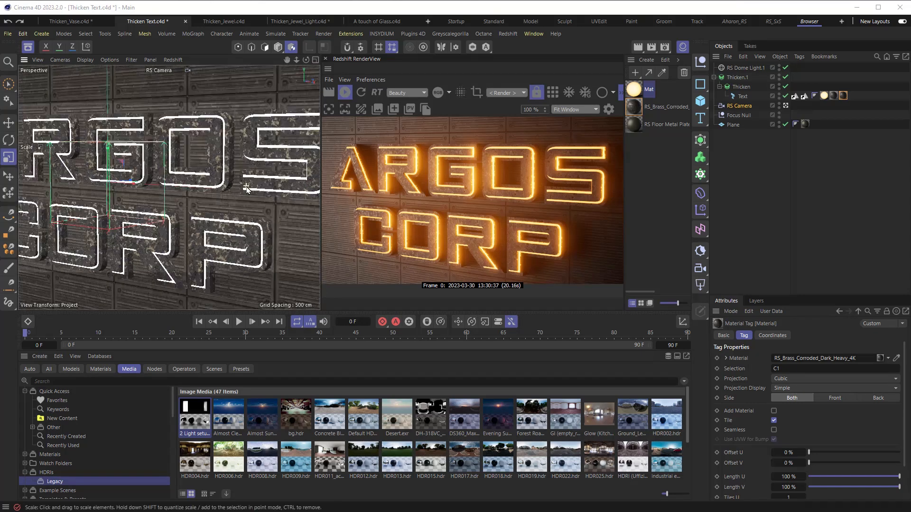
{"action": "scroll", "coordinate": [221, 243], "scroll_direction": "up", "scroll_amount": 8}
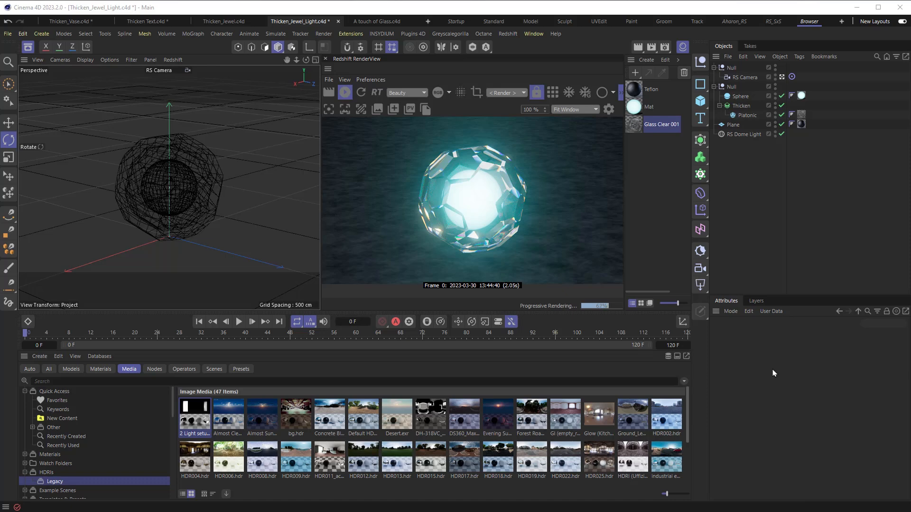
Delete the Mat material tag from the Sphere inside the glass jewel and select the Sphere.
{"action": "left_click", "coordinate": [801, 97]}
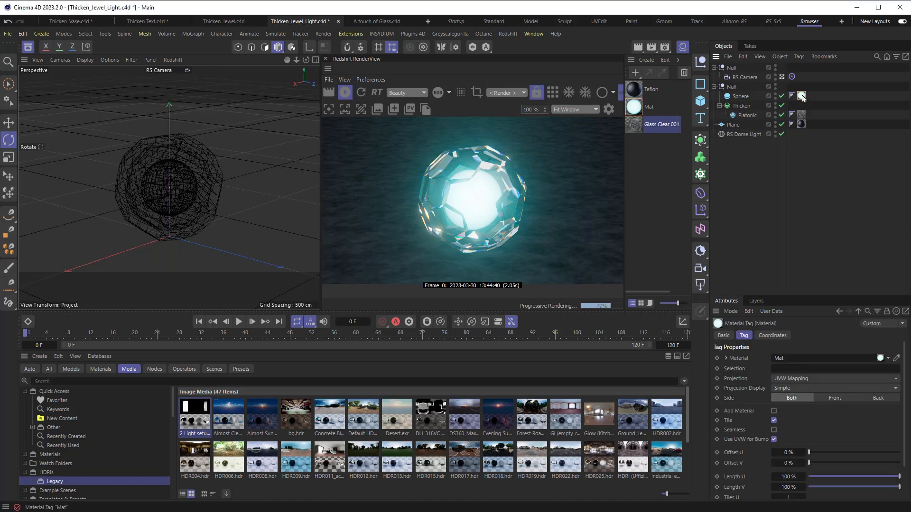
{"action": "key", "text": "Delete"}
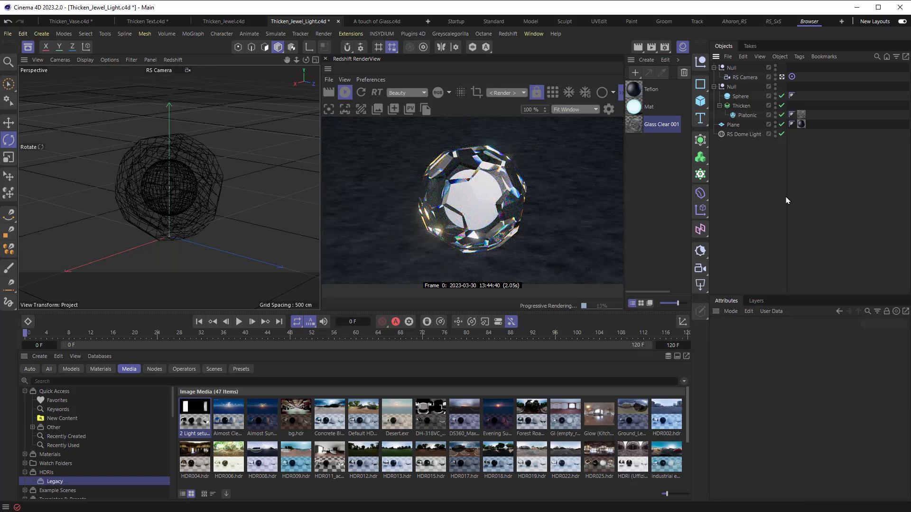
{"action": "left_click", "coordinate": [742, 97]}
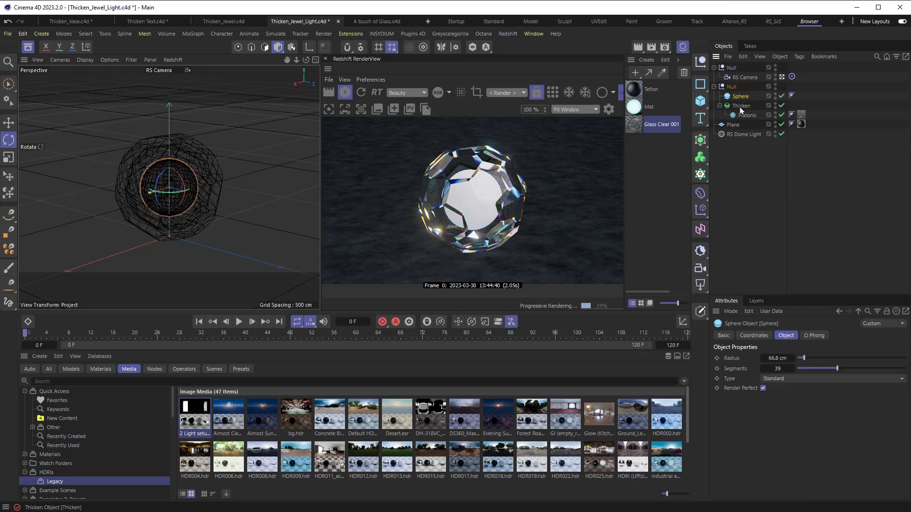
Take the Platonic out of the Thicken generator and toggle Thin Walled on and off in its Glass Clear 001 material.
{"action": "left_click", "coordinate": [752, 117]}
{"action": "left_click_drag", "start_coordinate": [754, 116], "coordinate": [746, 122]}
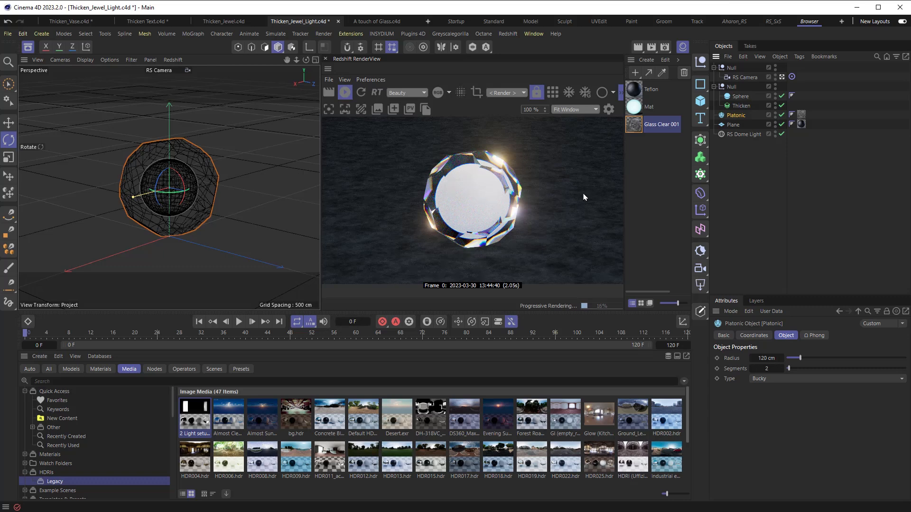
{"action": "left_click", "coordinate": [801, 115]}
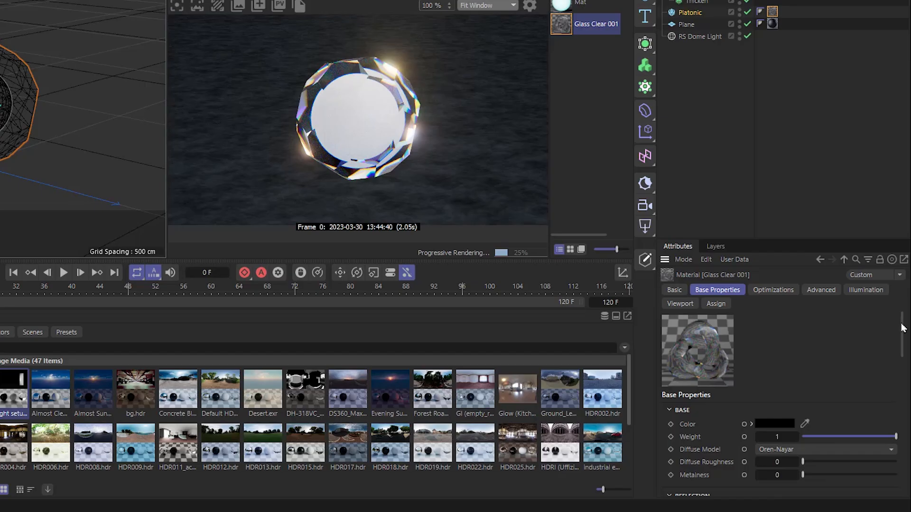
{"action": "scroll", "coordinate": [900, 486], "scroll_direction": "down", "scroll_amount": 10}
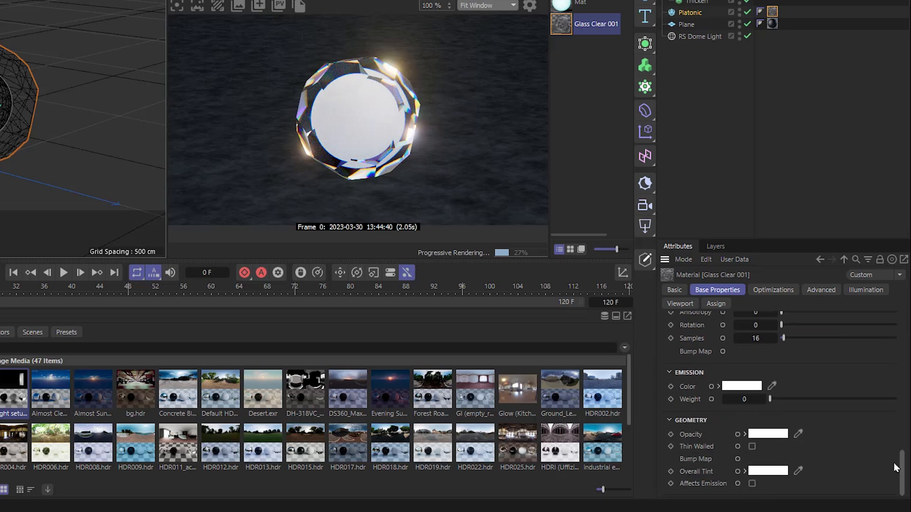
{"action": "left_click", "coordinate": [752, 447]}
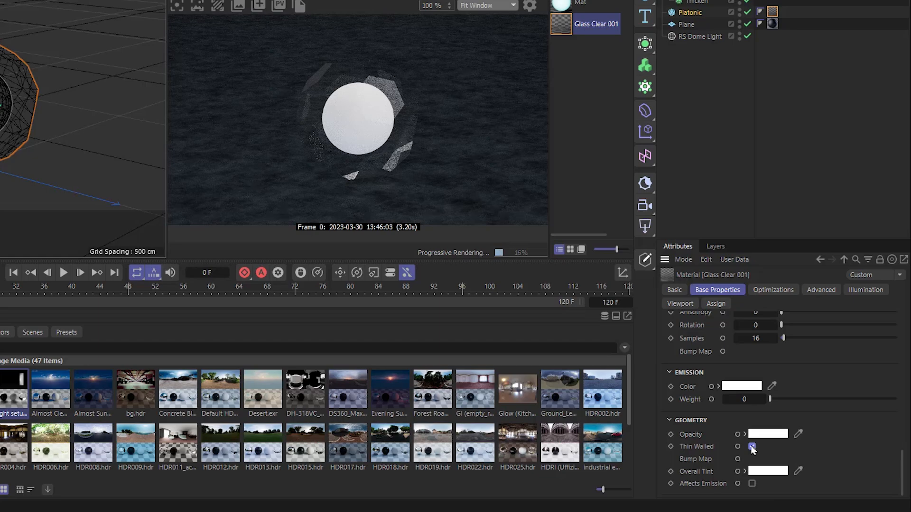
{"action": "left_click", "coordinate": [752, 447]}
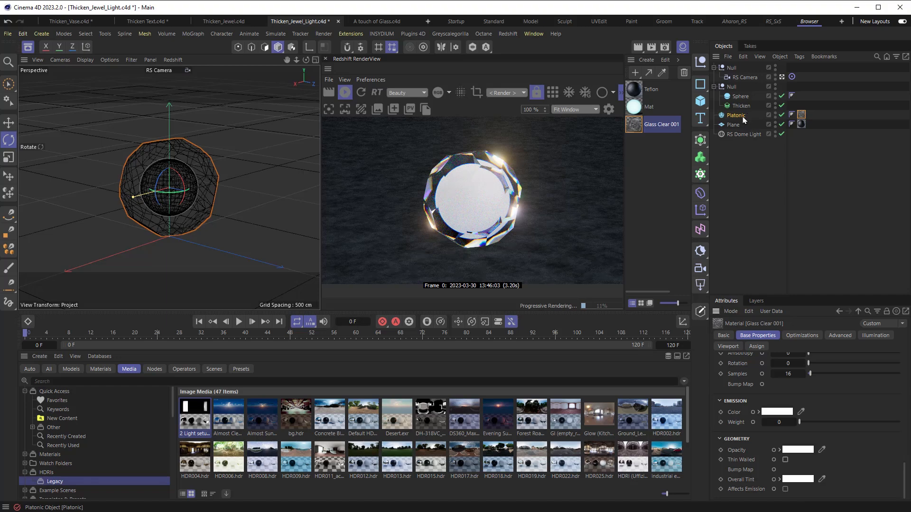
Place the Platonic back under the Thicken generator and toggle Thicken off and on to compare.
{"action": "left_click_drag", "start_coordinate": [735, 115], "coordinate": [742, 106]}
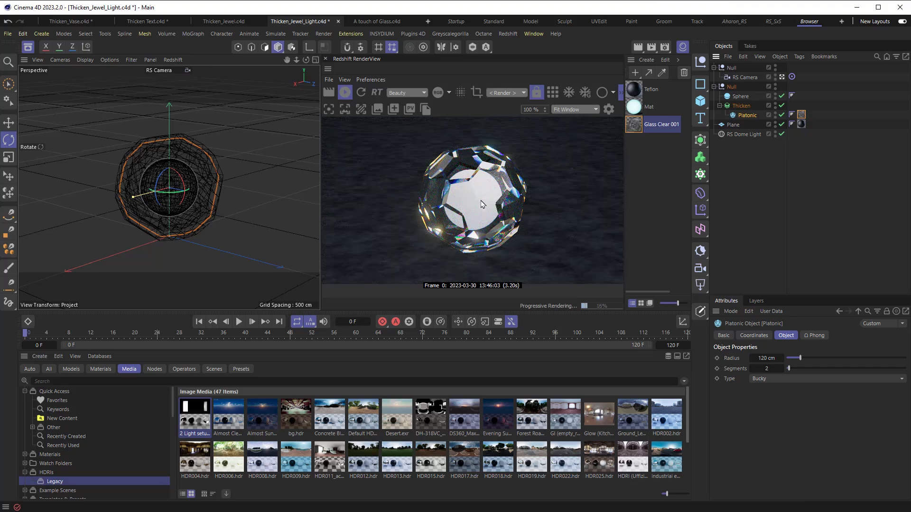
{"action": "left_click", "coordinate": [782, 105]}
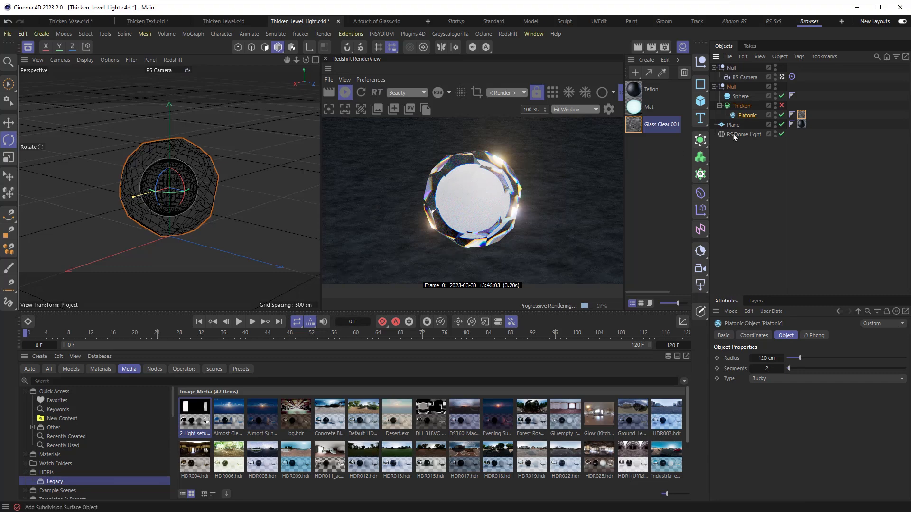
{"action": "left_click", "coordinate": [781, 106]}
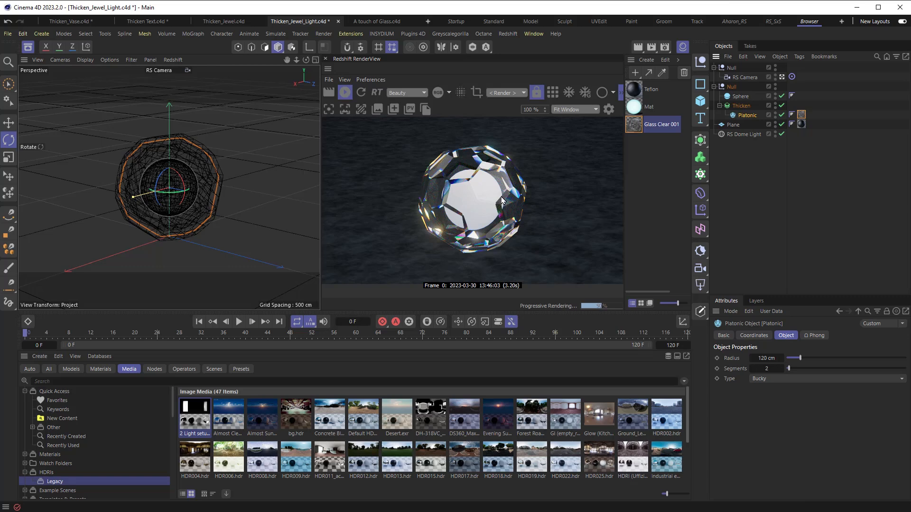
Add a Subdivision Surface and make the Thicken generator its child.
{"action": "left_click", "coordinate": [700, 139]}
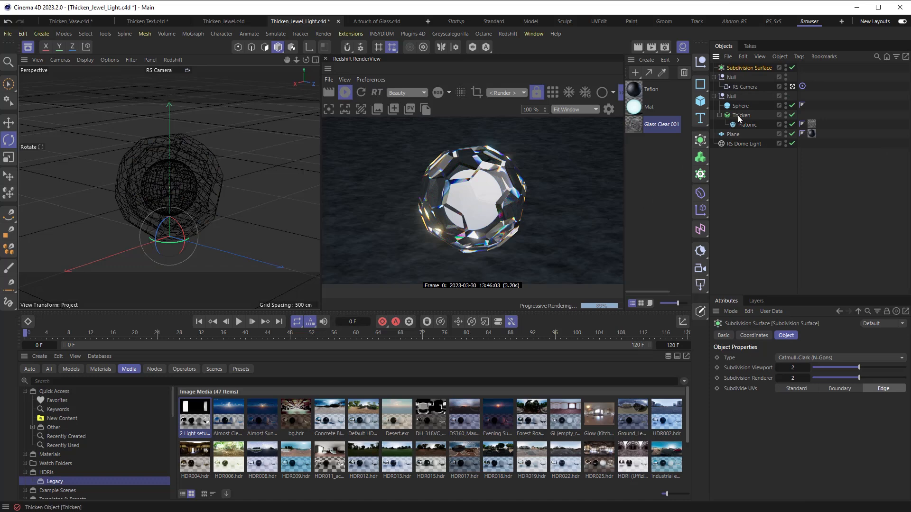
{"action": "left_click_drag", "start_coordinate": [740, 117], "coordinate": [745, 67]}
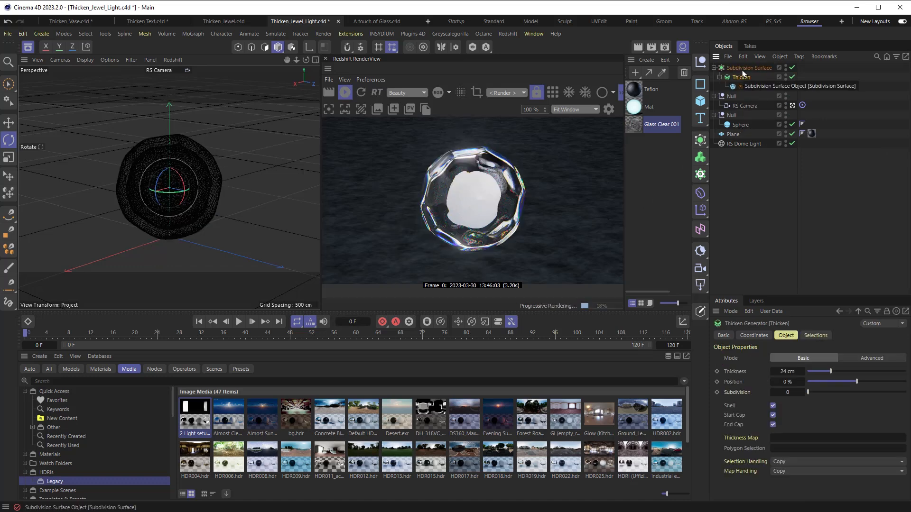
Set the Platonic's Segments to 11 and reapply the glowing Mat material to the Sphere.
{"action": "left_click", "coordinate": [747, 87]}
{"action": "left_click_drag", "start_coordinate": [789, 369], "coordinate": [817, 369]}
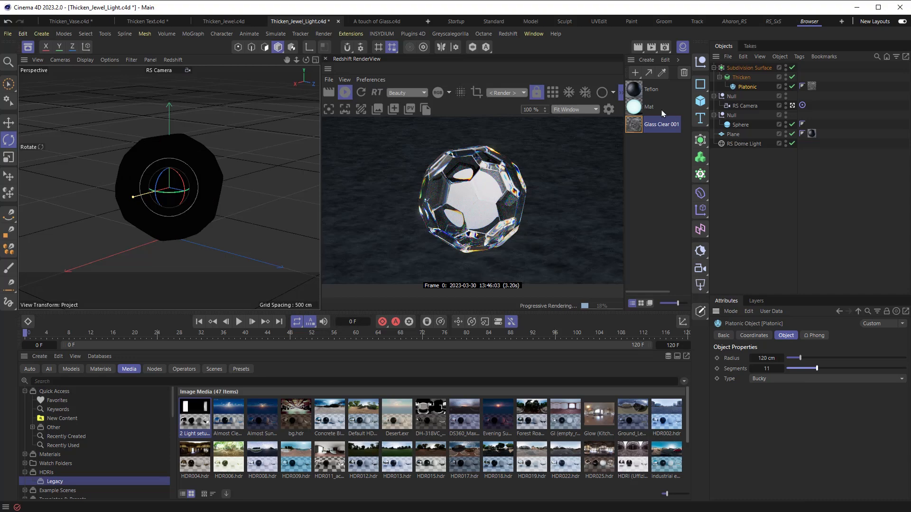
{"action": "left_click_drag", "start_coordinate": [632, 110], "coordinate": [742, 125]}
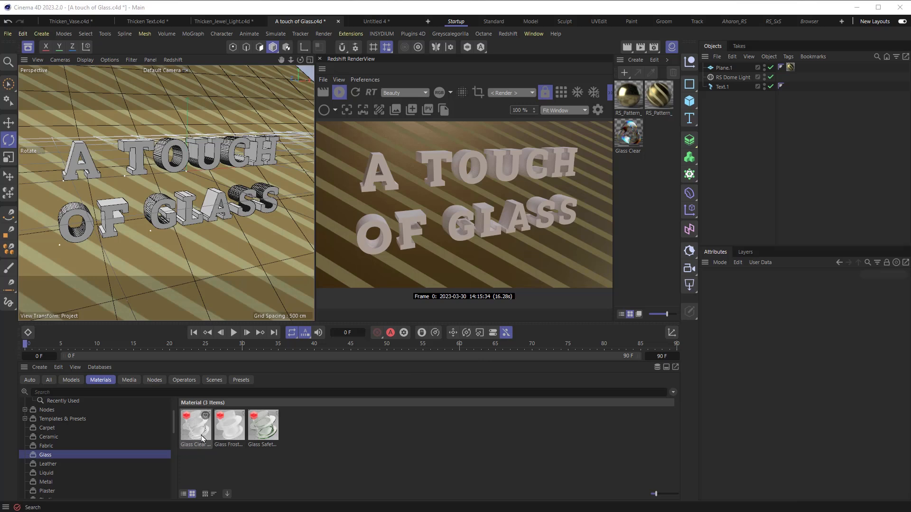
Apply the Glass Clear material from the asset library to the A TOUCH OF GLASS text object, Text.1.
{"action": "left_click_drag", "start_coordinate": [202, 439], "coordinate": [730, 92]}
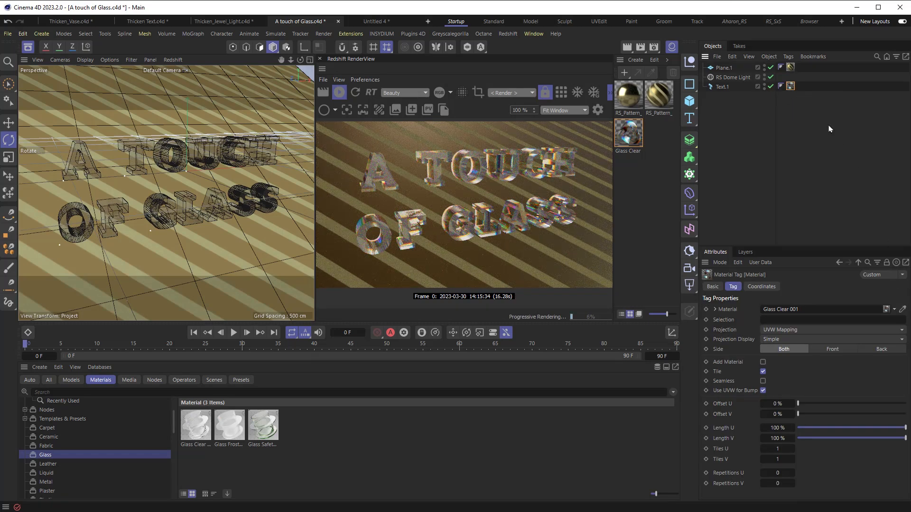
Try a transmission Dispersion (Abbe) of 0 in the Glass Clear 001 material, and set it back to 1.
{"action": "double_click", "coordinate": [790, 86]}
{"action": "left_click_drag", "start_coordinate": [905, 280], "coordinate": [904, 371]}
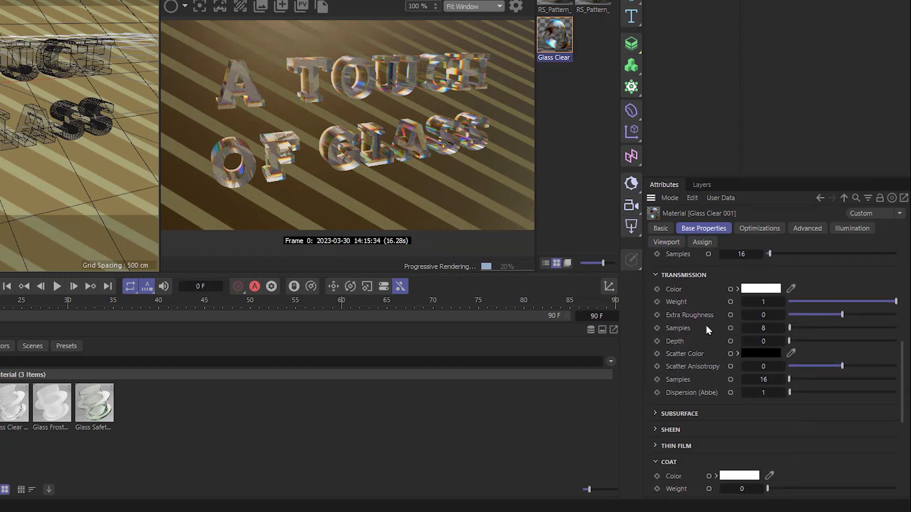
{"action": "left_click", "coordinate": [763, 393]}
{"action": "type", "text": "0"}
{"action": "key", "text": "Return"}
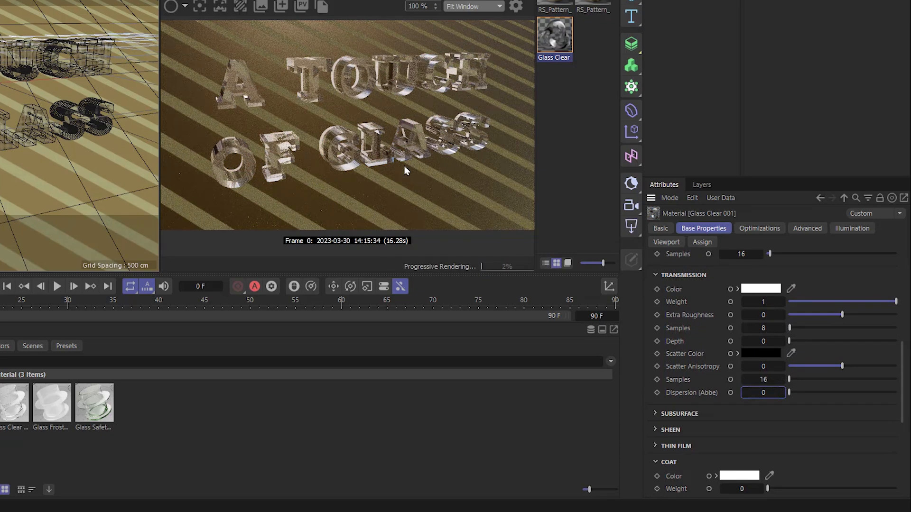
{"action": "left_click", "coordinate": [760, 394]}
{"action": "type", "text": "1"}
{"action": "key", "text": "Return"}
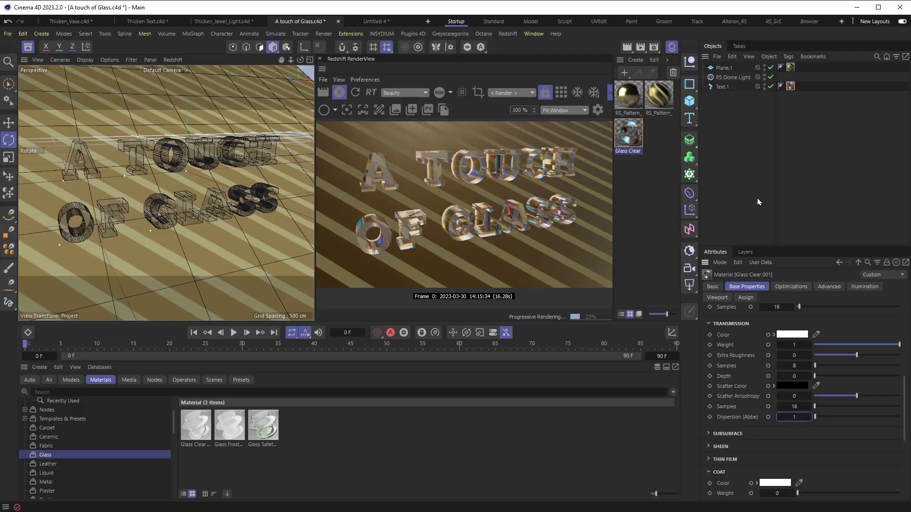
Add a Thicken generator and make the Text.1 object its child.
{"action": "left_click", "coordinate": [689, 141]}
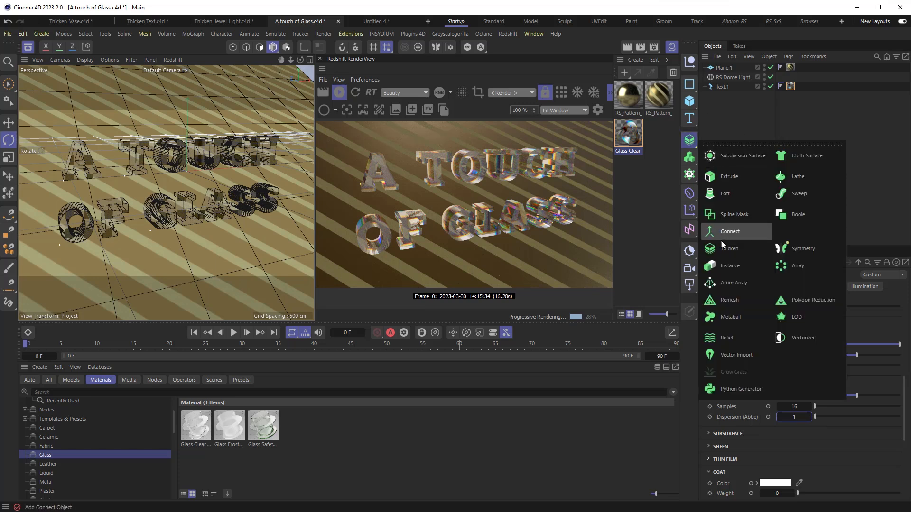
{"action": "left_click", "coordinate": [722, 250]}
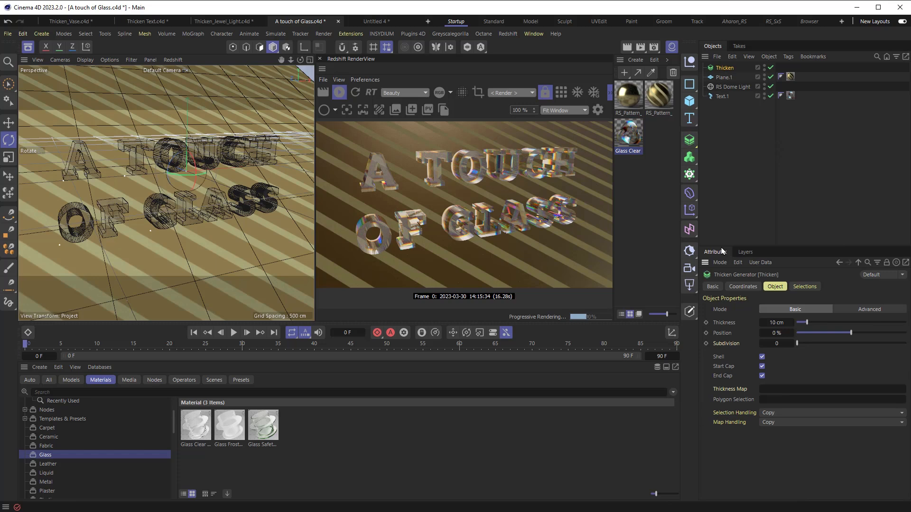
{"action": "left_click_drag", "start_coordinate": [722, 96], "coordinate": [725, 69]}
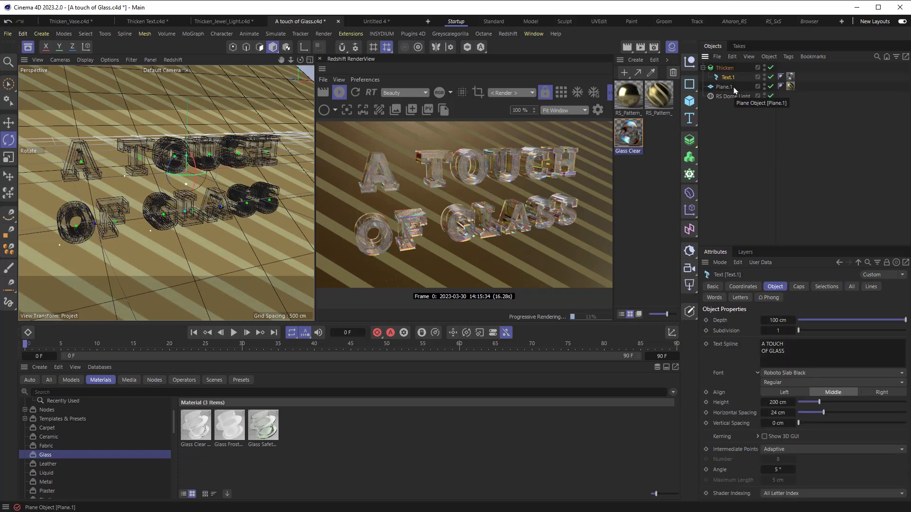
Examine the thickened glass lettering up close from a different viewing angle.
{"action": "left_click_drag", "start_coordinate": [217, 211], "coordinate": [199, 181], "text": "alt"}
{"action": "scroll", "coordinate": [199, 180], "scroll_direction": "up", "scroll_amount": 5}
{"action": "scroll", "coordinate": [200, 181], "scroll_direction": "down", "scroll_amount": 3}
{"action": "mouse_move", "coordinate": [214, 241]}
{"action": "middle_mouse_down", "text": "alt"}
{"action": "mouse_move", "coordinate": [200, 186]}
{"action": "mouse_move", "coordinate": [207, 232]}
{"action": "middle_mouse_up", "text": "alt"}
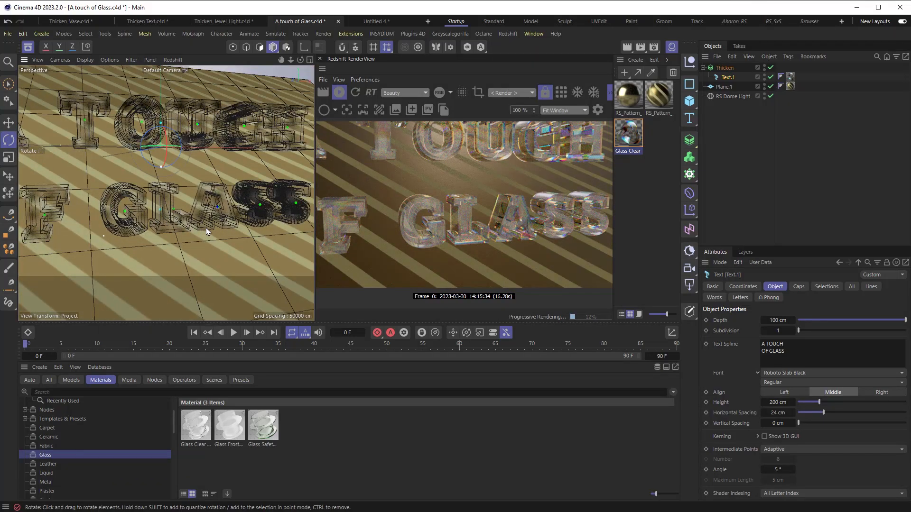
{"action": "scroll", "coordinate": [209, 226], "scroll_direction": "up", "scroll_amount": 5}
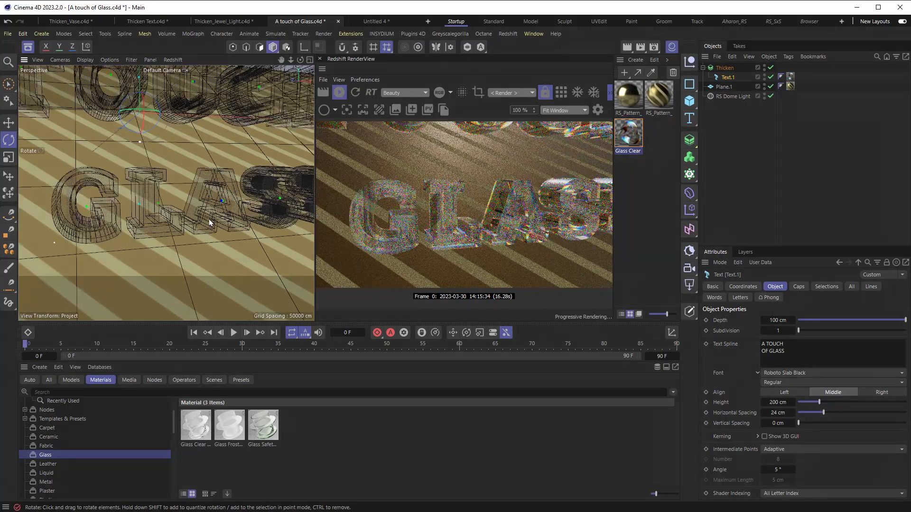
{"action": "scroll", "coordinate": [205, 208], "scroll_direction": "down", "scroll_amount": 3}
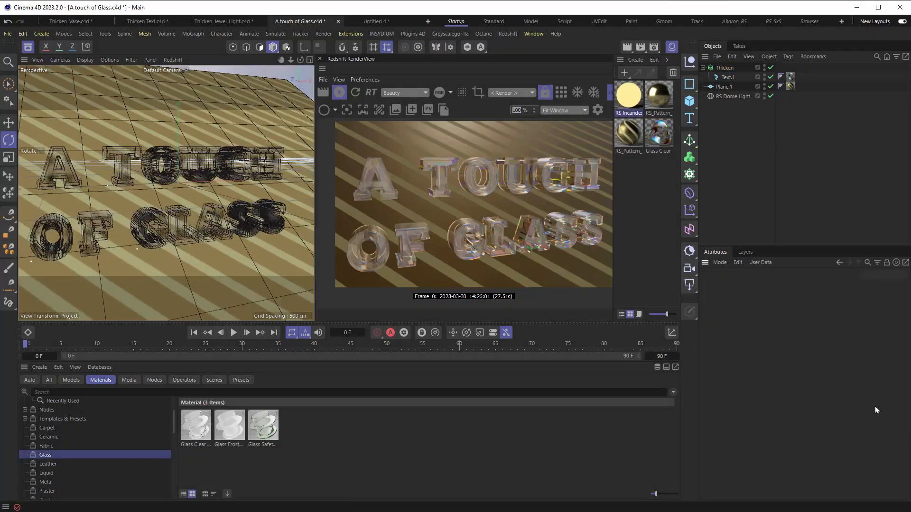
Try a thickness of 2 cm on the Thicken generator of the glass lettering, and undo it.
{"action": "left_click", "coordinate": [724, 68]}
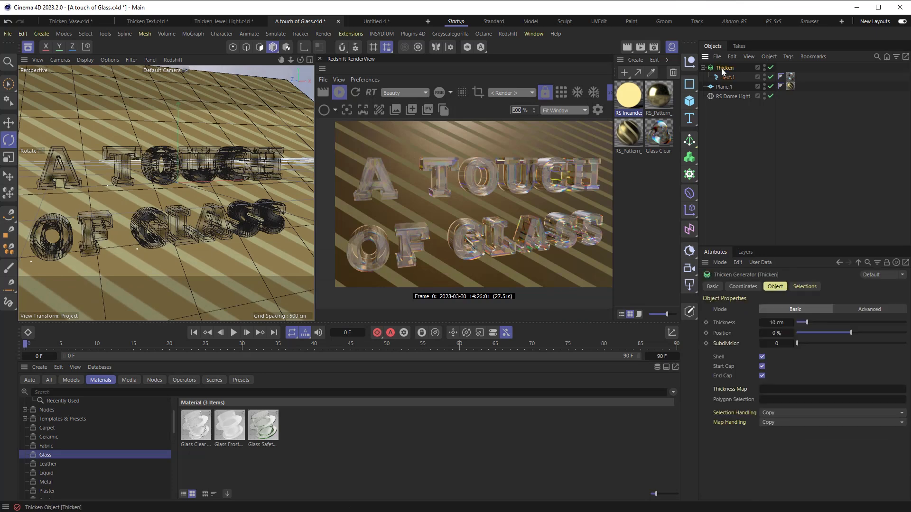
{"action": "double_click", "coordinate": [783, 322]}
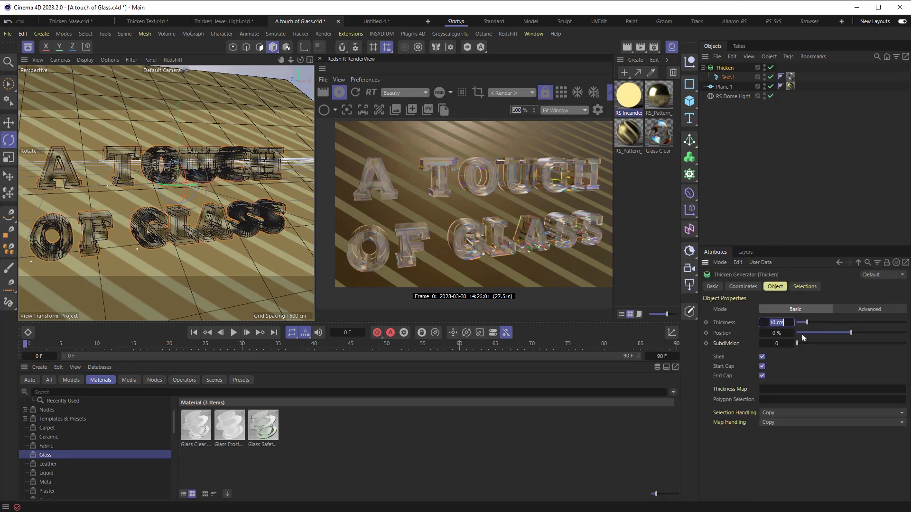
{"action": "type", "text": "2"}
{"action": "key", "text": "Return"}
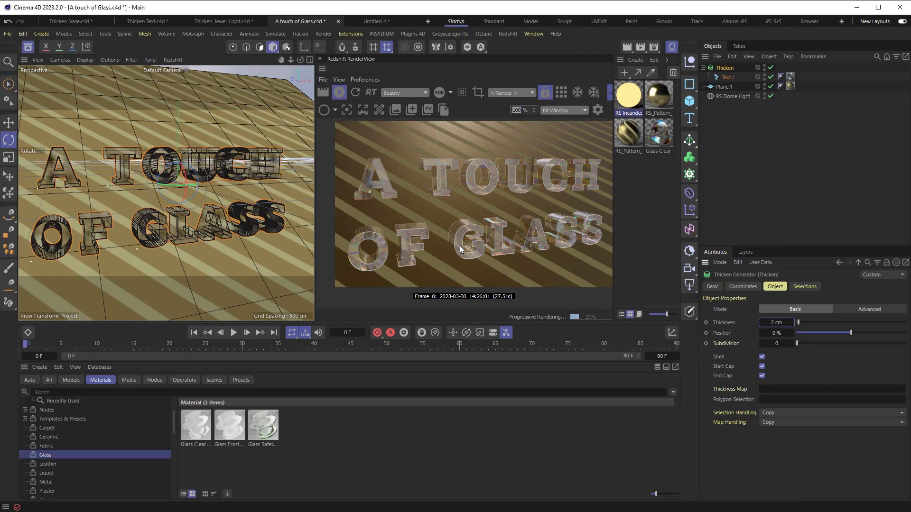
{"action": "key", "text": "ctrl+z"}
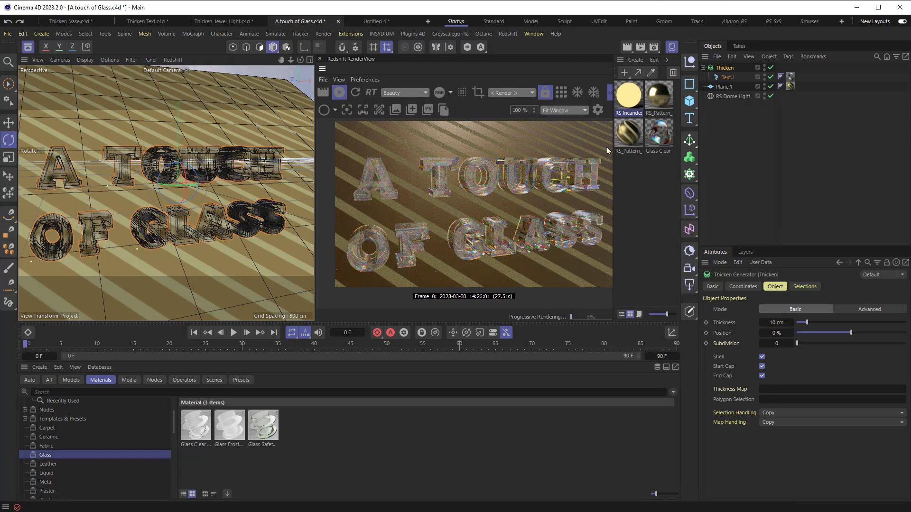
Duplicate the Text.1 object outside the Thicken generator and delete the copy's Glass Clear material tag.
{"action": "left_click", "coordinate": [723, 78]}
{"action": "left_click_drag", "start_coordinate": [724, 80], "coordinate": [727, 70], "text": "ctrl"}
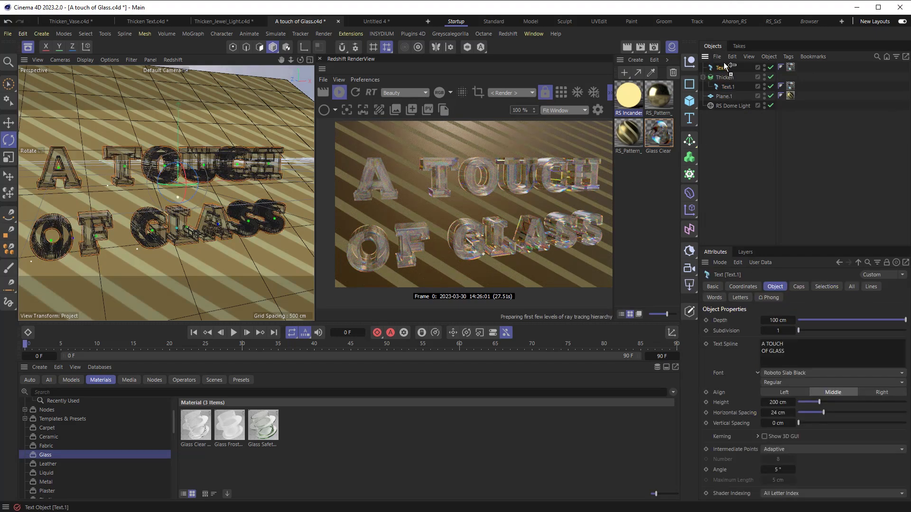
{"action": "left_click", "coordinate": [790, 68]}
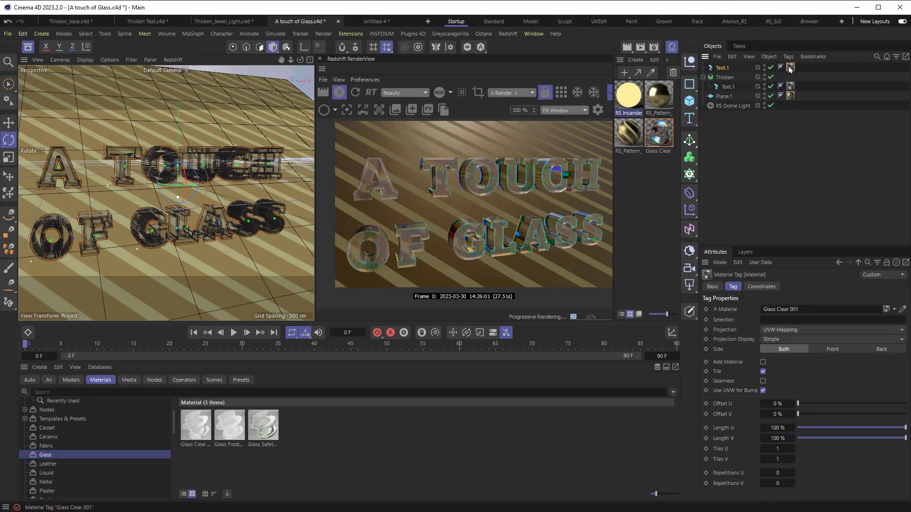
{"action": "key", "text": "Delete"}
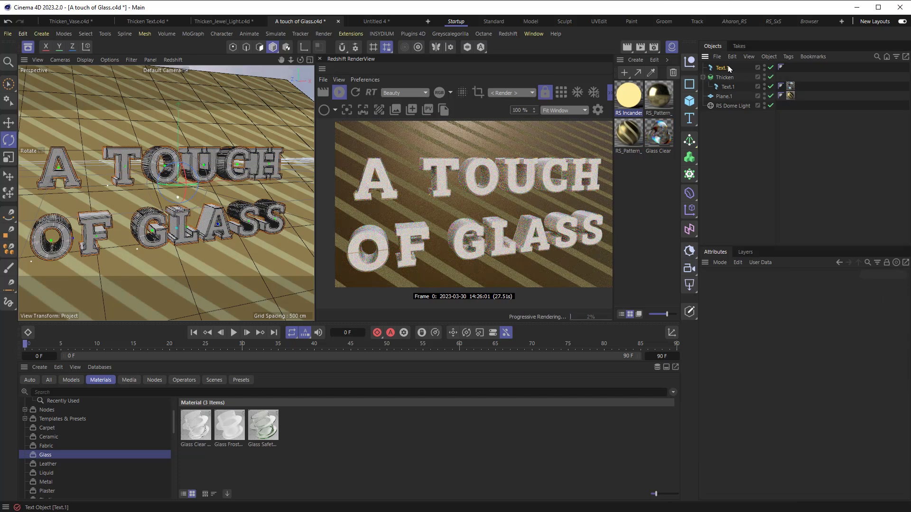
Add an Atom Array generator and make the untextured copy of Text.1 its child.
{"action": "left_click", "coordinate": [722, 69]}
{"action": "left_click", "coordinate": [689, 140]}
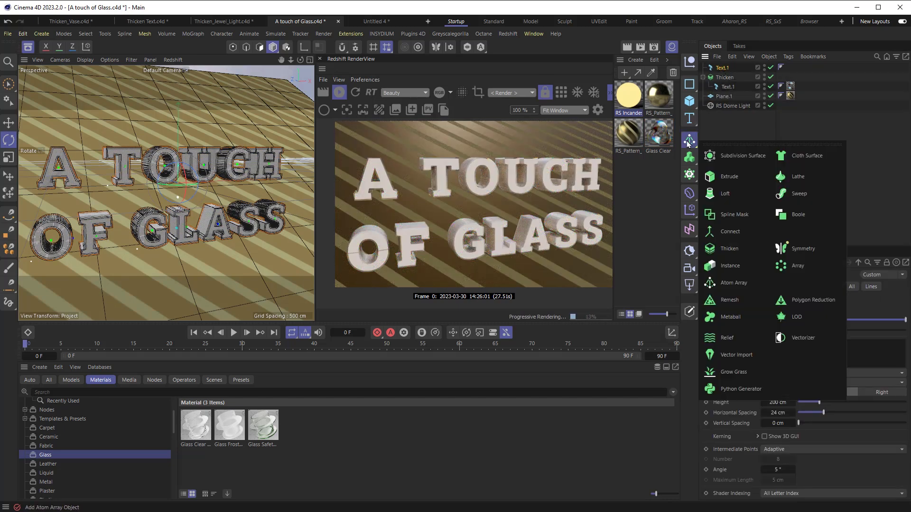
{"action": "left_click", "coordinate": [718, 285]}
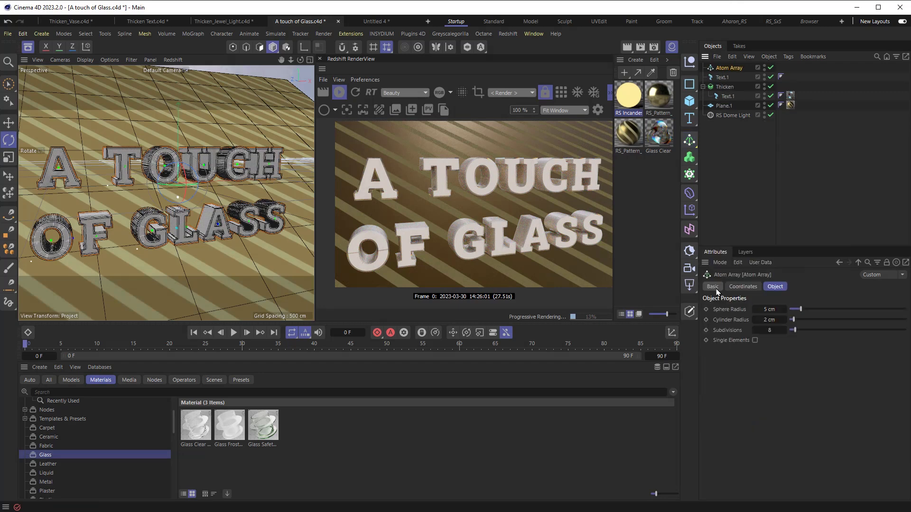
{"action": "left_click_drag", "start_coordinate": [723, 78], "coordinate": [725, 70]}
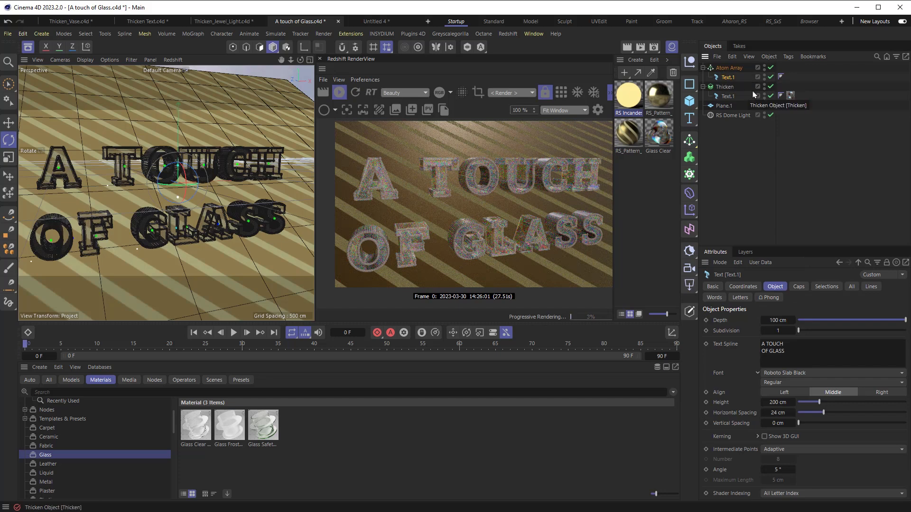
Disable the Text.1 object inside Thicken and set the depth of the Atom Array's text to 0 cm.
{"action": "left_click", "coordinate": [770, 96]}
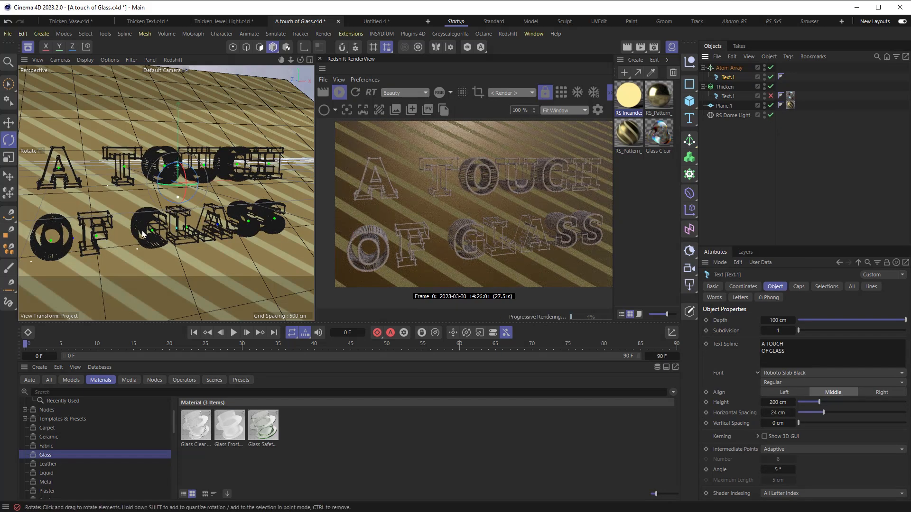
{"action": "left_click_drag", "start_coordinate": [123, 207], "coordinate": [150, 216], "text": "alt"}
{"action": "scroll", "coordinate": [155, 216], "scroll_direction": "up", "scroll_amount": 3}
{"action": "scroll", "coordinate": [156, 218], "scroll_direction": "up", "scroll_amount": 5}
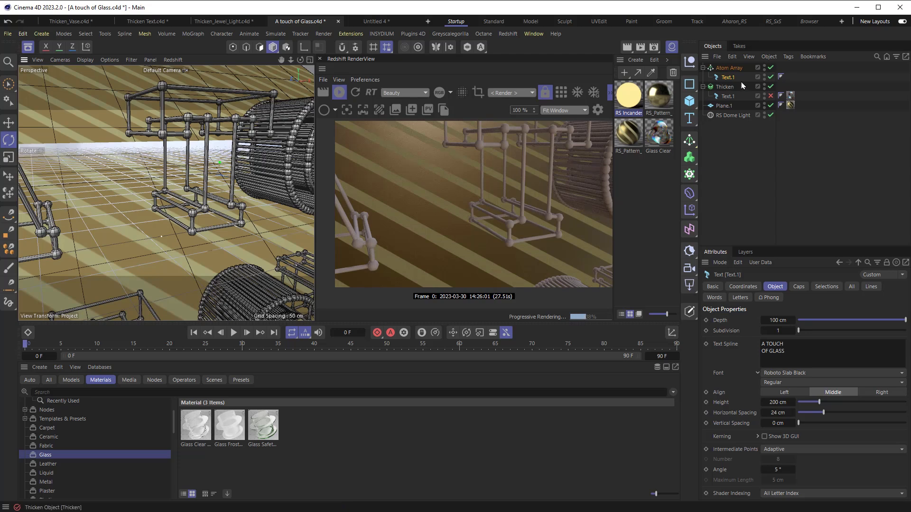
{"action": "left_click_drag", "start_coordinate": [817, 323], "coordinate": [783, 325]}
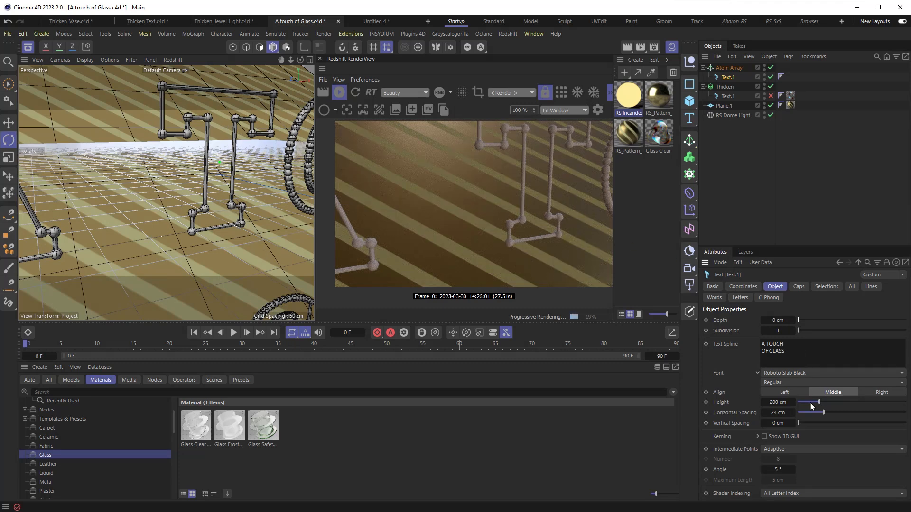
Set the Atom Array's Sphere Radius to 2 cm, matching its Cylinder Radius.
{"action": "left_click", "coordinate": [729, 68]}
{"action": "left_click", "coordinate": [741, 256]}
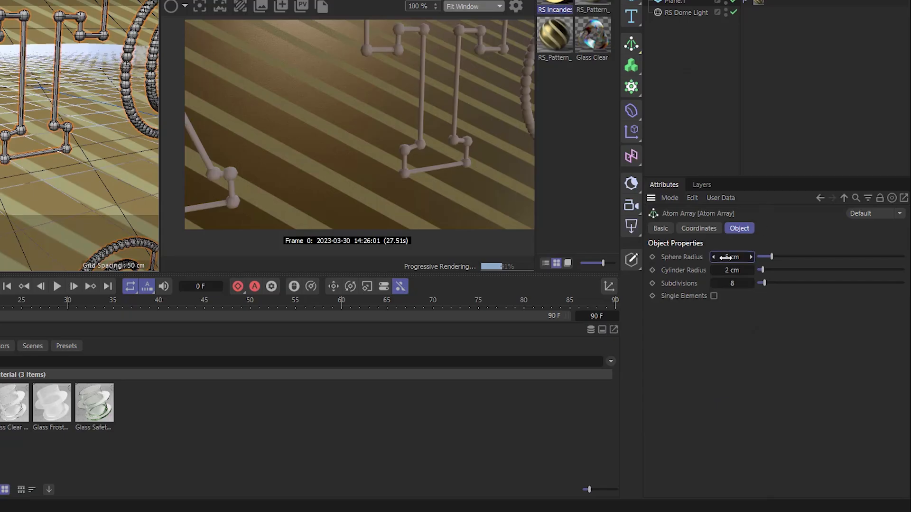
{"action": "type", "text": "2"}
{"action": "key", "text": "Return"}
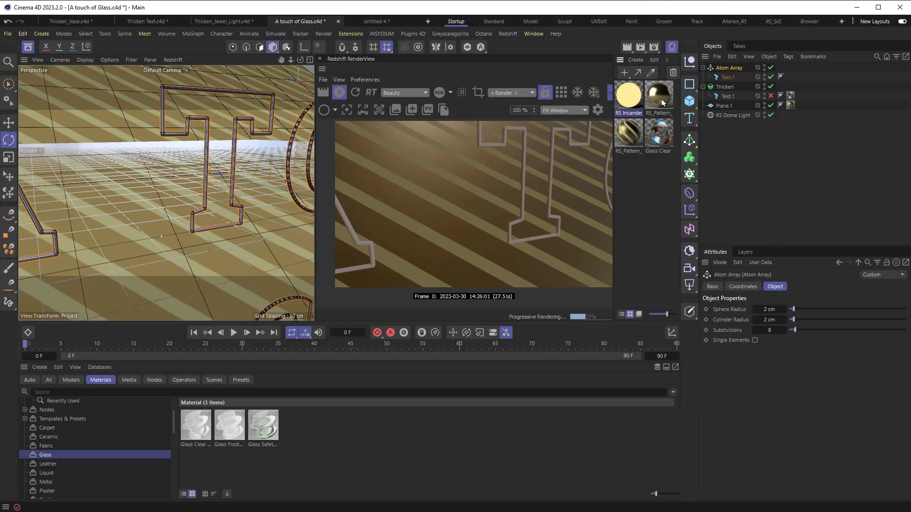
Apply the RS_Pattern_29_4K material to the Atom Array and re-enable the Text.1 object inside Thicken.
{"action": "left_click_drag", "start_coordinate": [663, 102], "coordinate": [729, 68]}
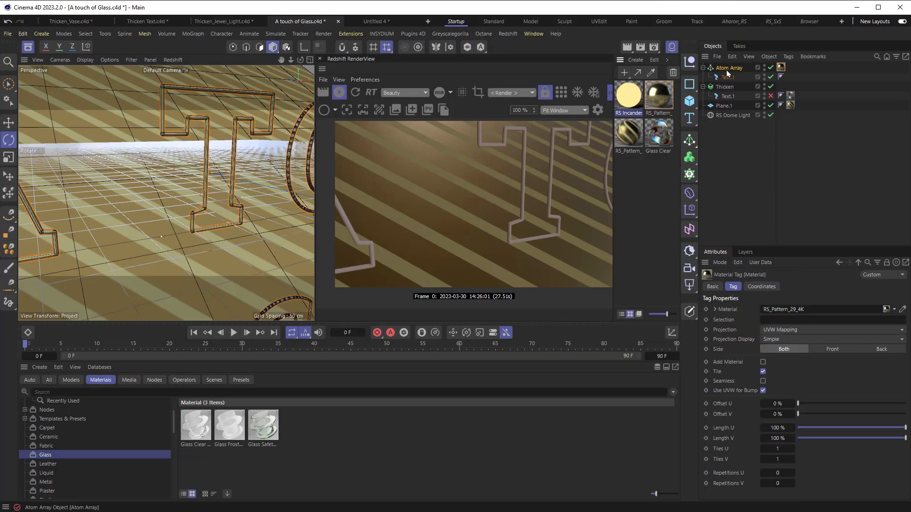
{"action": "left_click", "coordinate": [772, 97]}
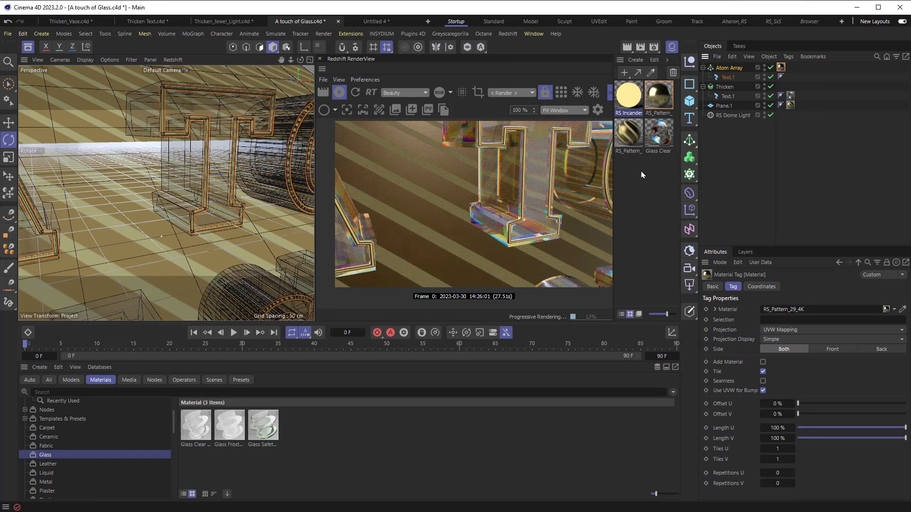
{"action": "key", "text": "e"}
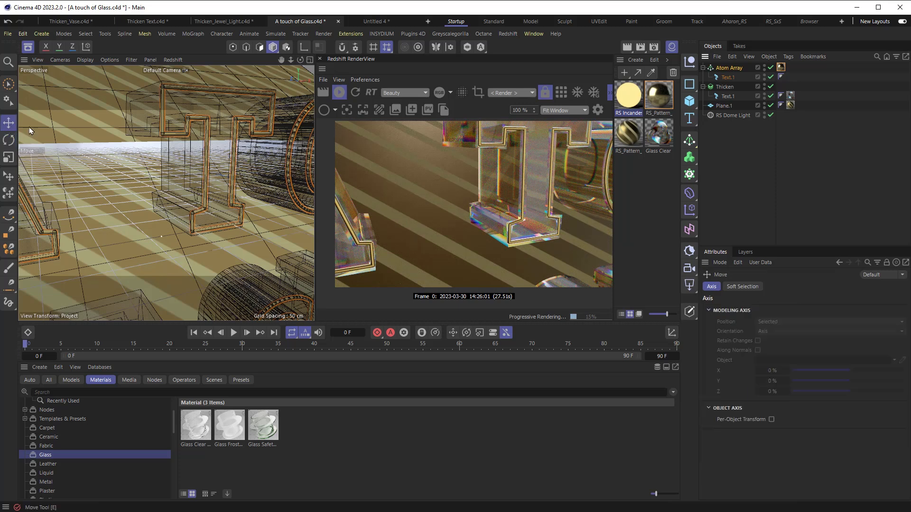
Select the Atom Array's text with the Move tool and replace the Atom Array's material with the yellow RS Incandescent material.
{"action": "left_click", "coordinate": [727, 69]}
{"action": "left_click", "coordinate": [727, 77]}
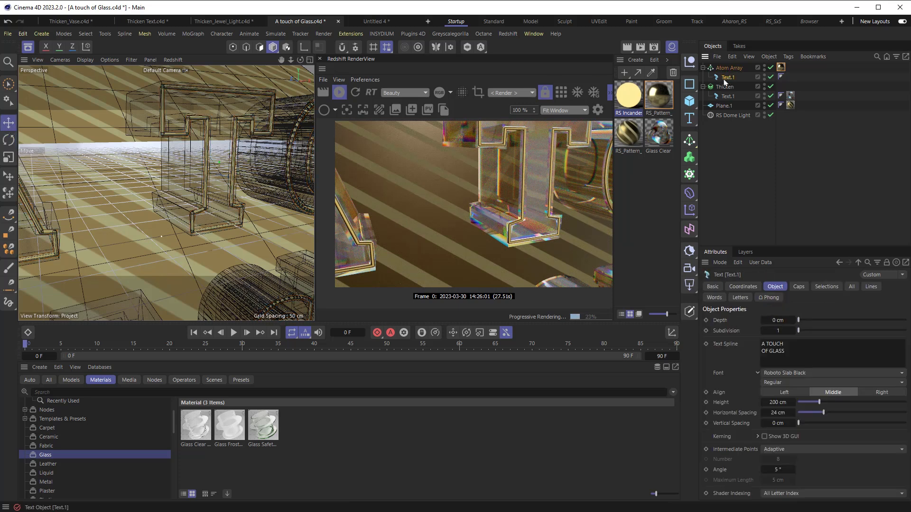
{"action": "key", "text": "e"}
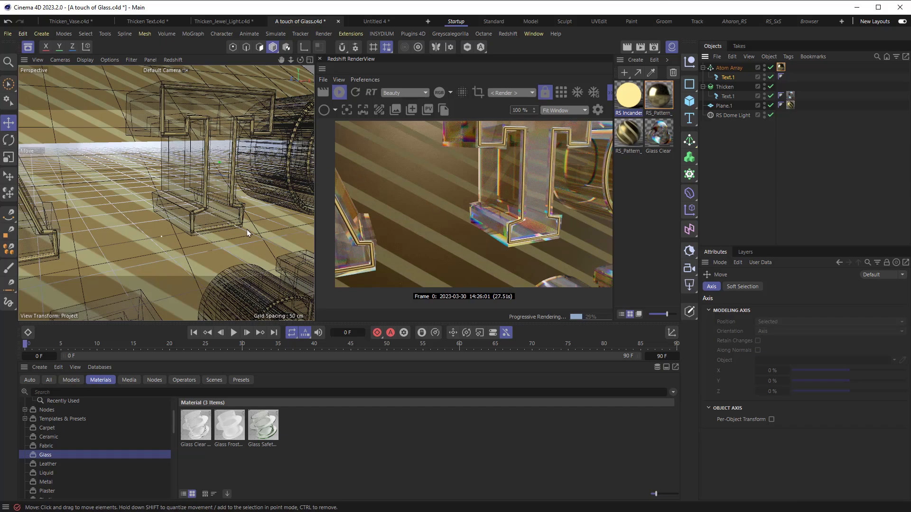
{"action": "scroll", "coordinate": [249, 226], "scroll_direction": "down", "scroll_amount": 5}
{"action": "scroll", "coordinate": [233, 214], "scroll_direction": "up", "scroll_amount": 3}
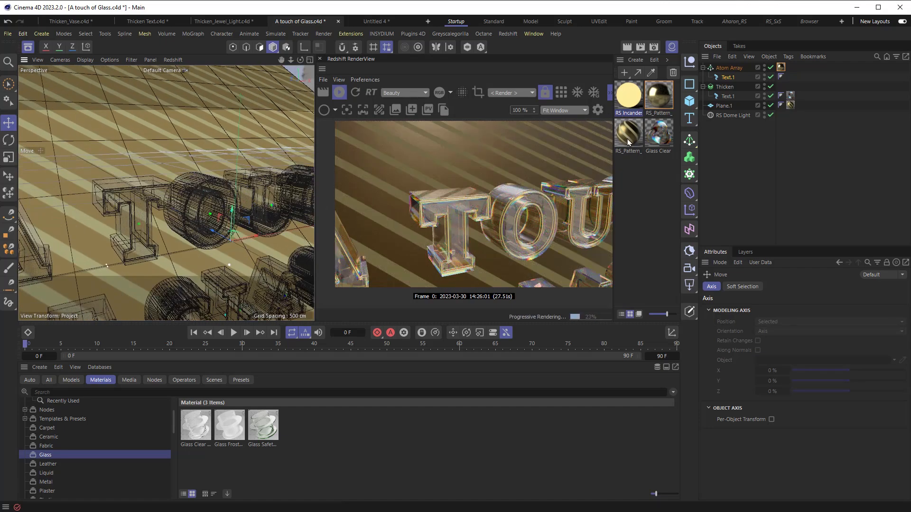
{"action": "left_click_drag", "start_coordinate": [625, 108], "coordinate": [781, 67]}
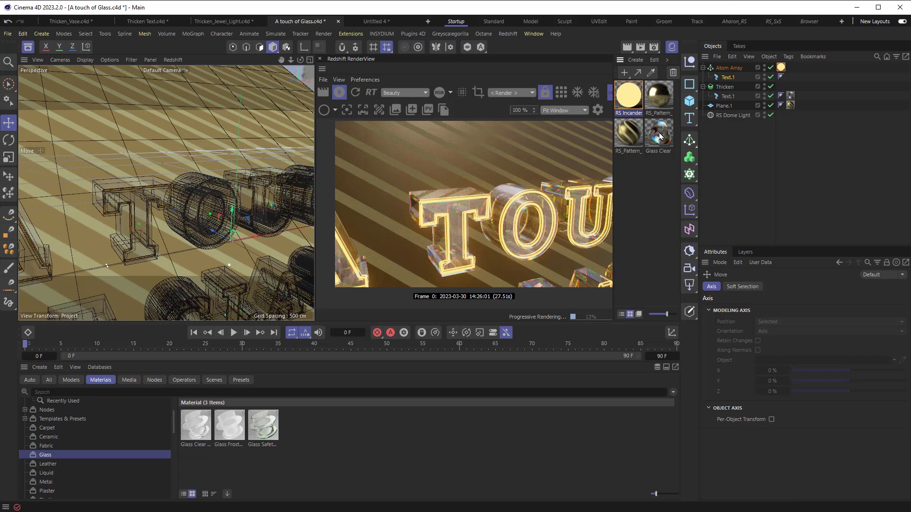
Replace the Atom Array's material with Glass Clear and shift its text slightly along the depth of the lettering.
{"action": "left_click_drag", "start_coordinate": [659, 141], "coordinate": [781, 68]}
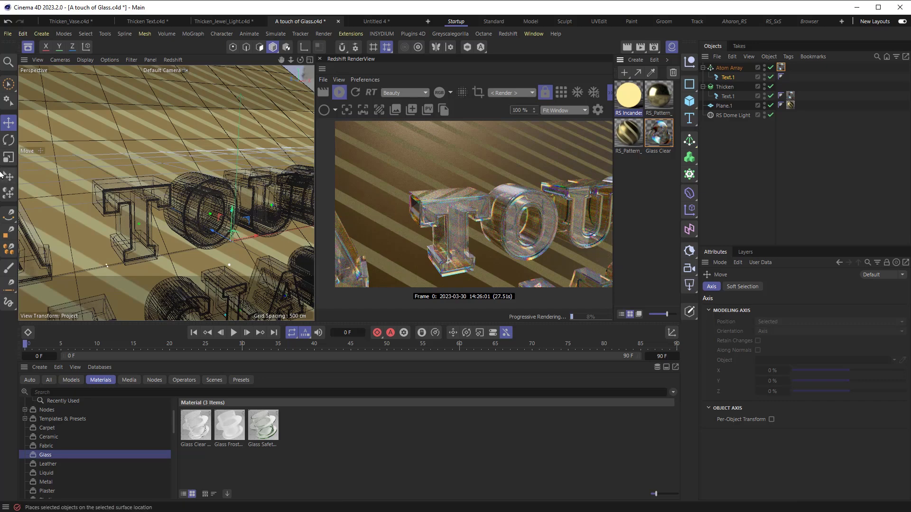
{"action": "left_click_drag", "start_coordinate": [232, 250], "coordinate": [225, 238]}
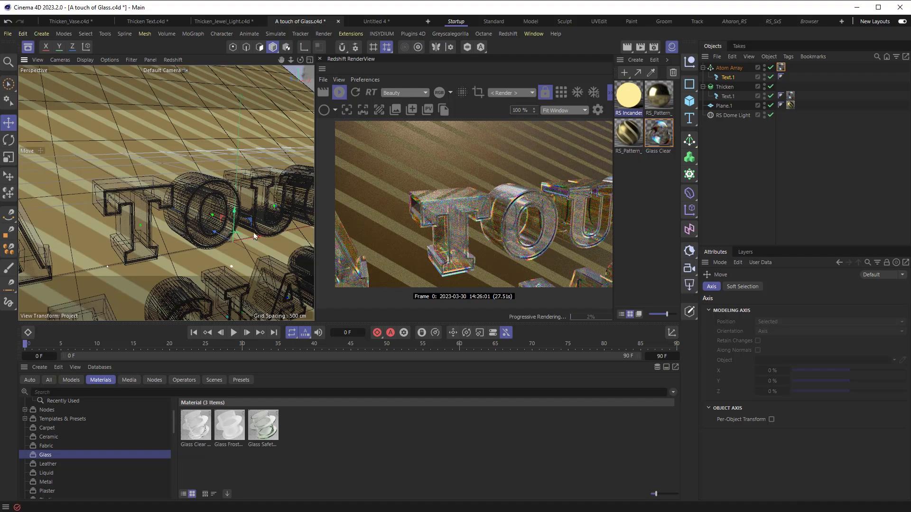
Examine the glass lettering with its glass outline from a distance and close up around the word GLASS.
{"action": "scroll", "coordinate": [211, 259], "scroll_direction": "down", "scroll_amount": 5}
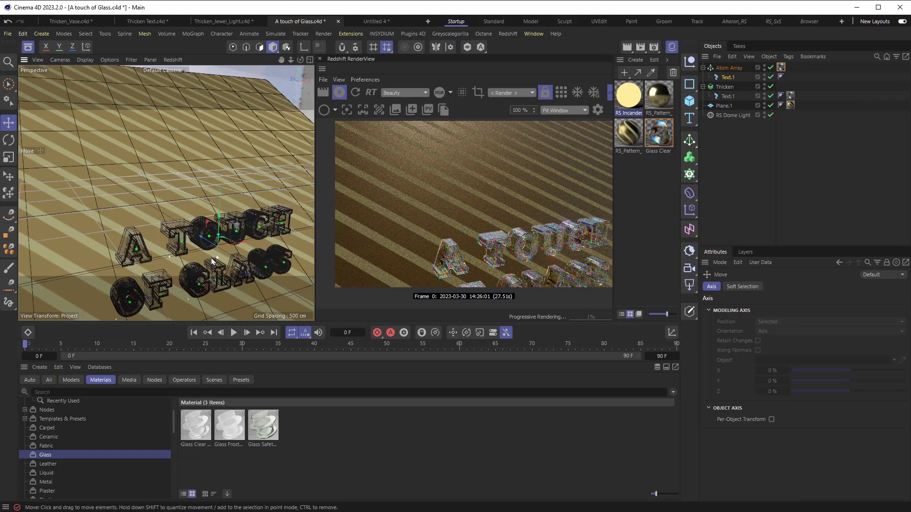
{"action": "left_click_drag", "start_coordinate": [216, 265], "coordinate": [185, 278], "text": "alt"}
{"action": "middle_click_drag", "start_coordinate": [236, 274], "coordinate": [175, 210], "text": "alt"}
{"action": "scroll", "coordinate": [175, 209], "scroll_direction": "up", "scroll_amount": 5}
{"action": "scroll", "coordinate": [175, 210], "scroll_direction": "down", "scroll_amount": 3}
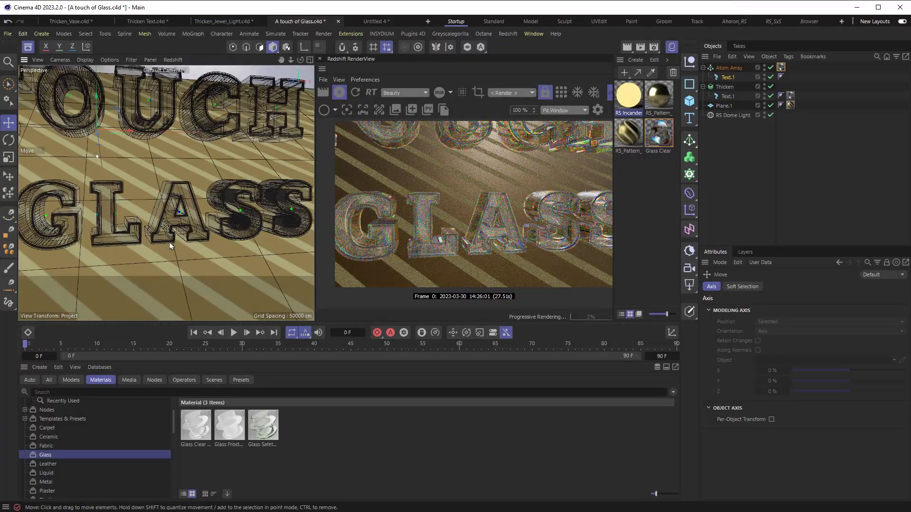
{"action": "scroll", "coordinate": [166, 243], "scroll_direction": "down", "scroll_amount": 1}
{"action": "left_click_drag", "start_coordinate": [166, 243], "coordinate": [173, 219], "text": "alt"}
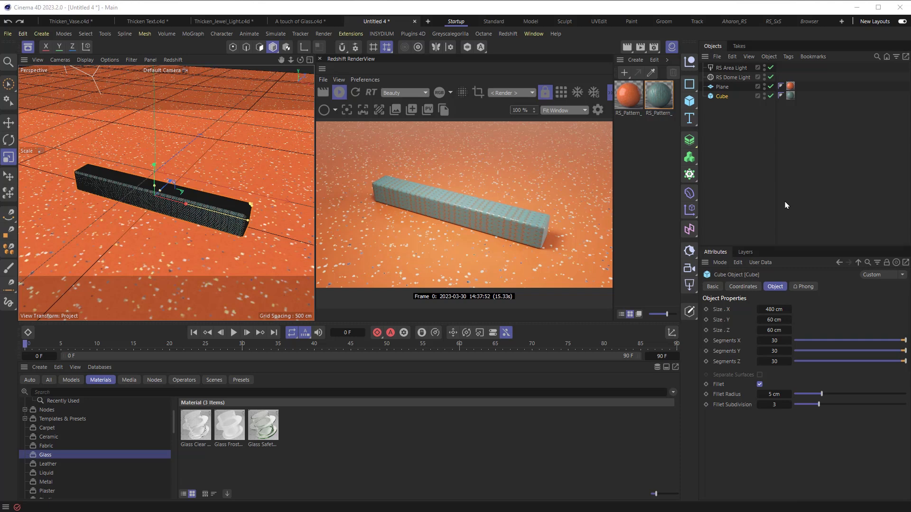
Add a Thicken generator as the parent of the Cube in the Untitled 4 scene and set its thickness to 26 cm.
{"action": "left_click", "coordinate": [689, 140], "text": "alt"}
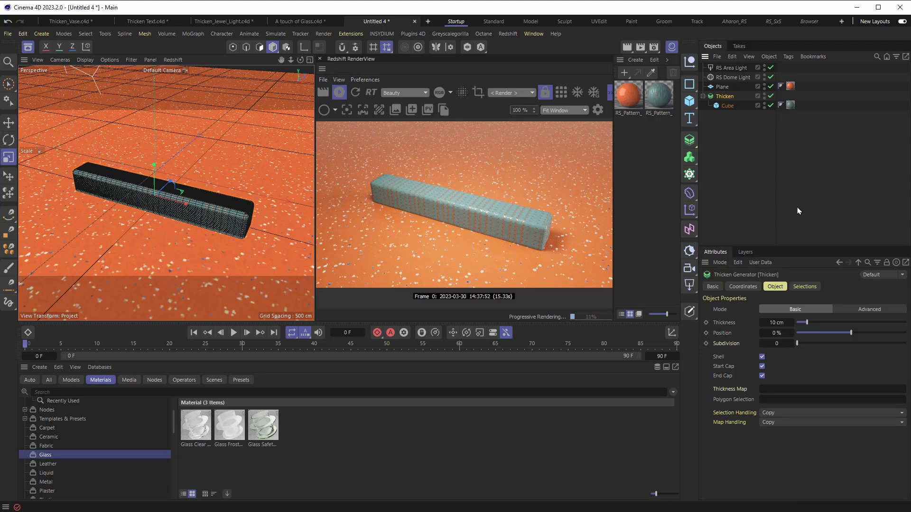
{"action": "left_click_drag", "start_coordinate": [806, 323], "coordinate": [826, 325]}
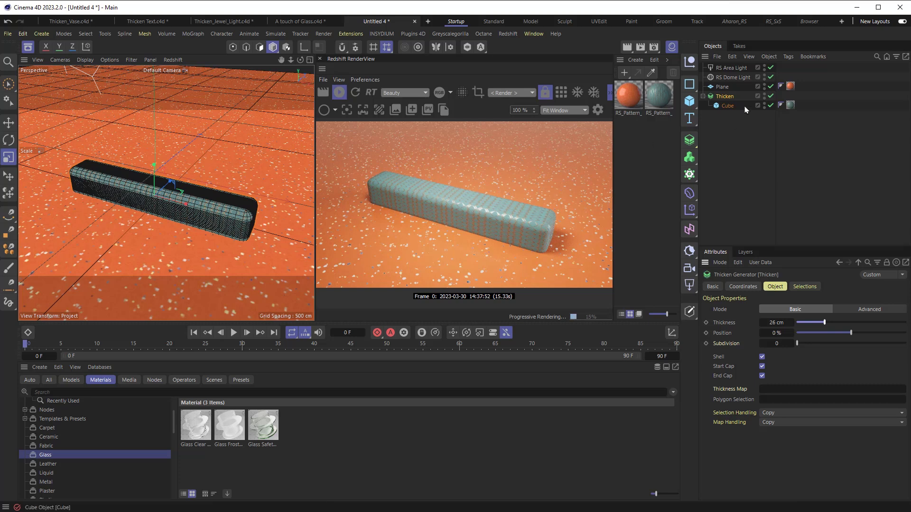
Add a Vertex Map tag to the Cube and drive the map with a Linear Field.
{"action": "left_click", "coordinate": [728, 106]}
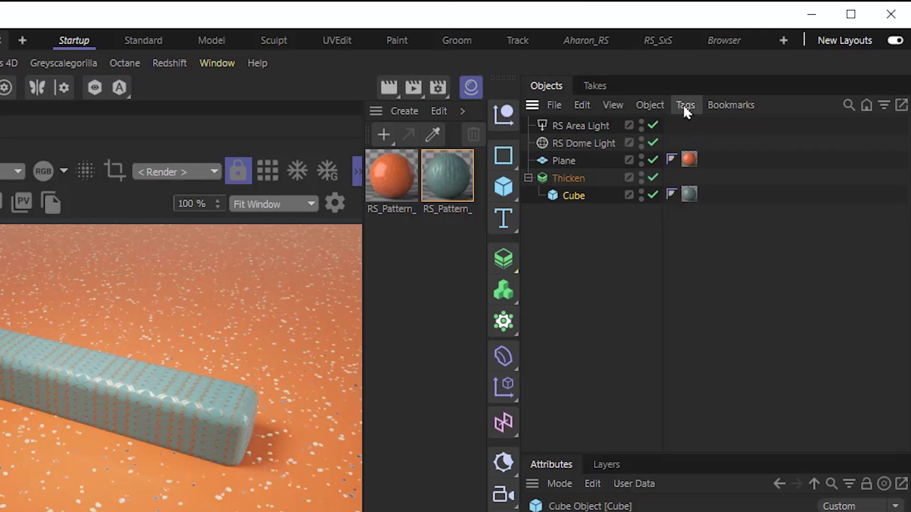
{"action": "left_click", "coordinate": [683, 104]}
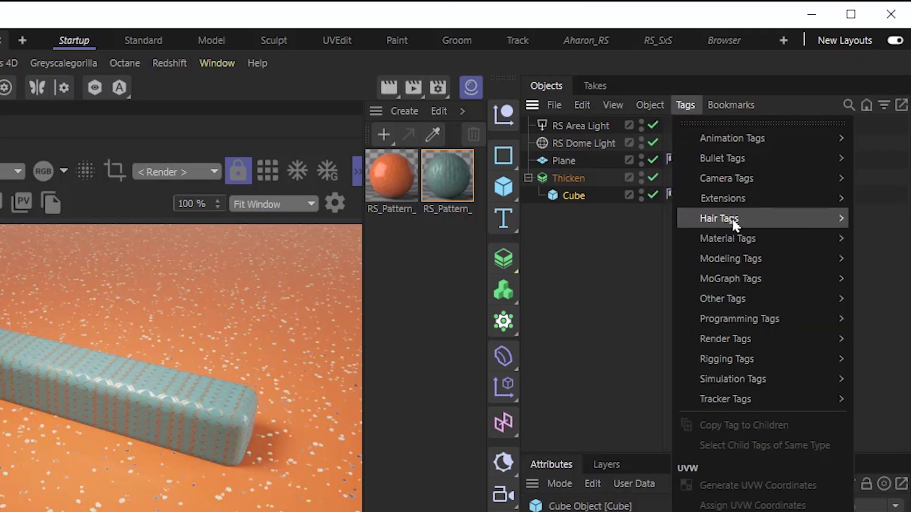
{"action": "mouse_move", "coordinate": [725, 295]}
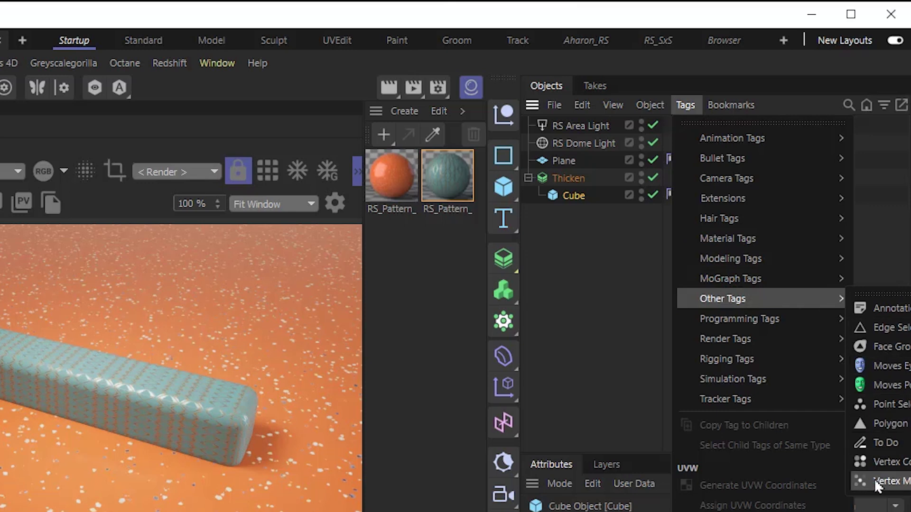
{"action": "left_click", "coordinate": [874, 481]}
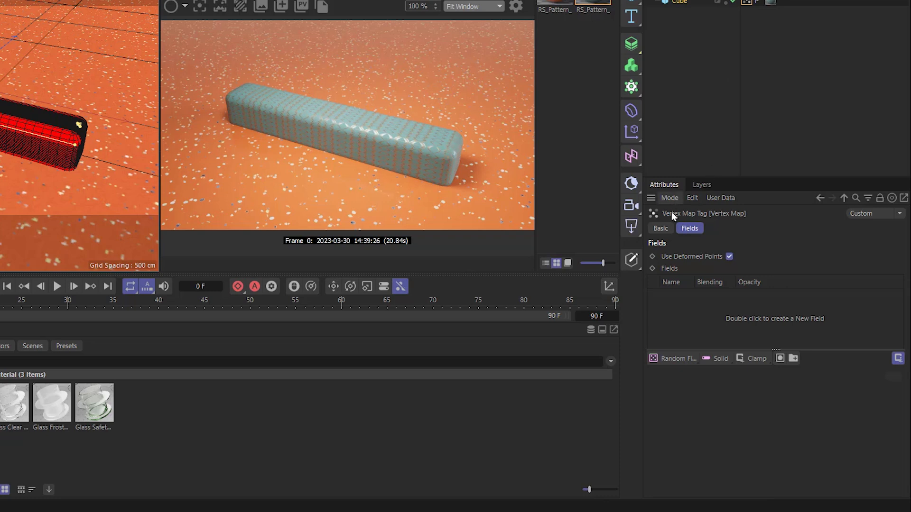
{"action": "left_click", "coordinate": [677, 359]}
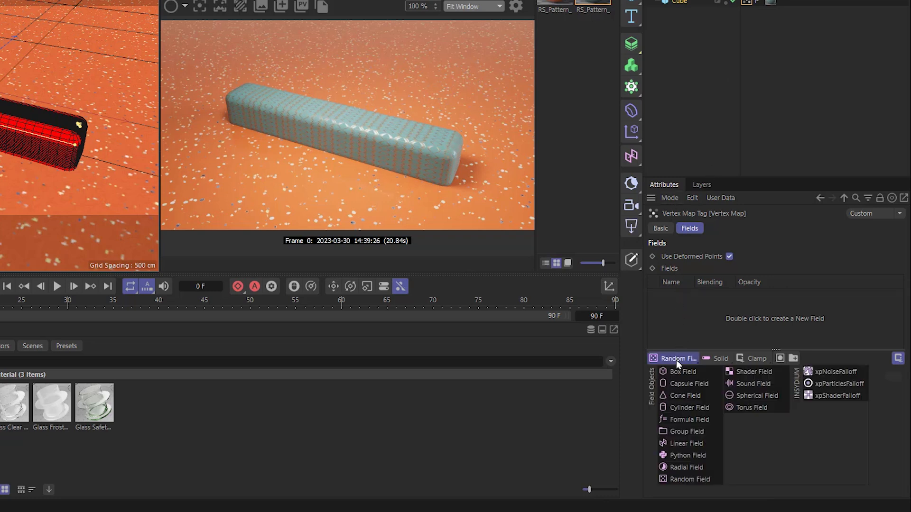
{"action": "left_click", "coordinate": [686, 444]}
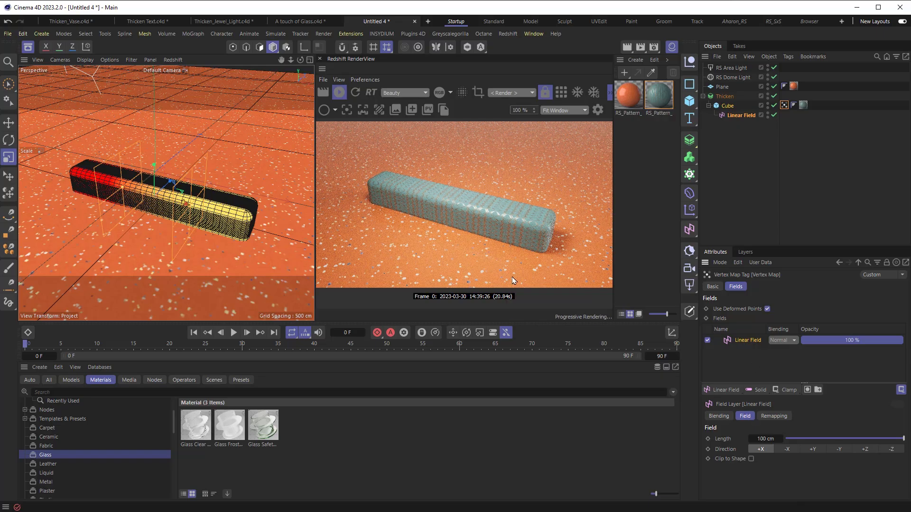
Shift the Linear Field slightly along the bar and assign the Cube's Vertex Map as the Thicken generator's Thickness Map.
{"action": "key", "text": "e"}
{"action": "mouse_move", "coordinate": [174, 205]}
{"action": "left_mouse_down"}
{"action": "mouse_move", "coordinate": [85, 190]}
{"action": "mouse_move", "coordinate": [294, 230]}
{"action": "mouse_move", "coordinate": [37, 186]}
{"action": "mouse_move", "coordinate": [259, 224]}
{"action": "mouse_move", "coordinate": [189, 202]}
{"action": "mouse_move", "coordinate": [81, 197]}
{"action": "mouse_move", "coordinate": [199, 209]}
{"action": "mouse_move", "coordinate": [185, 207]}
{"action": "left_mouse_up"}
{"action": "left_click", "coordinate": [731, 117]}
{"action": "left_click", "coordinate": [725, 96]}
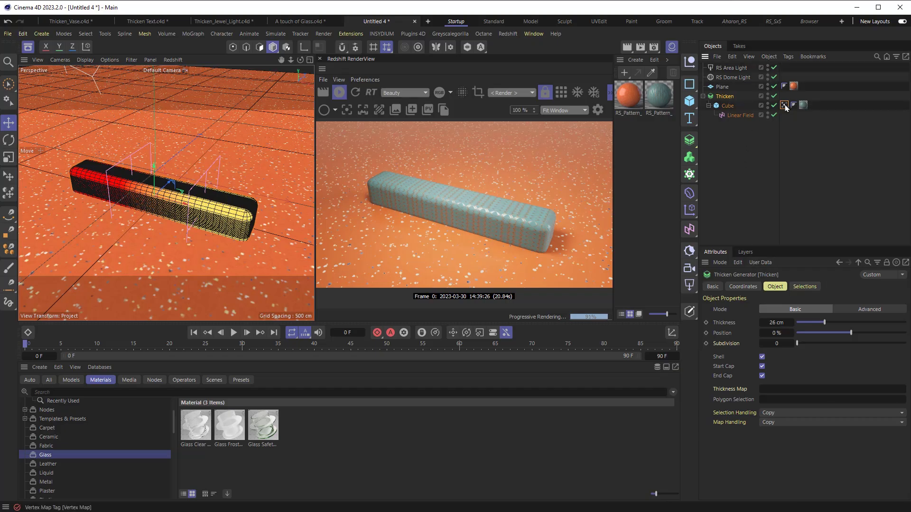
{"action": "left_click_drag", "start_coordinate": [785, 107], "coordinate": [767, 394]}
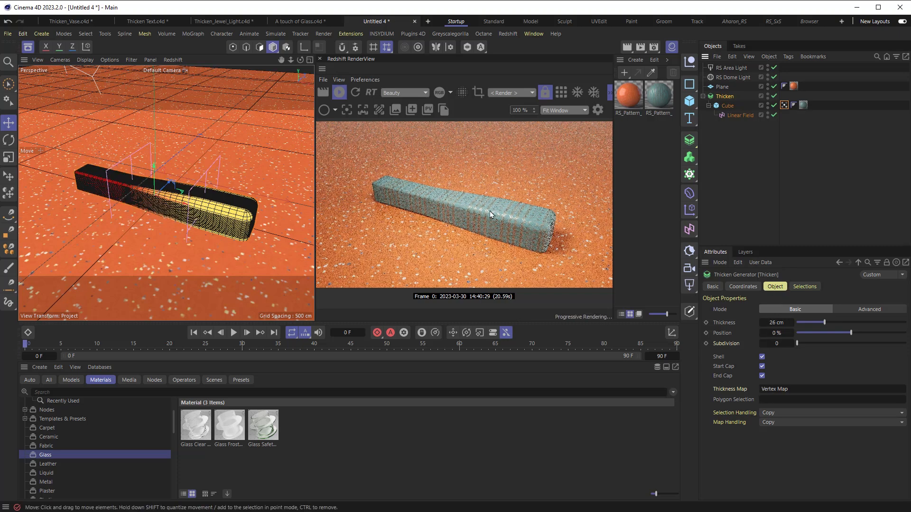
Set the Thicken thickness to 58 cm and reposition the Linear Field along the bar to vary where it thickens.
{"action": "left_click", "coordinate": [733, 115]}
{"action": "left_click_drag", "start_coordinate": [186, 205], "coordinate": [159, 190]}
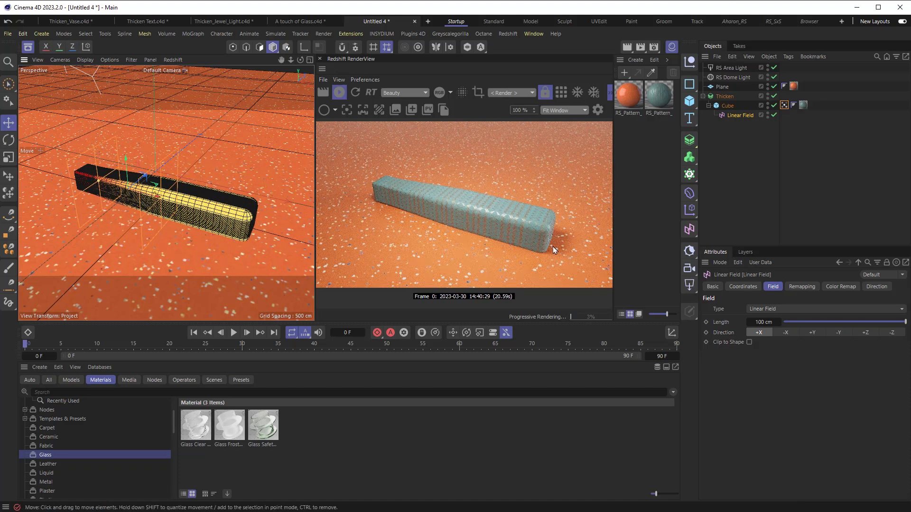
{"action": "left_click", "coordinate": [725, 96]}
{"action": "left_click_drag", "start_coordinate": [824, 324], "coordinate": [860, 324]}
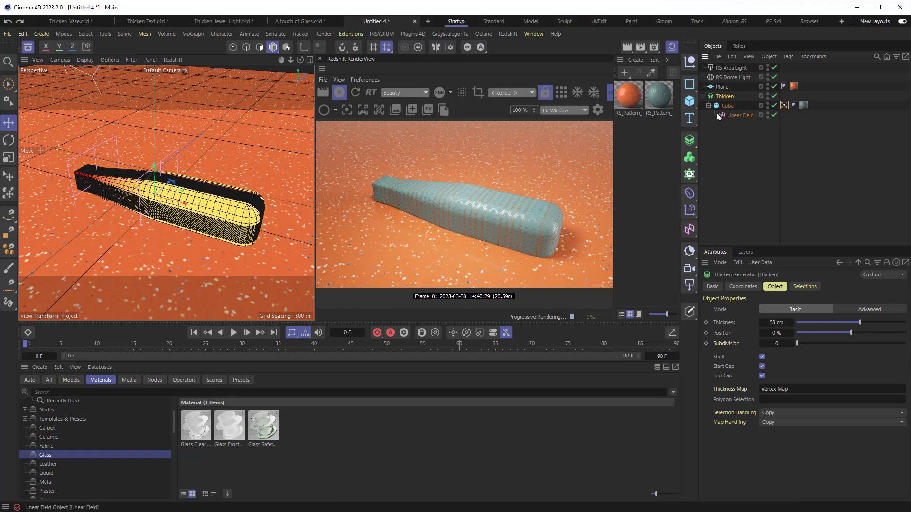
{"action": "left_click", "coordinate": [733, 116]}
{"action": "left_click_drag", "start_coordinate": [199, 258], "coordinate": [257, 277]}
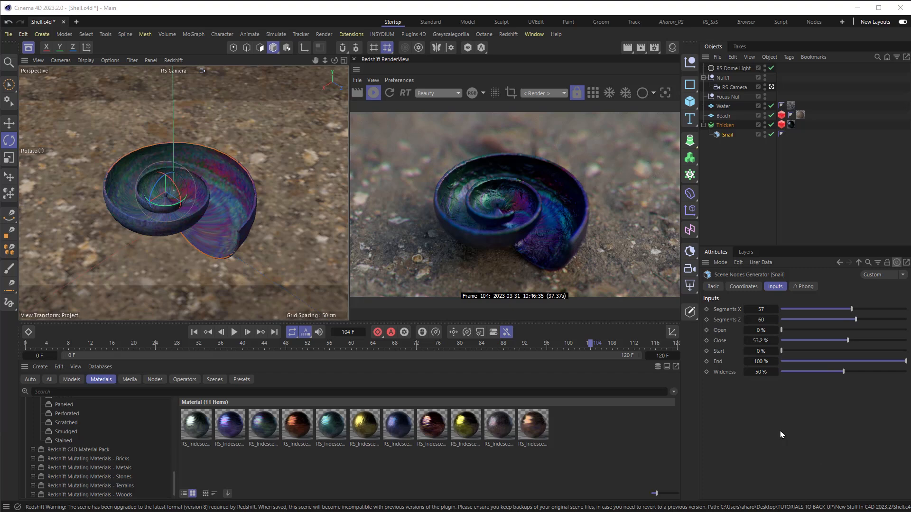
In the Shell scene, review the RS Dome Light and Snail settings and compare the shell with the Thicken generator off and on.
{"action": "left_click", "coordinate": [734, 71]}
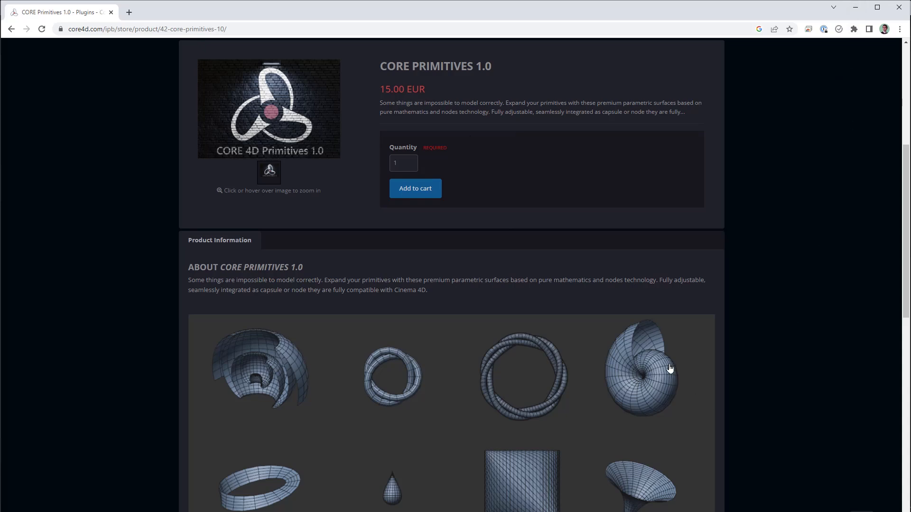
{"action": "left_click", "coordinate": [855, 7]}
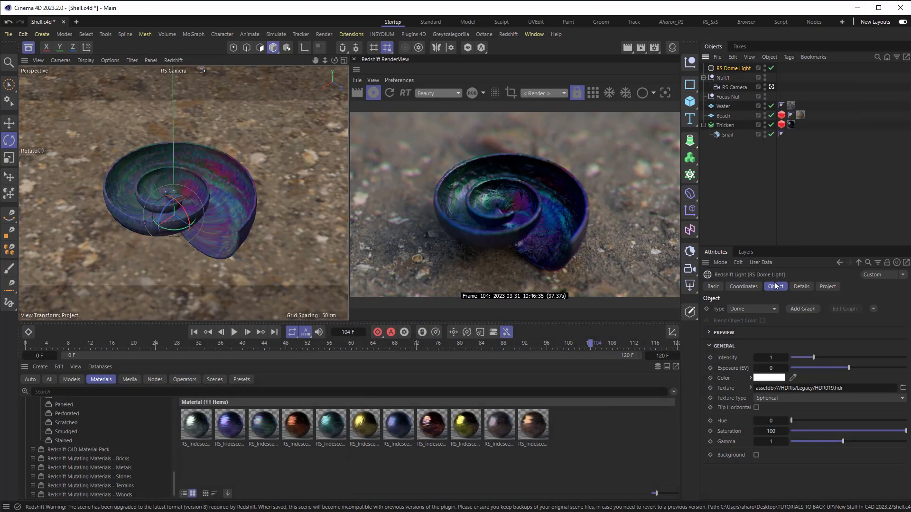
{"action": "left_click", "coordinate": [728, 135]}
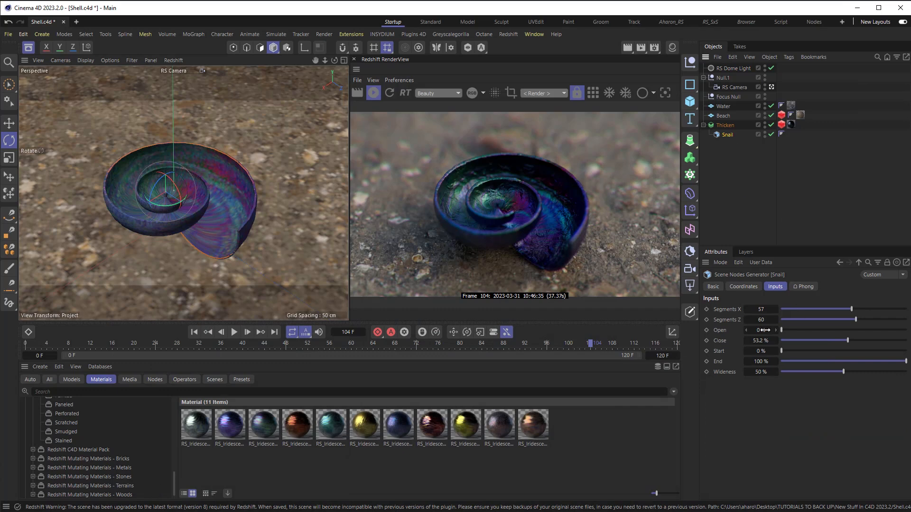
{"action": "left_click", "coordinate": [771, 125]}
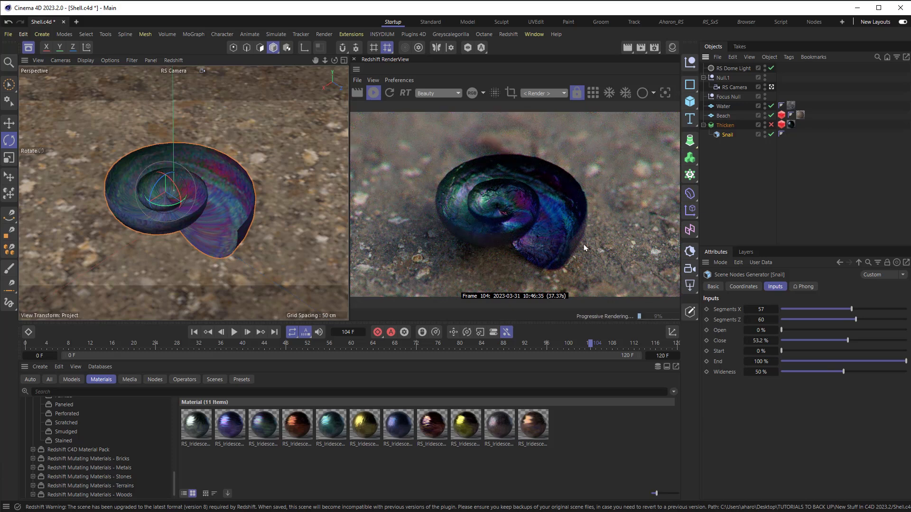
{"action": "left_click", "coordinate": [771, 125]}
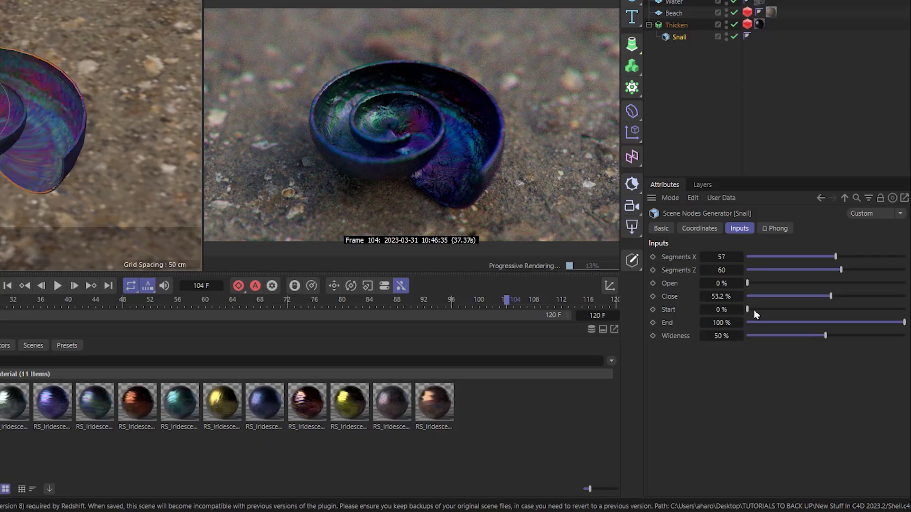
Try setting the Snail's Close value to 100 % and revert it.
{"action": "double_click", "coordinate": [761, 341]}
{"action": "type", "text": "100"}
{"action": "key", "text": "Return"}
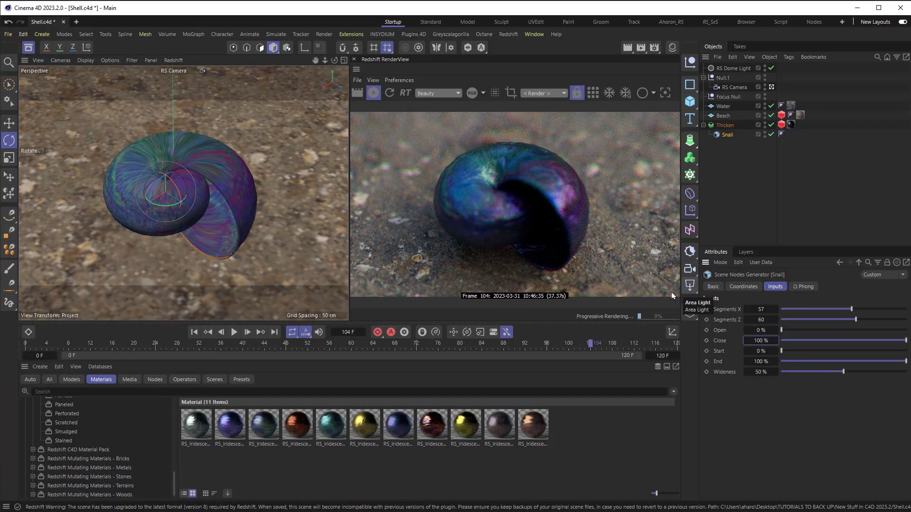
{"action": "key", "text": "ctrl+z"}
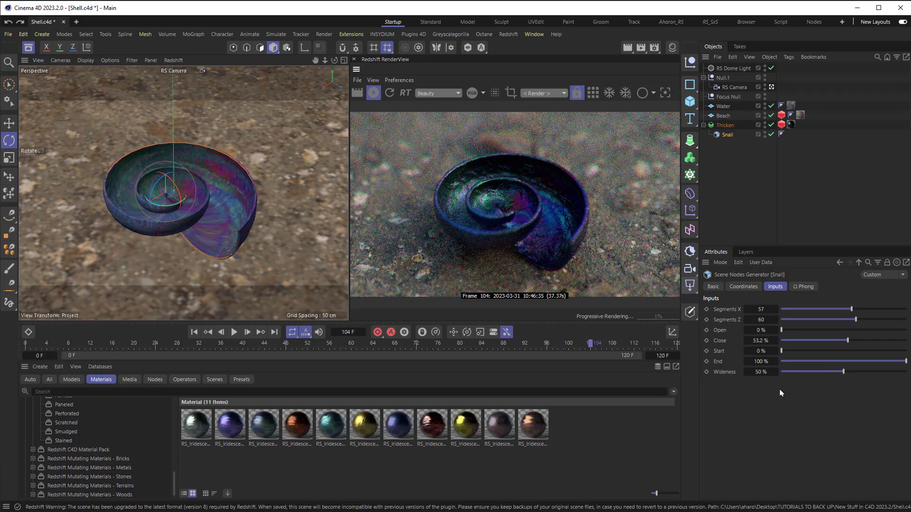
Display mesh lines in the viewport and set the Snail's segments to 38 in X and 32 in Z.
{"action": "left_click", "coordinate": [84, 61]}
{"action": "left_click", "coordinate": [96, 100]}
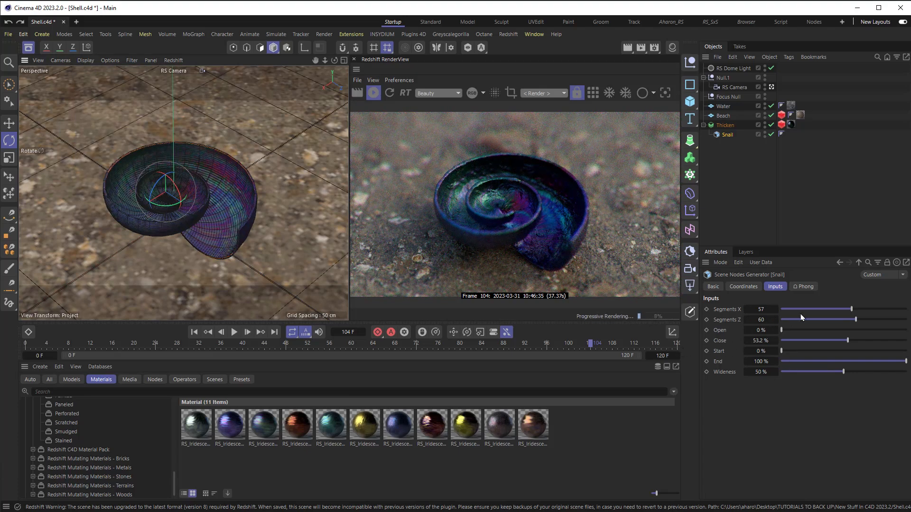
{"action": "left_click", "coordinate": [828, 310]}
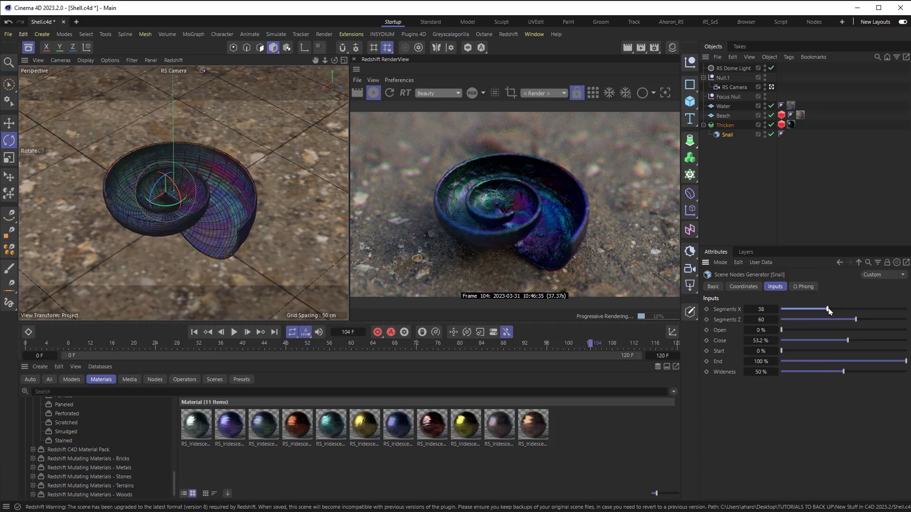
{"action": "left_click", "coordinate": [820, 319]}
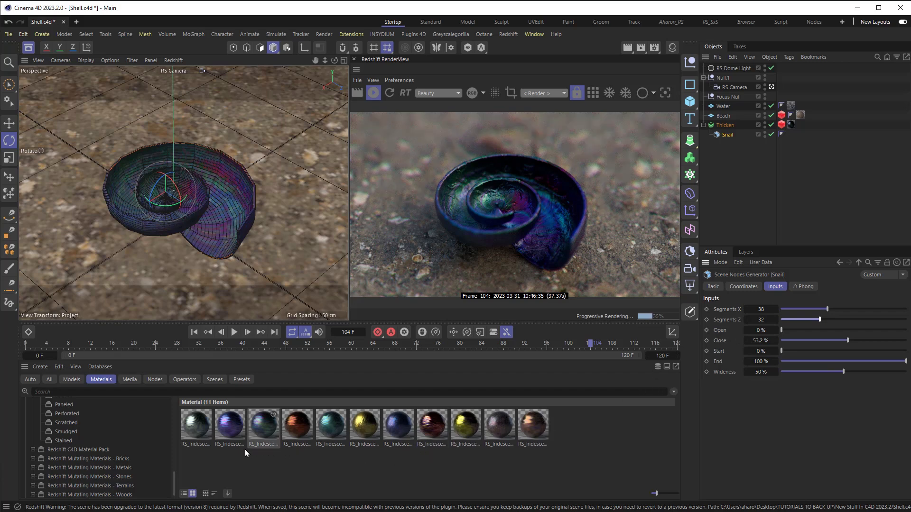
Examine the RS Displacement node in the RS_Iridescent_Metal_03_4K shader graph and refresh the render.
{"action": "scroll", "coordinate": [130, 451], "scroll_direction": "up", "scroll_amount": 3}
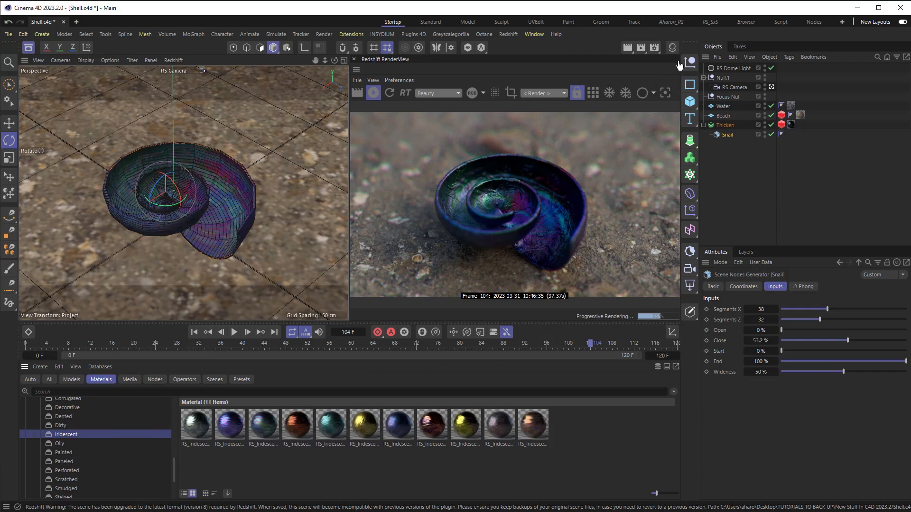
{"action": "left_click", "coordinate": [672, 48]}
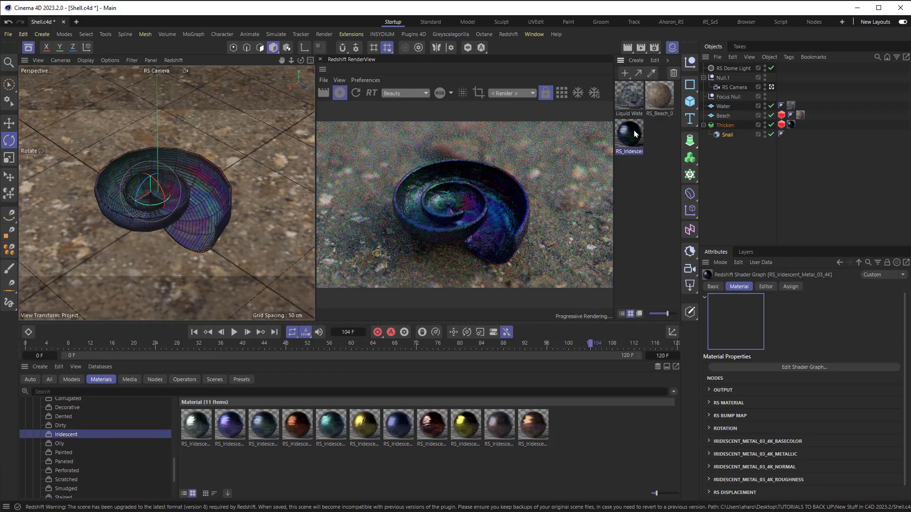
{"action": "double_click", "coordinate": [631, 135]}
{"action": "left_click", "coordinate": [180, 264]}
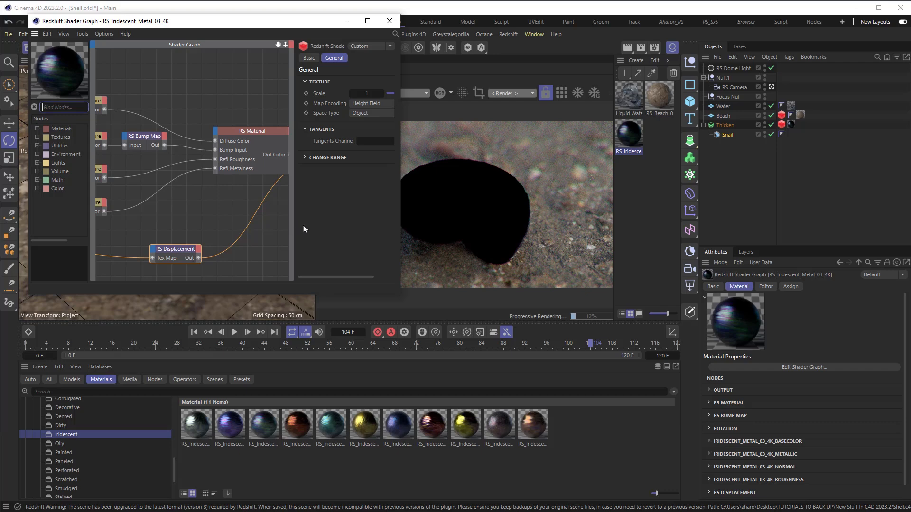
{"action": "left_click", "coordinate": [390, 21]}
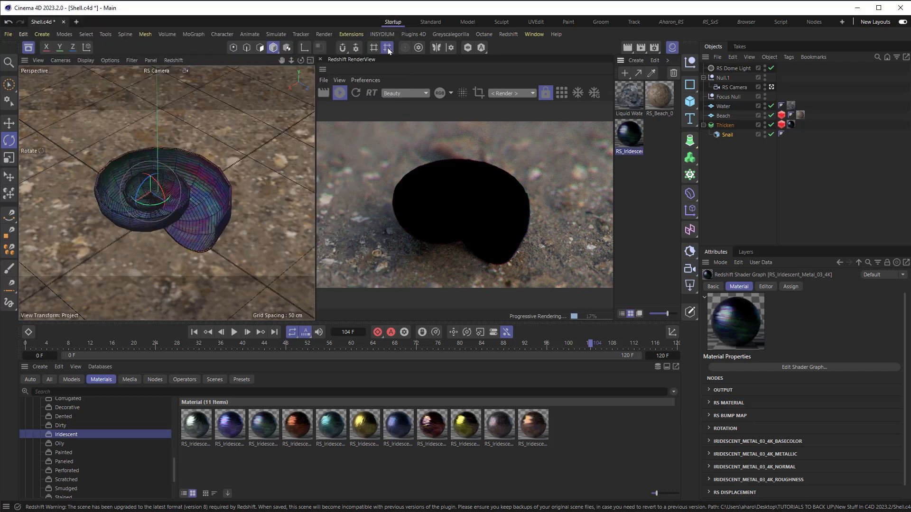
{"action": "left_click", "coordinate": [356, 93]}
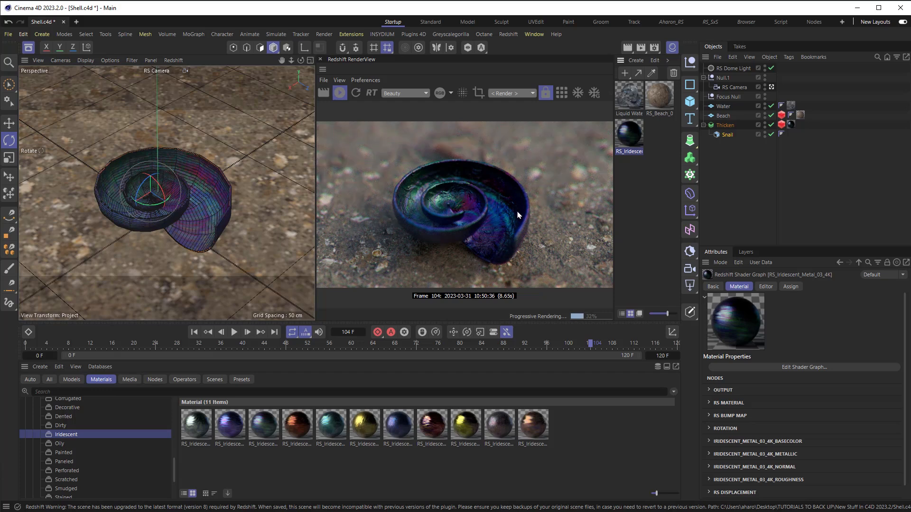
Examine the tessellation and displacement settings in the Geometry section of the Thicken's Redshift Object tag.
{"action": "left_click", "coordinate": [722, 135]}
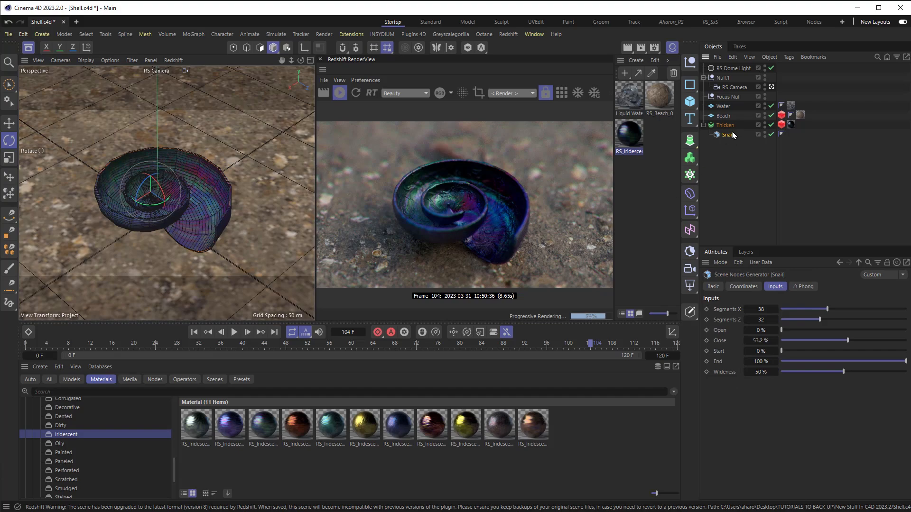
{"action": "left_click", "coordinate": [789, 57]}
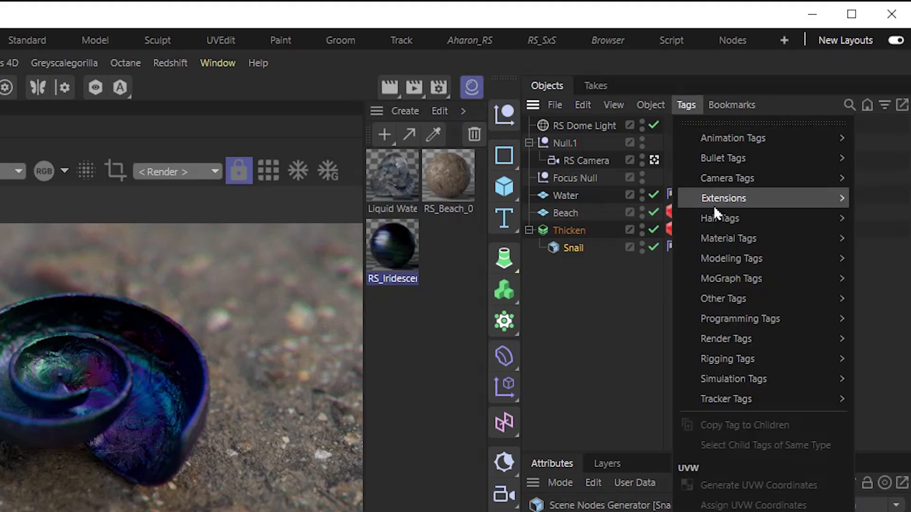
{"action": "mouse_move", "coordinate": [752, 344]}
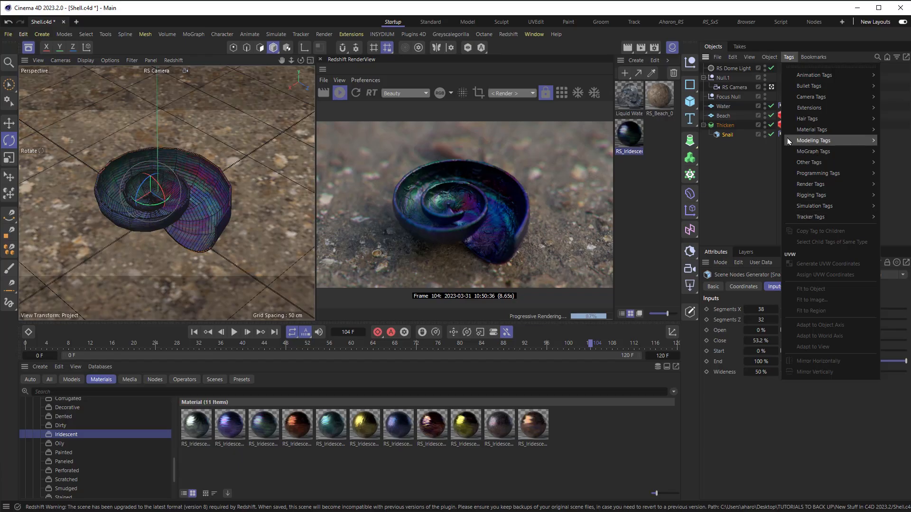
{"action": "left_click", "coordinate": [892, 406]}
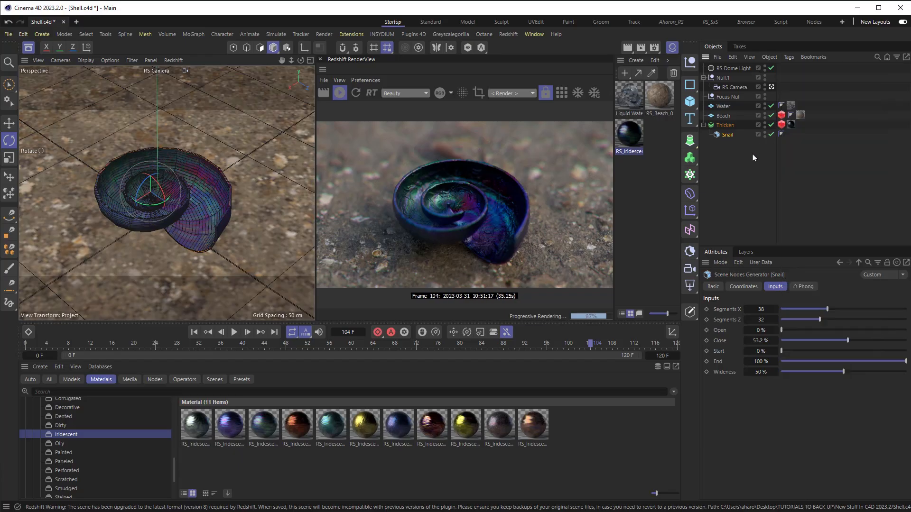
{"action": "left_click", "coordinate": [784, 126]}
{"action": "left_click", "coordinate": [771, 286]}
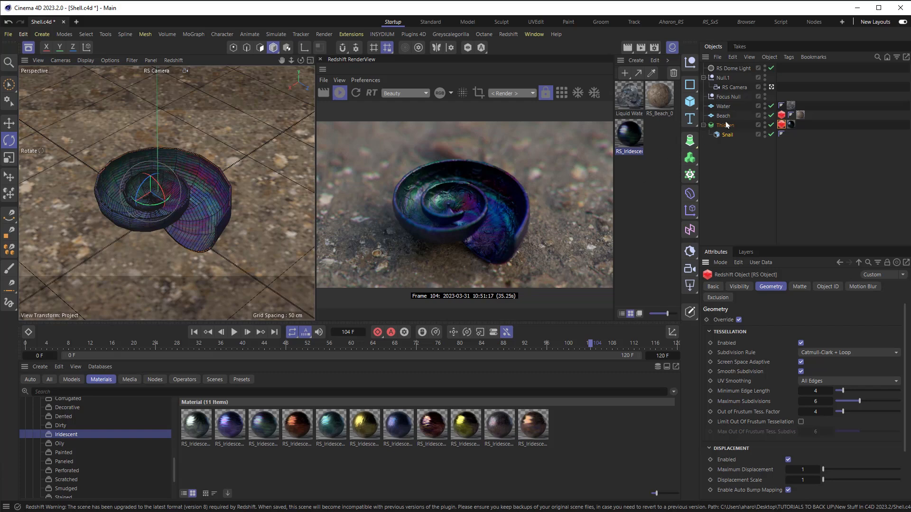
Try the shell scene without the Water plane's Liquid Water material and restore the material.
{"action": "left_click", "coordinate": [723, 106]}
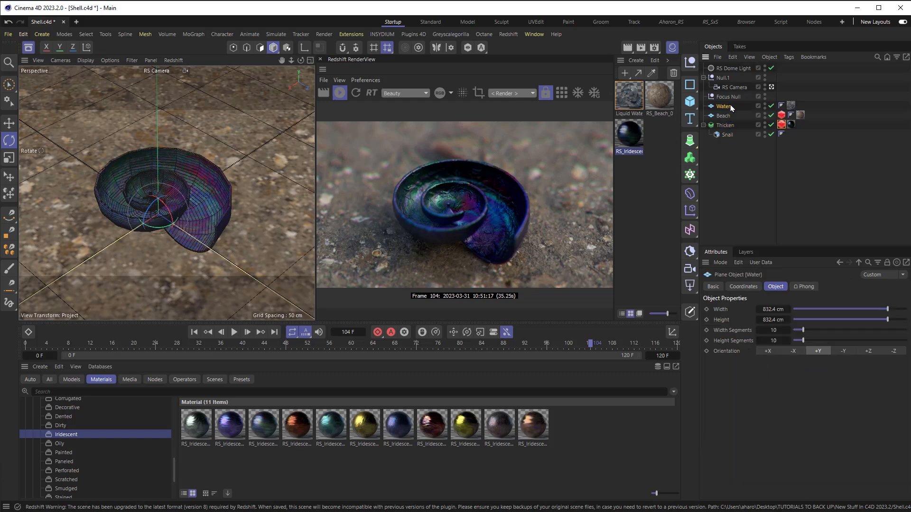
{"action": "left_click", "coordinate": [790, 106]}
{"action": "key", "text": "Delete"}
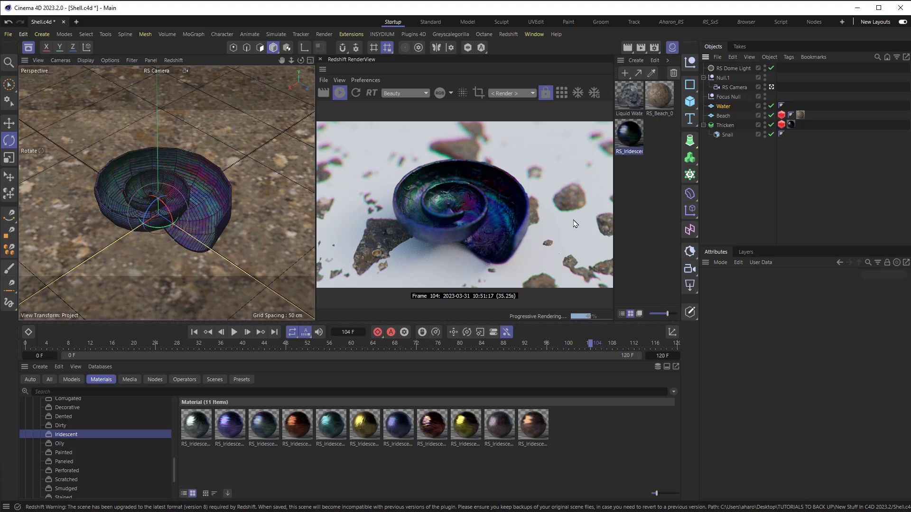
{"action": "key", "text": "ctrl+z"}
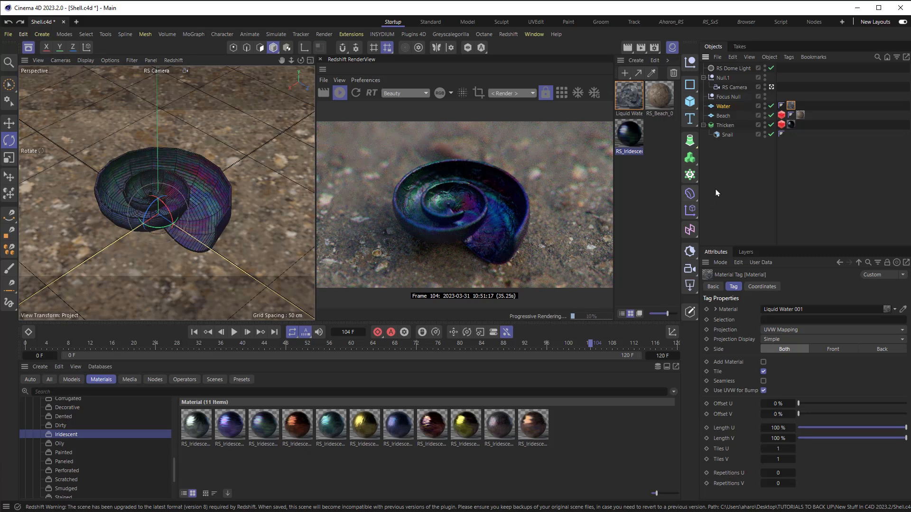
Examine the RS Camera's optical depth of field settings, including the expanded Bokeh options.
{"action": "left_click", "coordinate": [738, 88]}
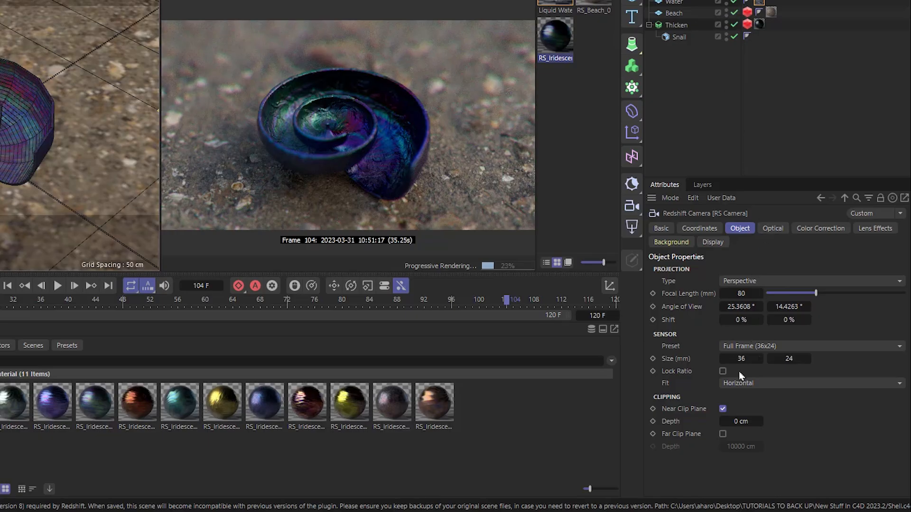
{"action": "left_click", "coordinate": [767, 229]}
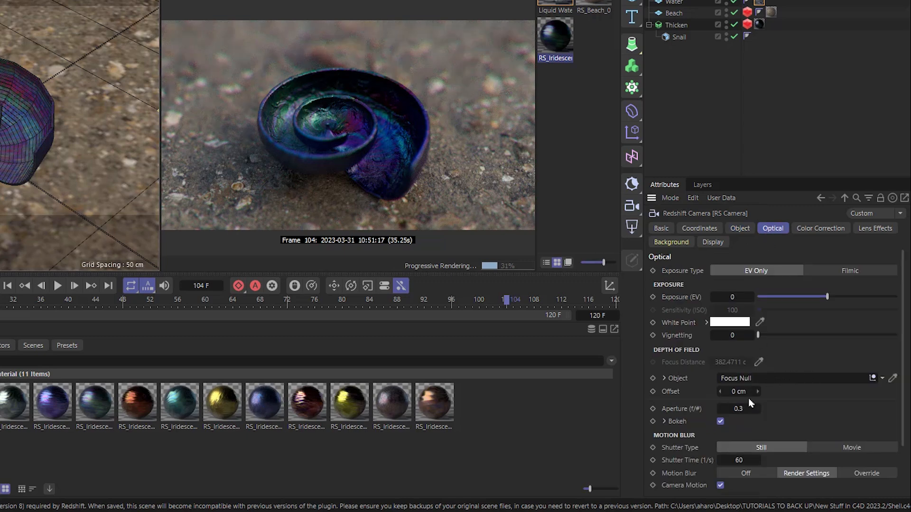
{"action": "left_click", "coordinate": [665, 422]}
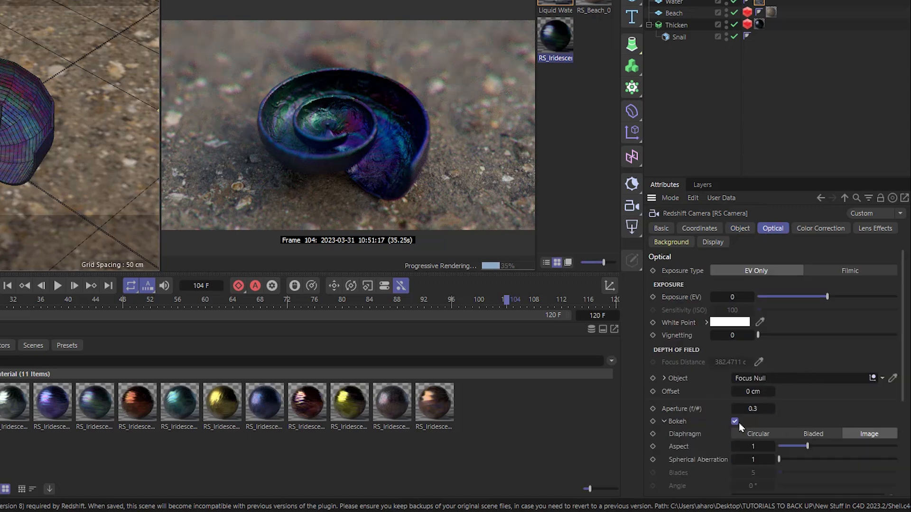
{"action": "scroll", "coordinate": [767, 412], "scroll_direction": "down", "scroll_amount": 2}
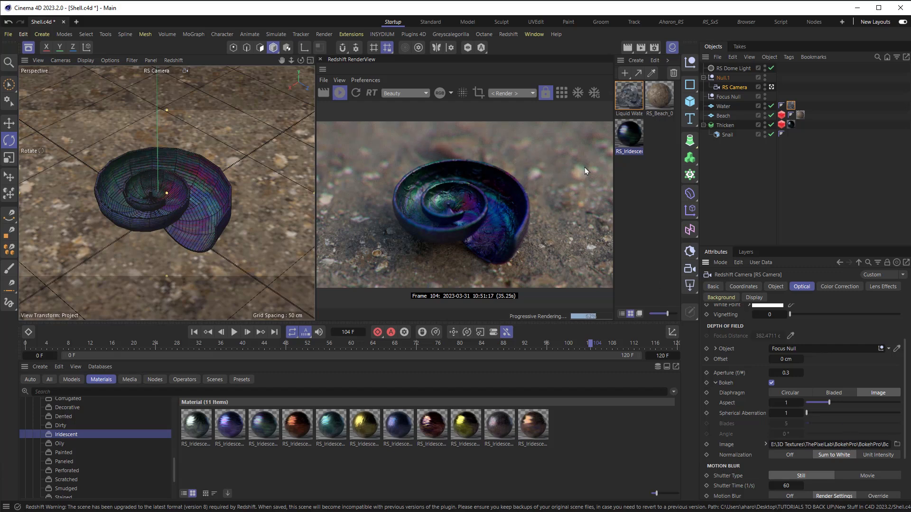
Find Pure Texture_Circle_07.jpg in the Pure Texture folder of Bokeh Pro Maps and use it as the RS Camera's bokeh image.
{"action": "left_click_drag", "start_coordinate": [757, 173], "coordinate": [457, 129]}
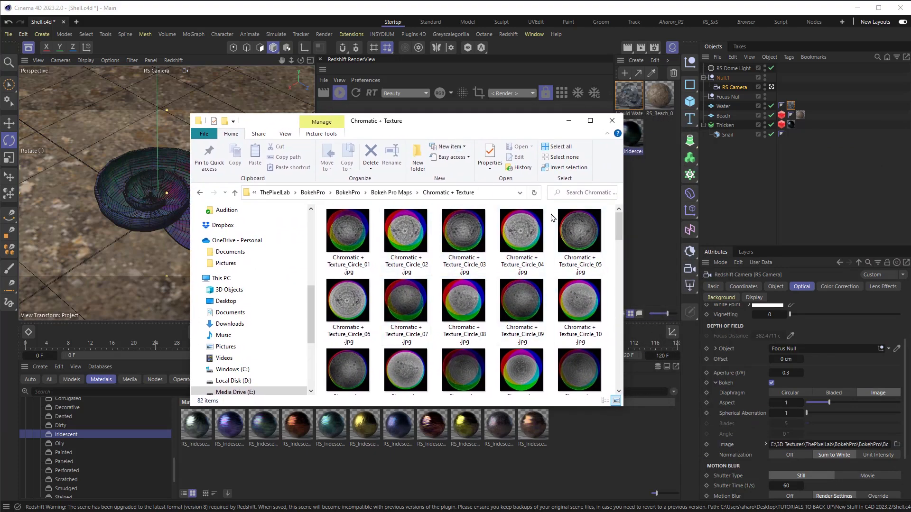
{"action": "mouse_move", "coordinate": [618, 229]}
{"action": "left_mouse_down"}
{"action": "mouse_move", "coordinate": [616, 266]}
{"action": "mouse_move", "coordinate": [602, 223]}
{"action": "left_mouse_up"}
{"action": "left_click_drag", "start_coordinate": [470, 125], "coordinate": [256, 168]}
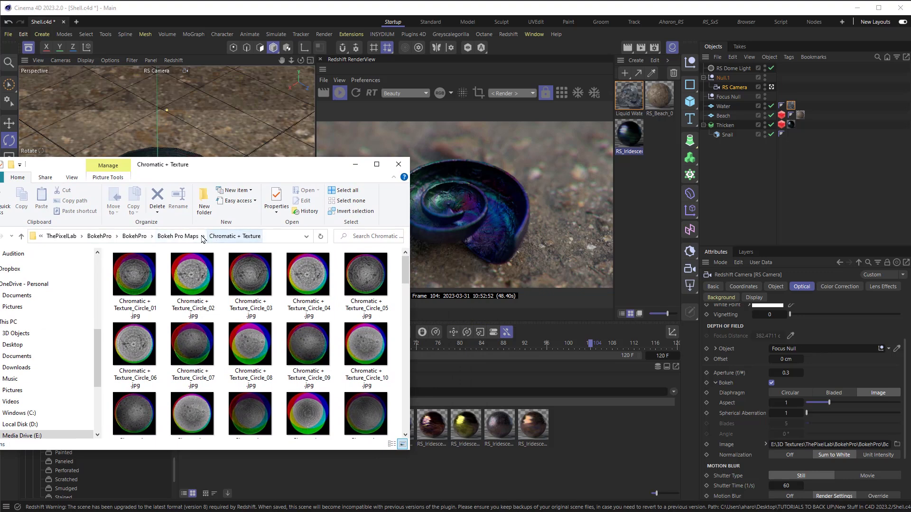
{"action": "left_click", "coordinate": [190, 240]}
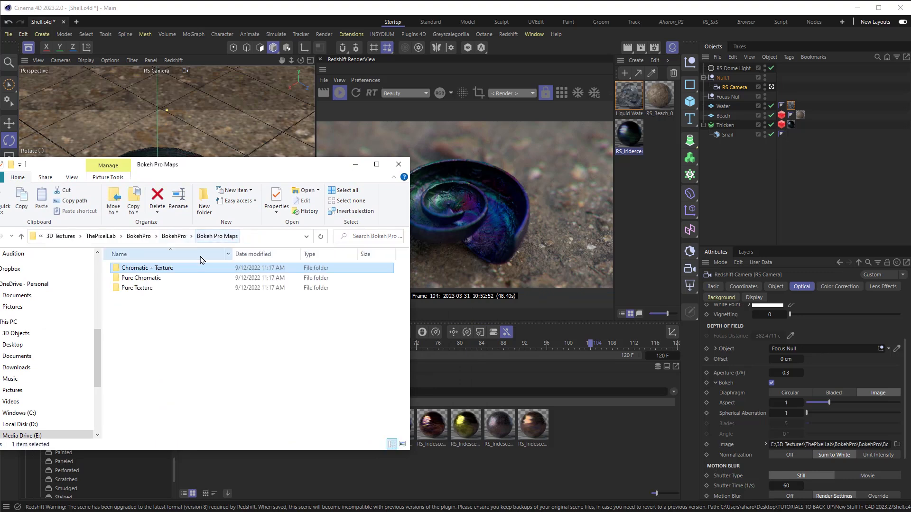
{"action": "double_click", "coordinate": [144, 288]}
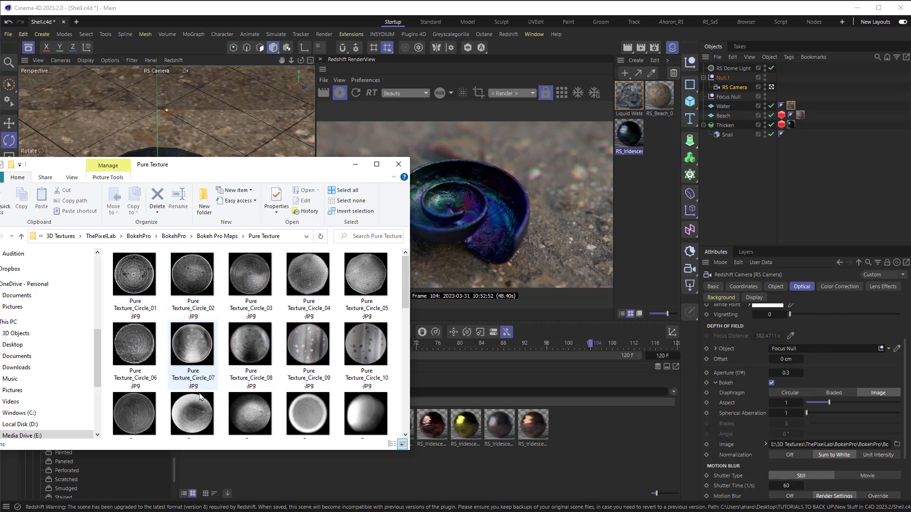
{"action": "left_click", "coordinate": [193, 354]}
{"action": "left_click_drag", "start_coordinate": [193, 353], "coordinate": [811, 448]}
{"action": "left_click", "coordinate": [843, 378]}
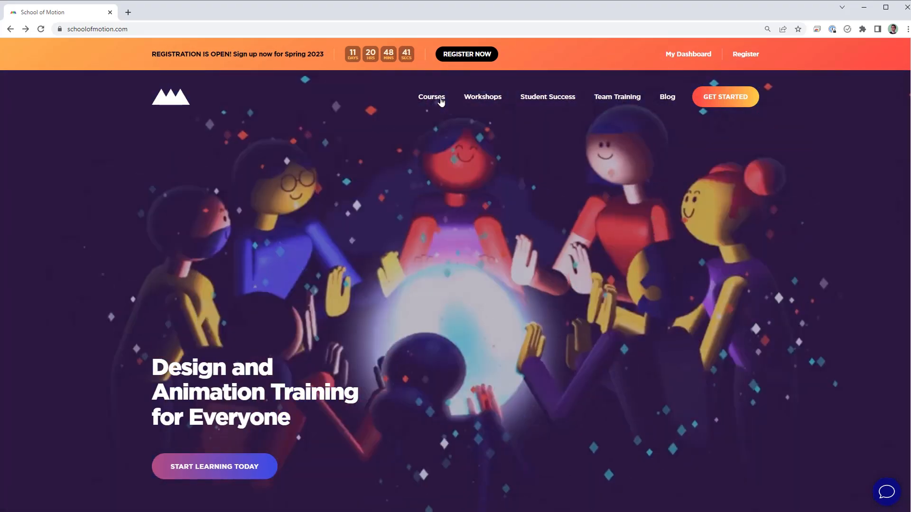
Open the Courses page of the School of Motion website in the browser.
{"action": "left_click", "coordinate": [437, 97]}
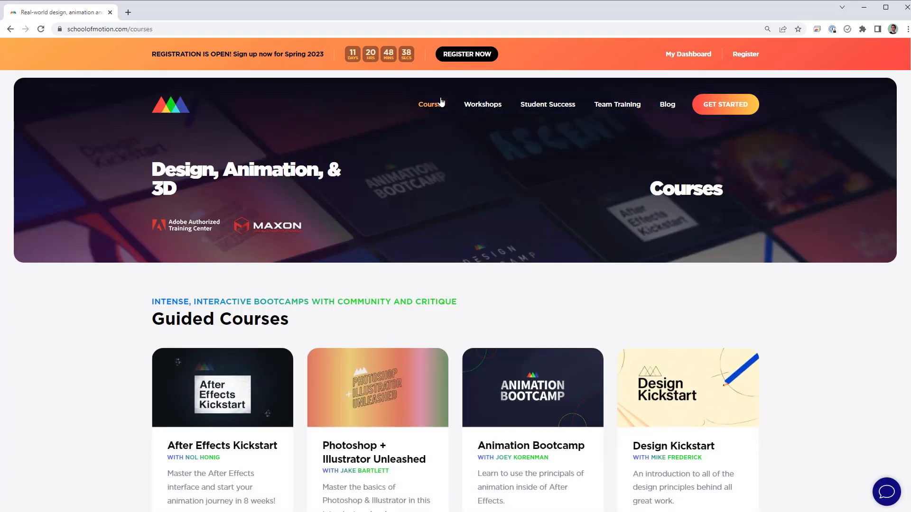